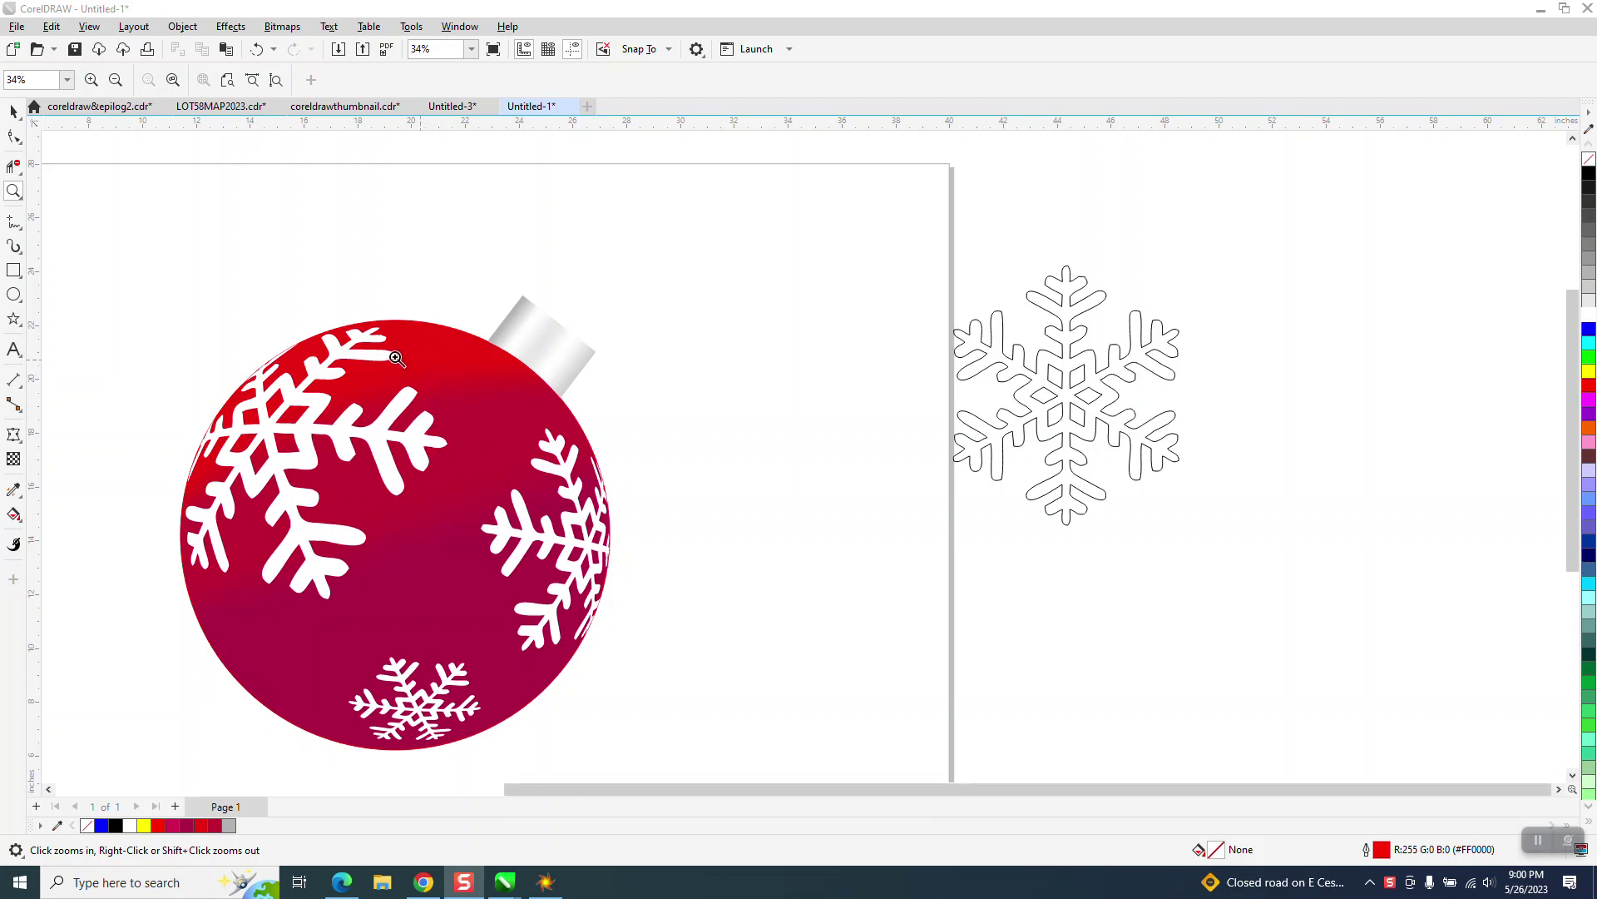
- Move the complete red ornament with its cap off the page, to the right of the snowflake outline
scroll(416, 363, down, 1)
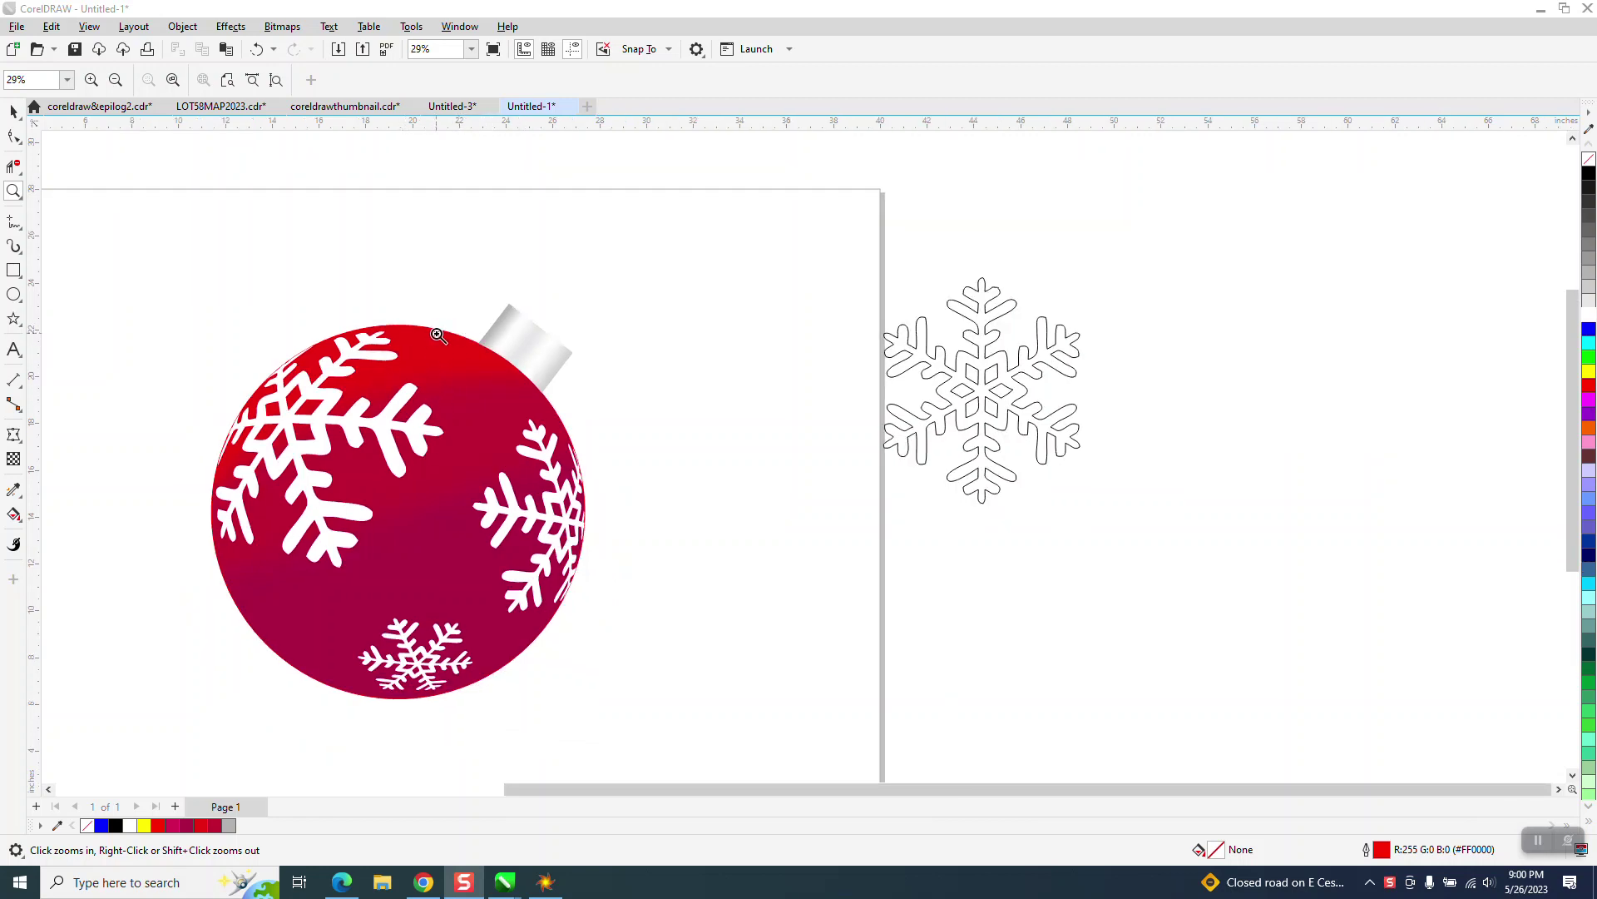
click(10, 112)
drag(151, 274, 827, 728)
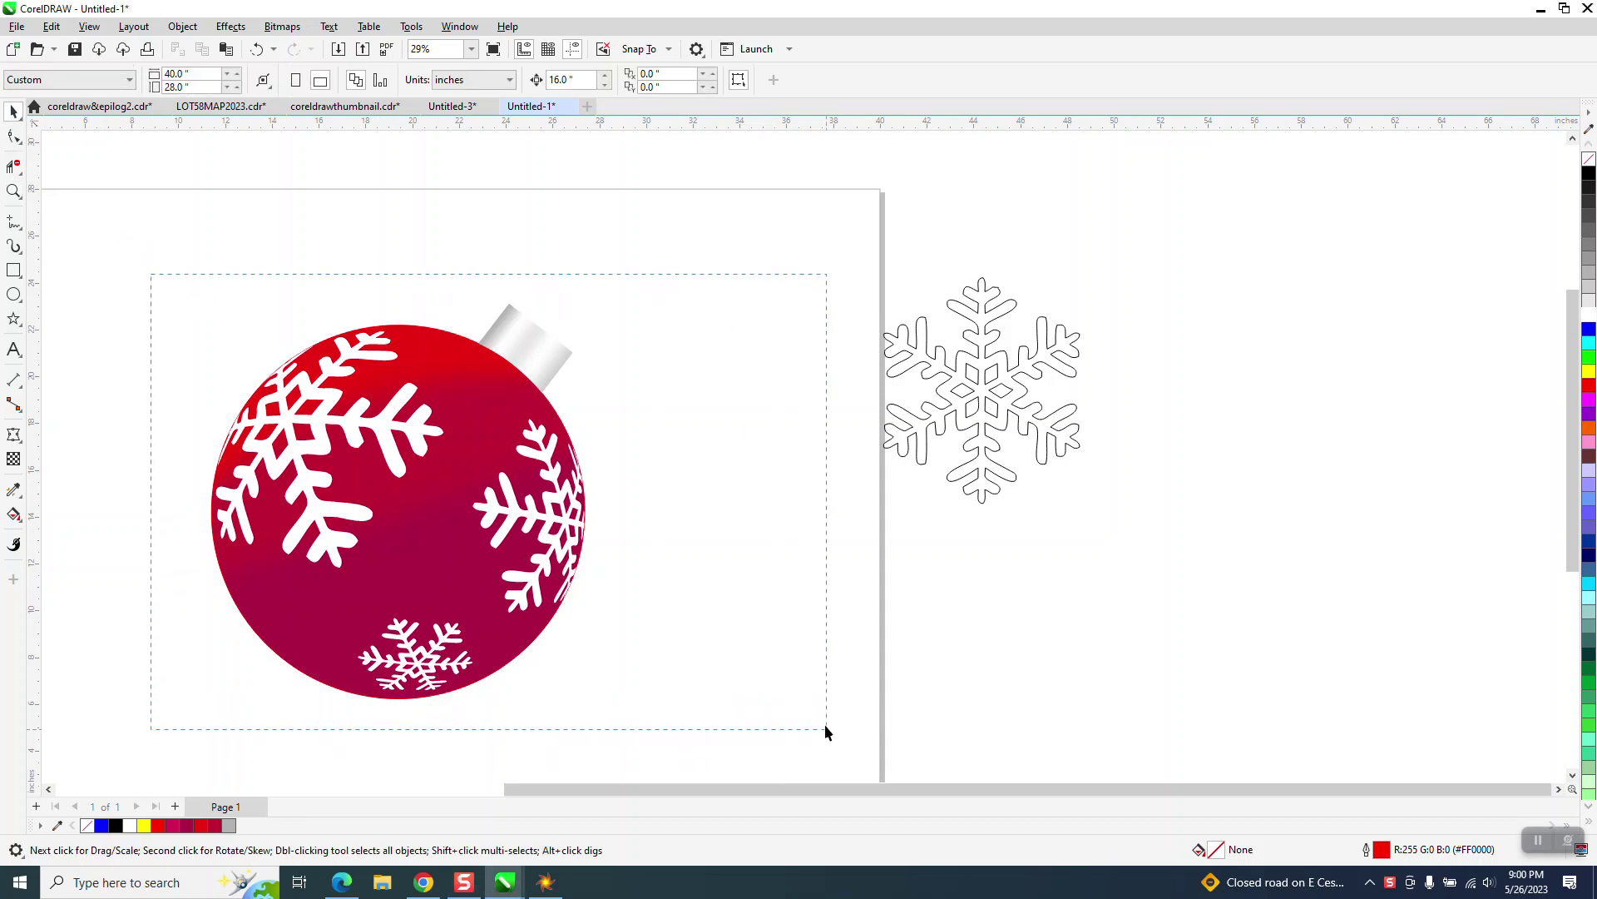
drag(410, 510, 1303, 485)
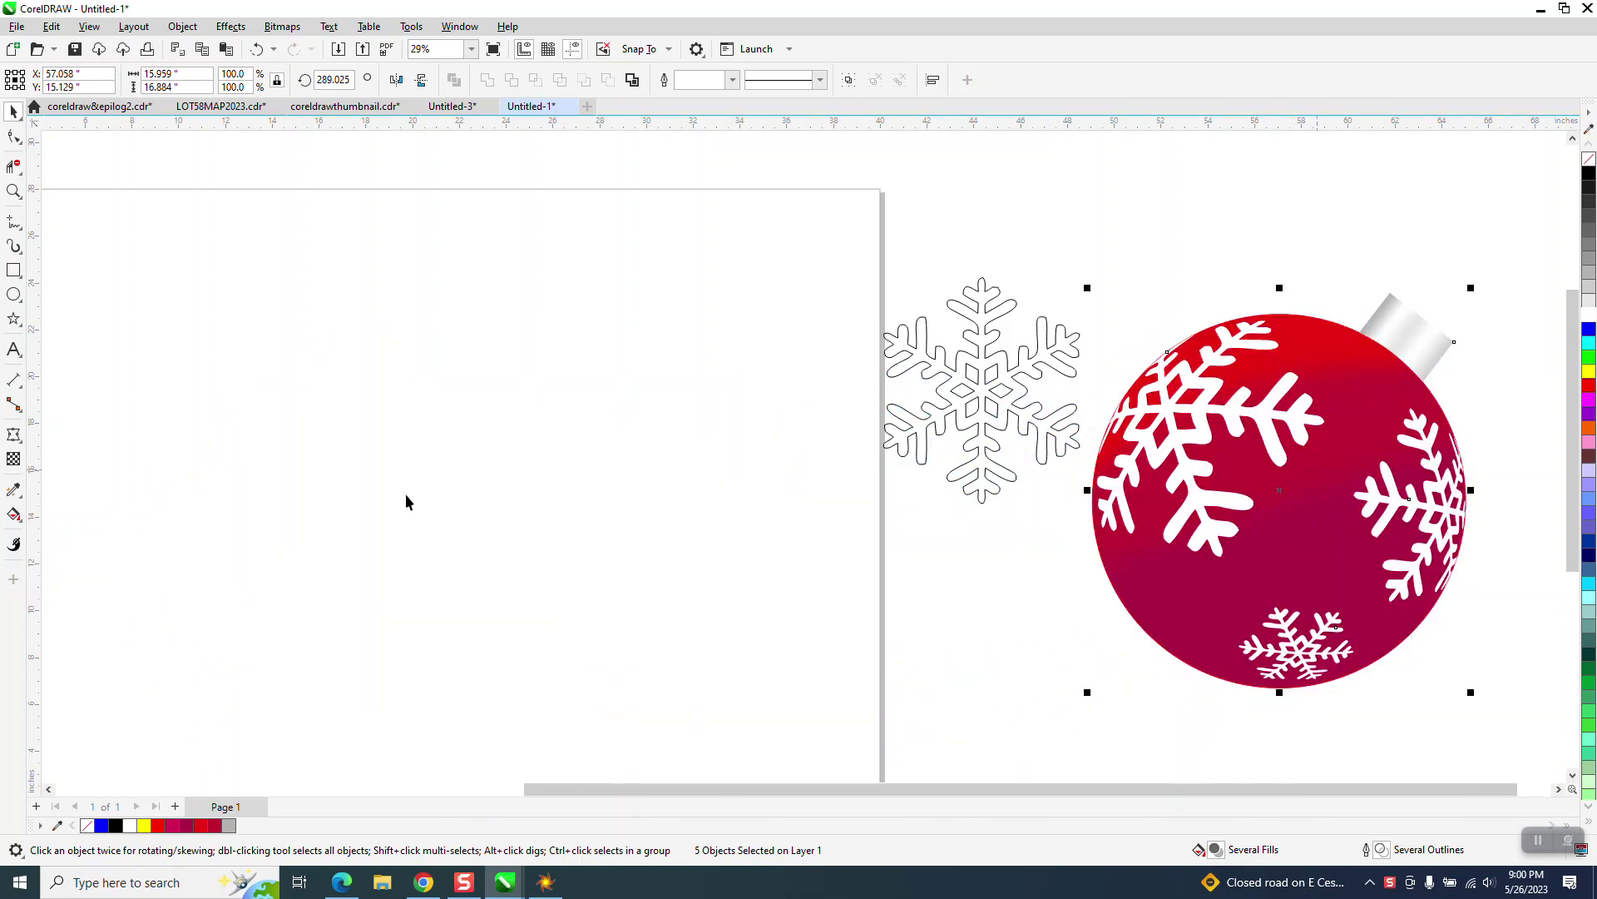
- Draw a circle about 15.4 inches in diameter and centre it on the page
click(14, 295)
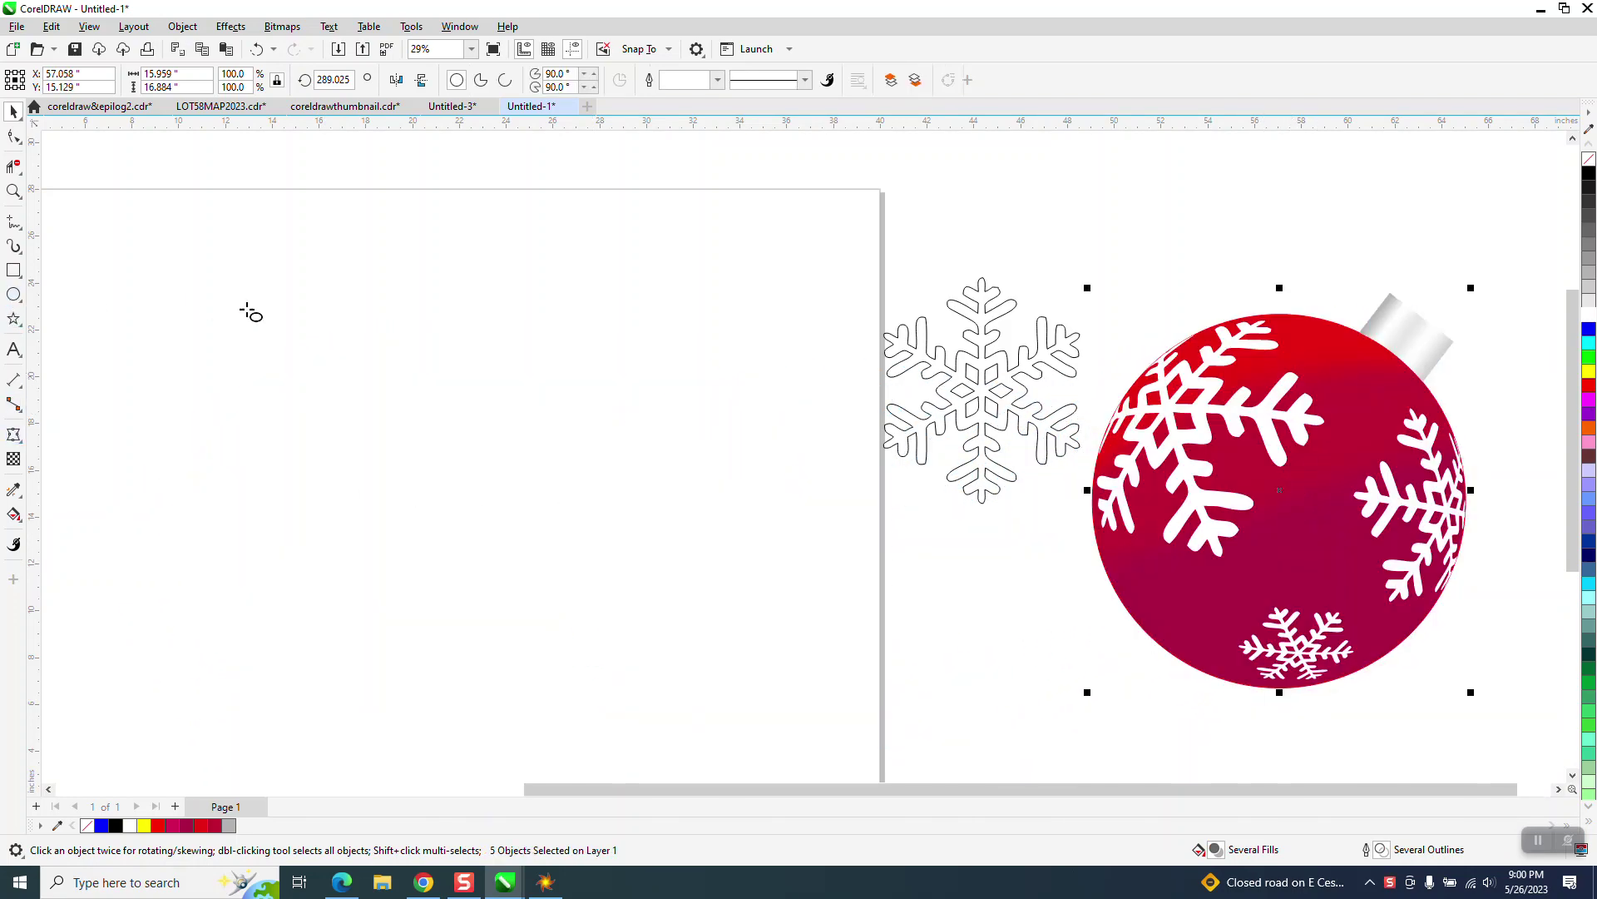
drag(664, 326, 305, 630)
key(p)
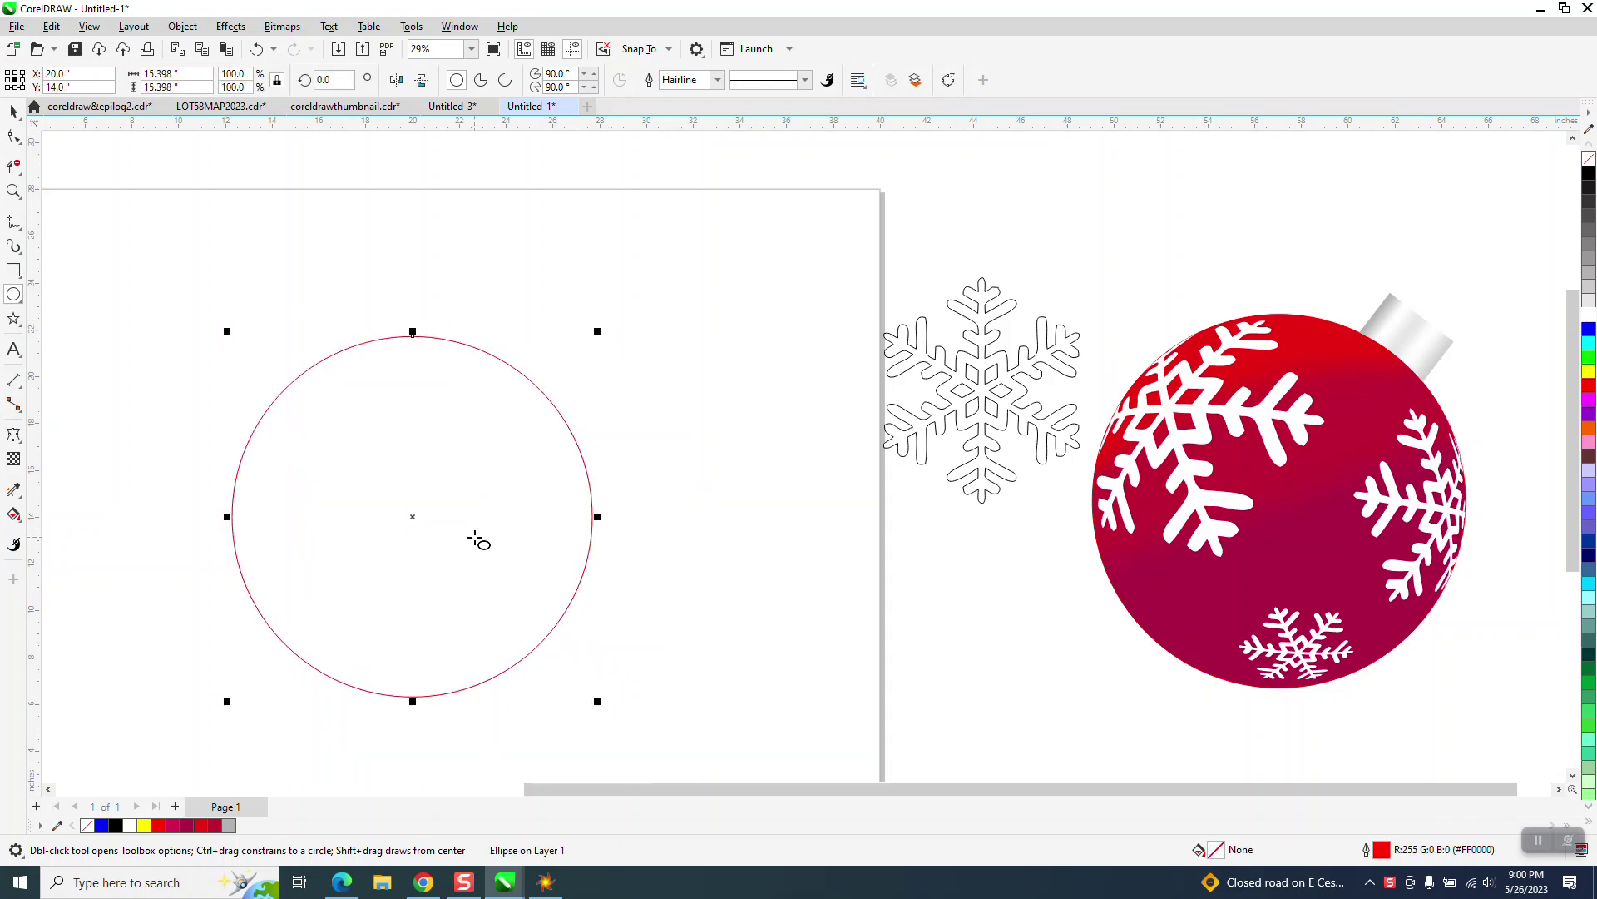
- Resize the centred circle to 15 inches in diameter
key(space)
scroll(720, 279, down, 1)
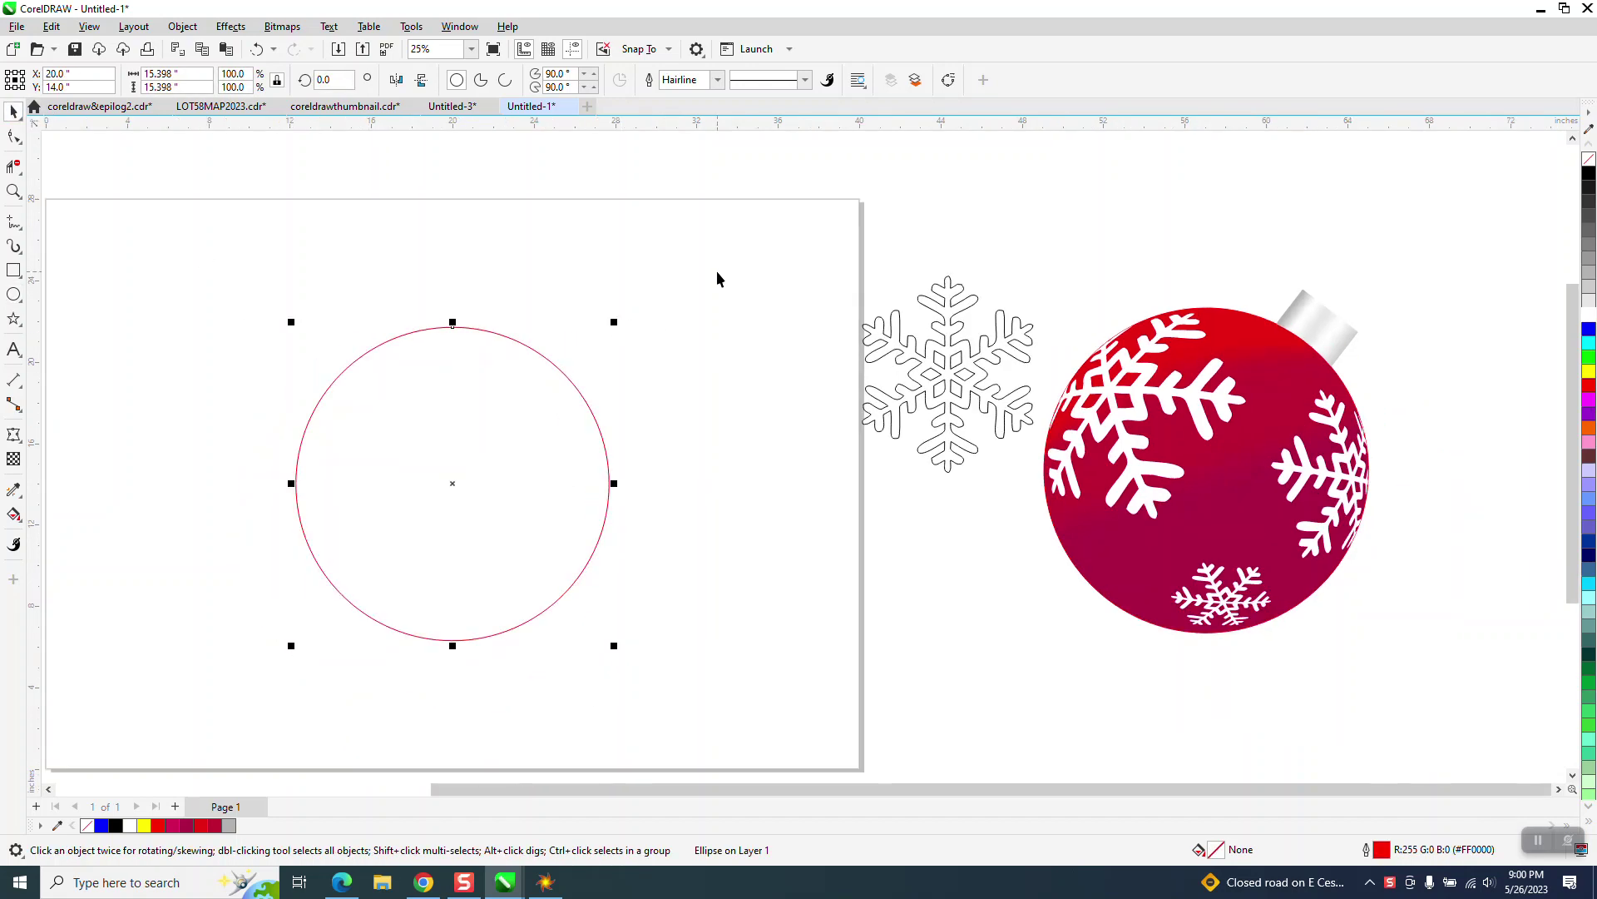
click(166, 73)
text(15)
key(Return)
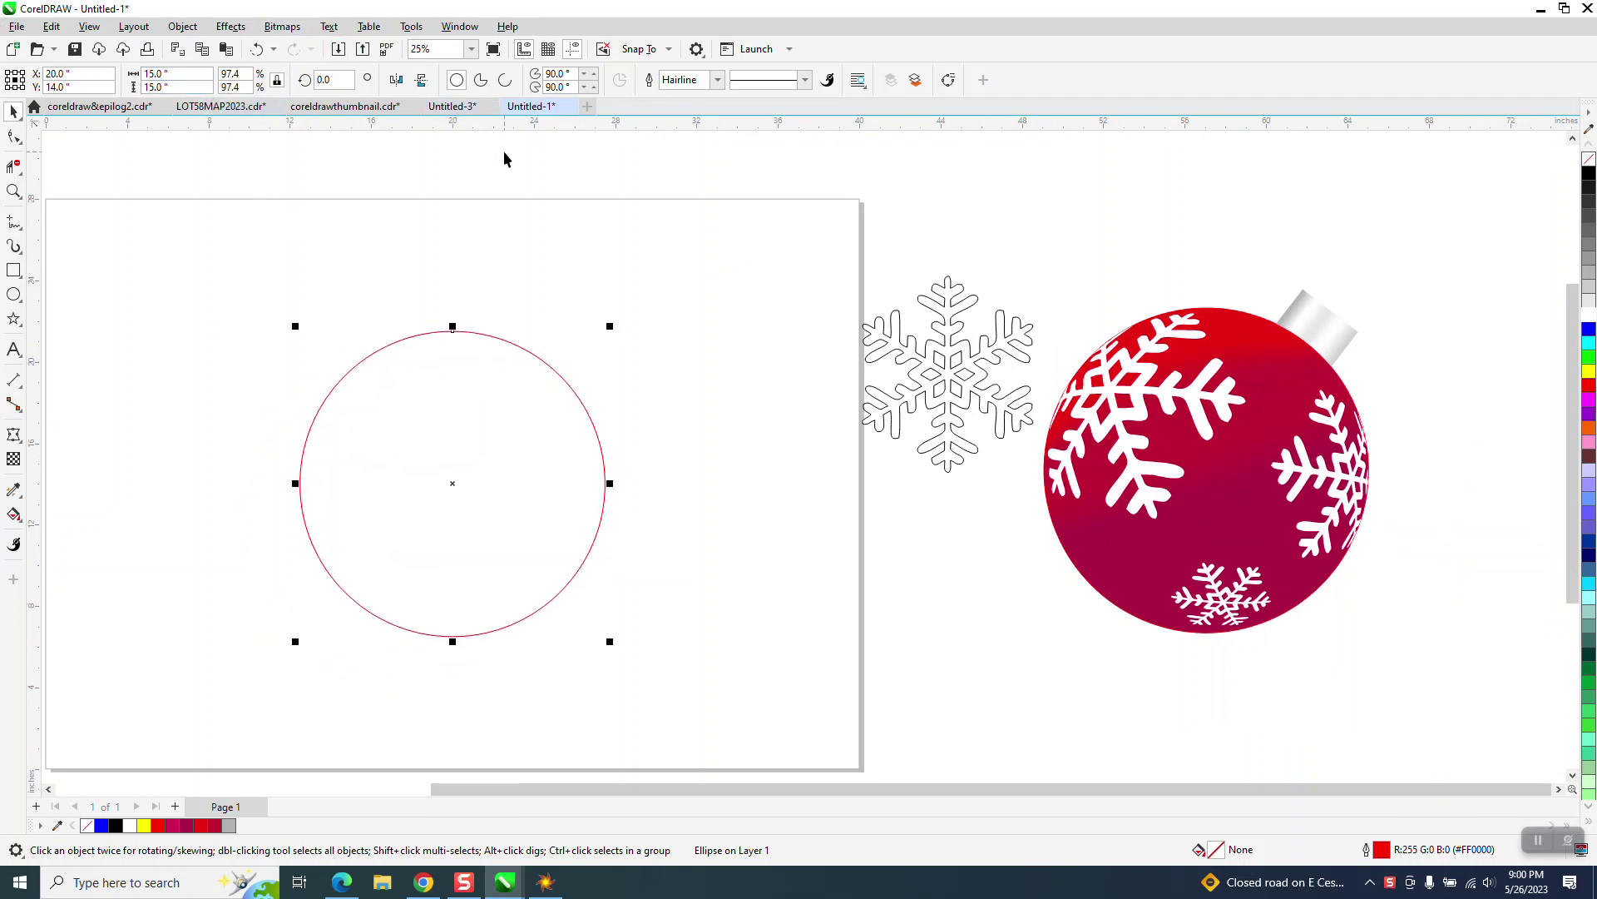
- Duplicate the circle and shift the copy 16 inches to the left
click(254, 147)
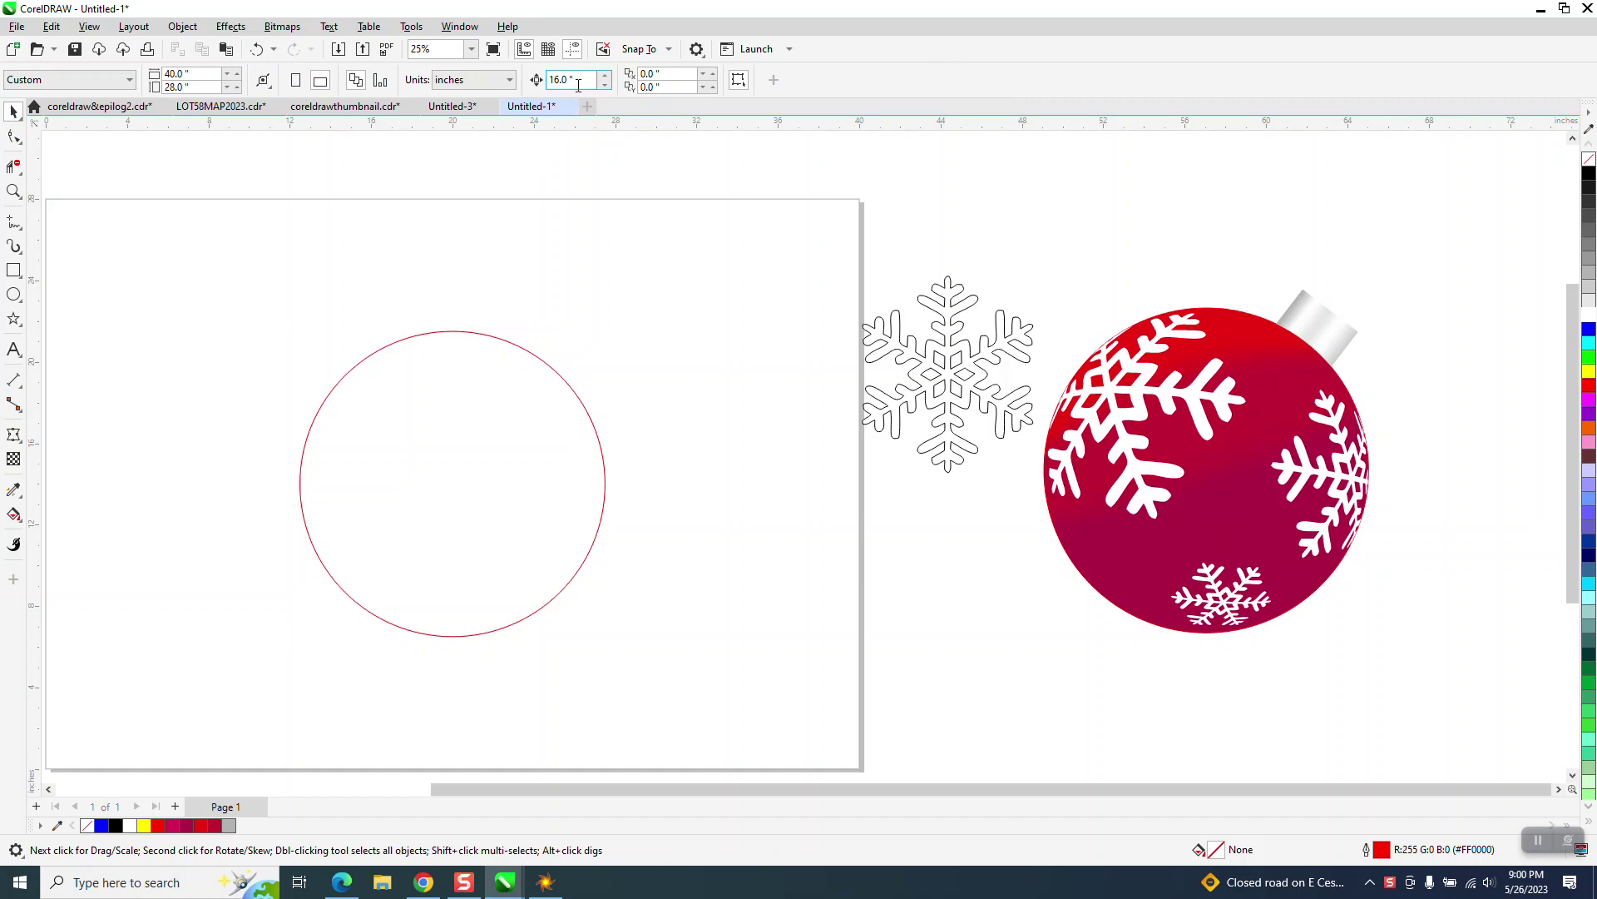
click(504, 340)
key(ctrl+d)
key(Left)
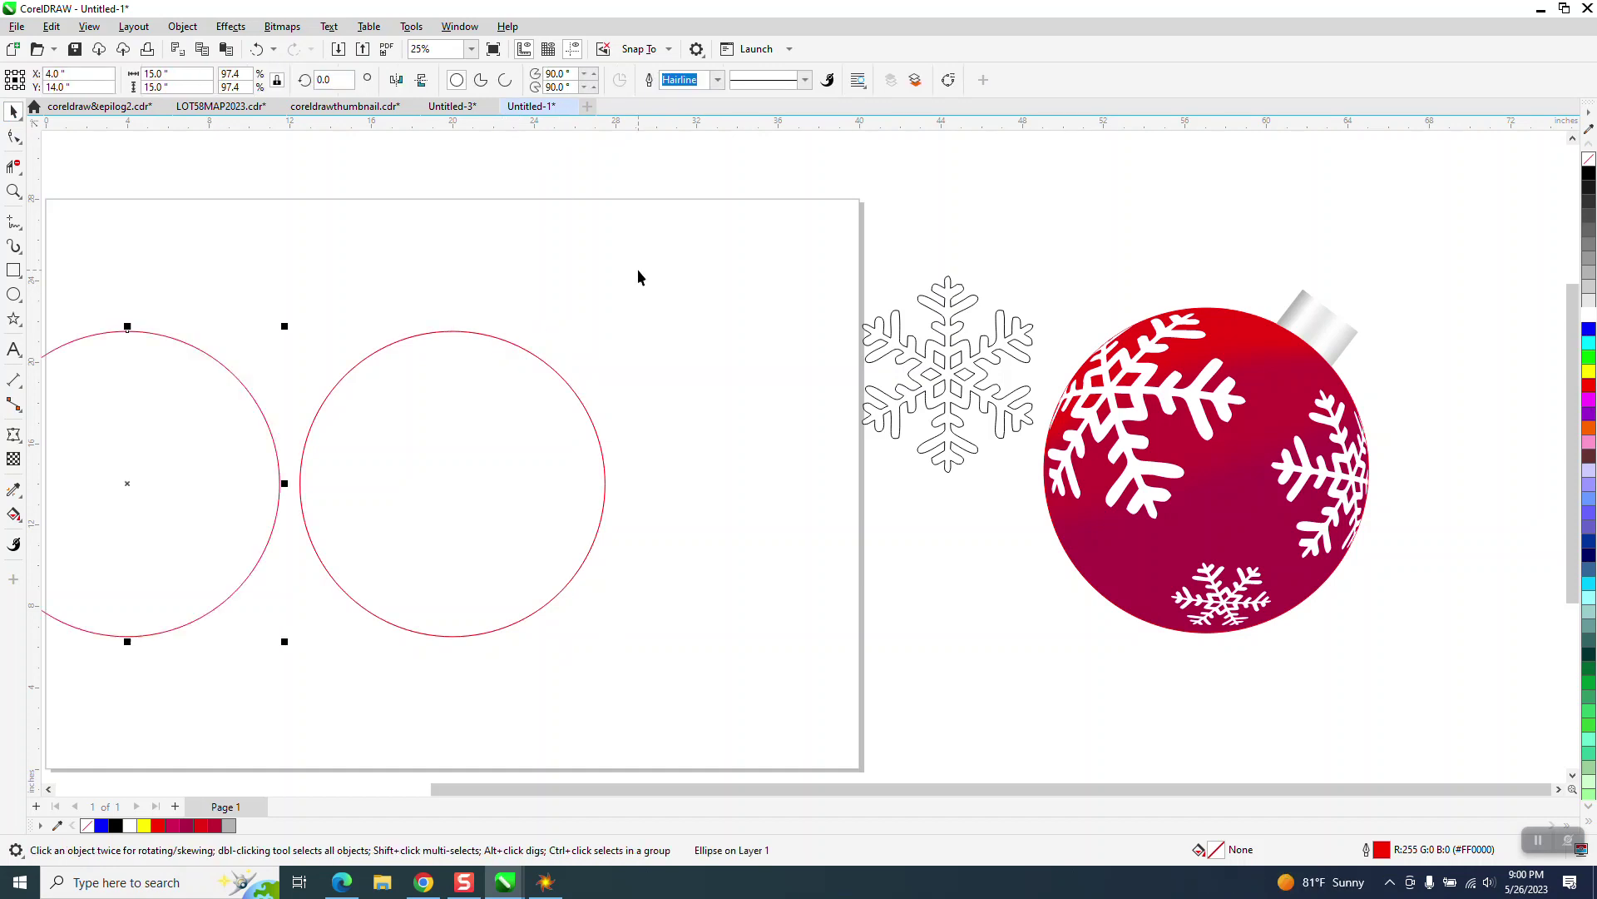
- Apply a mesh fill to the page-centred circle with a grid of 6 columns and 5 rows
click(541, 436)
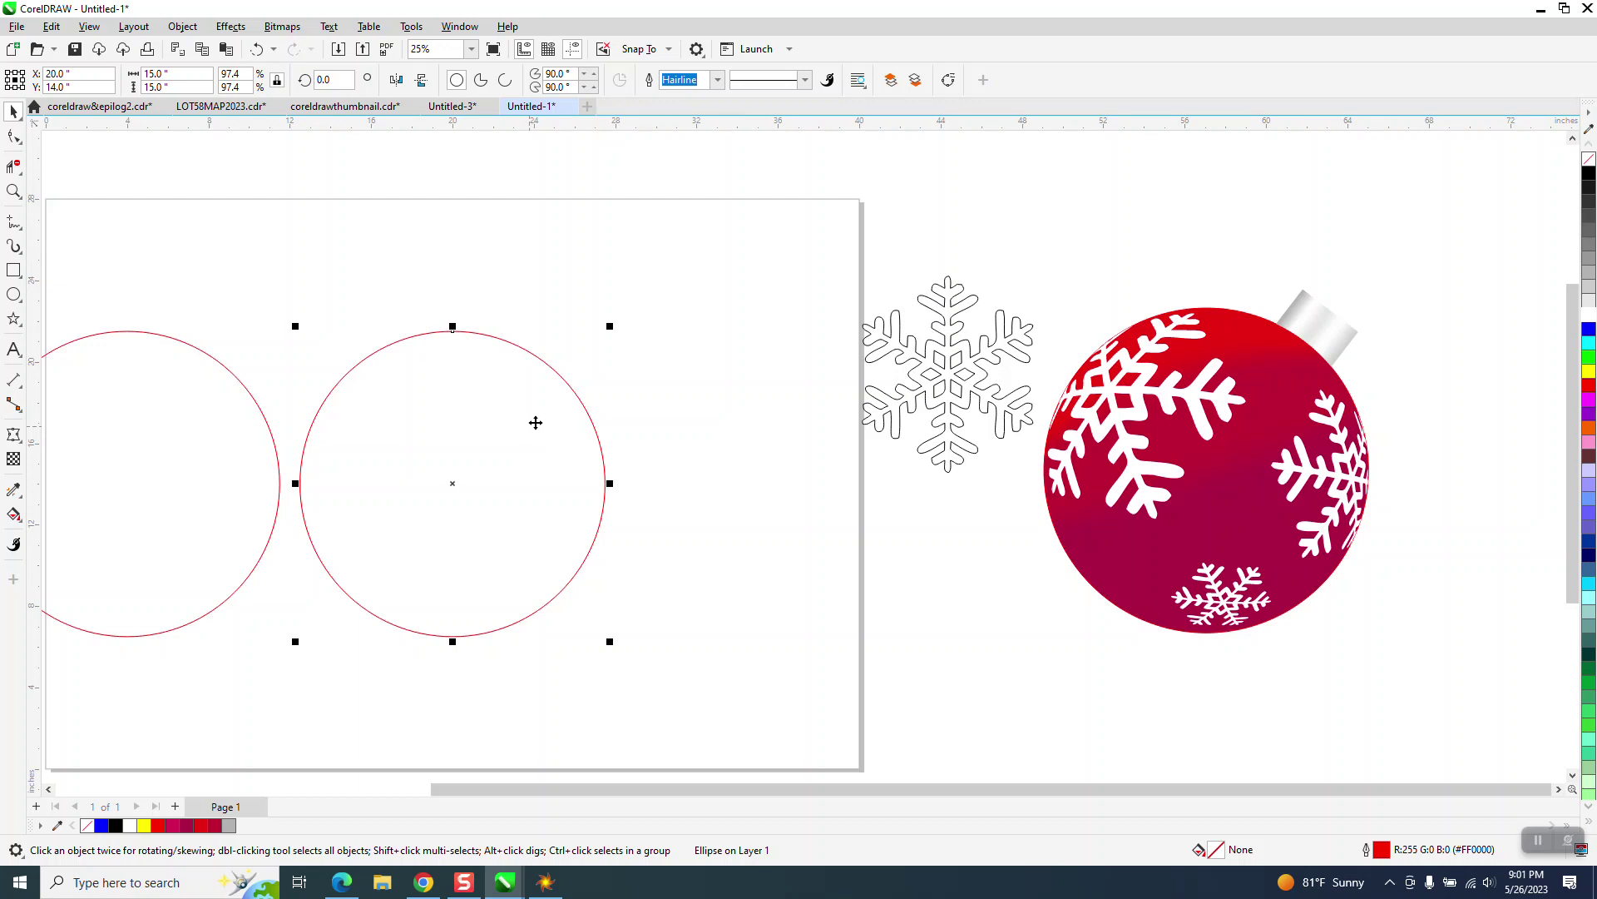
click(22, 524)
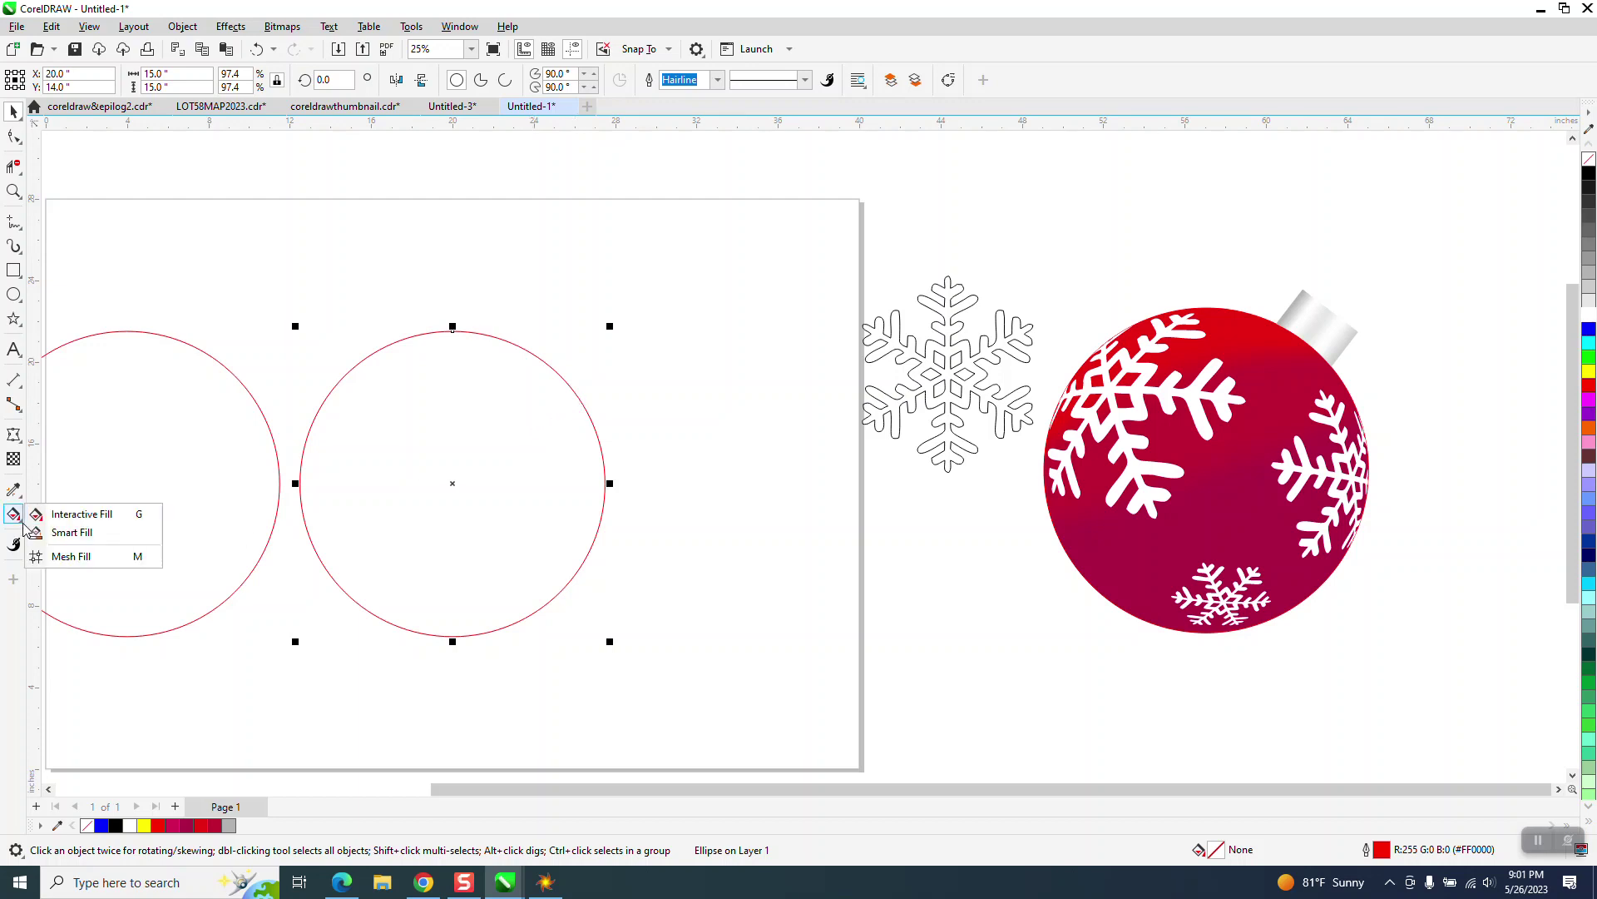
click(71, 556)
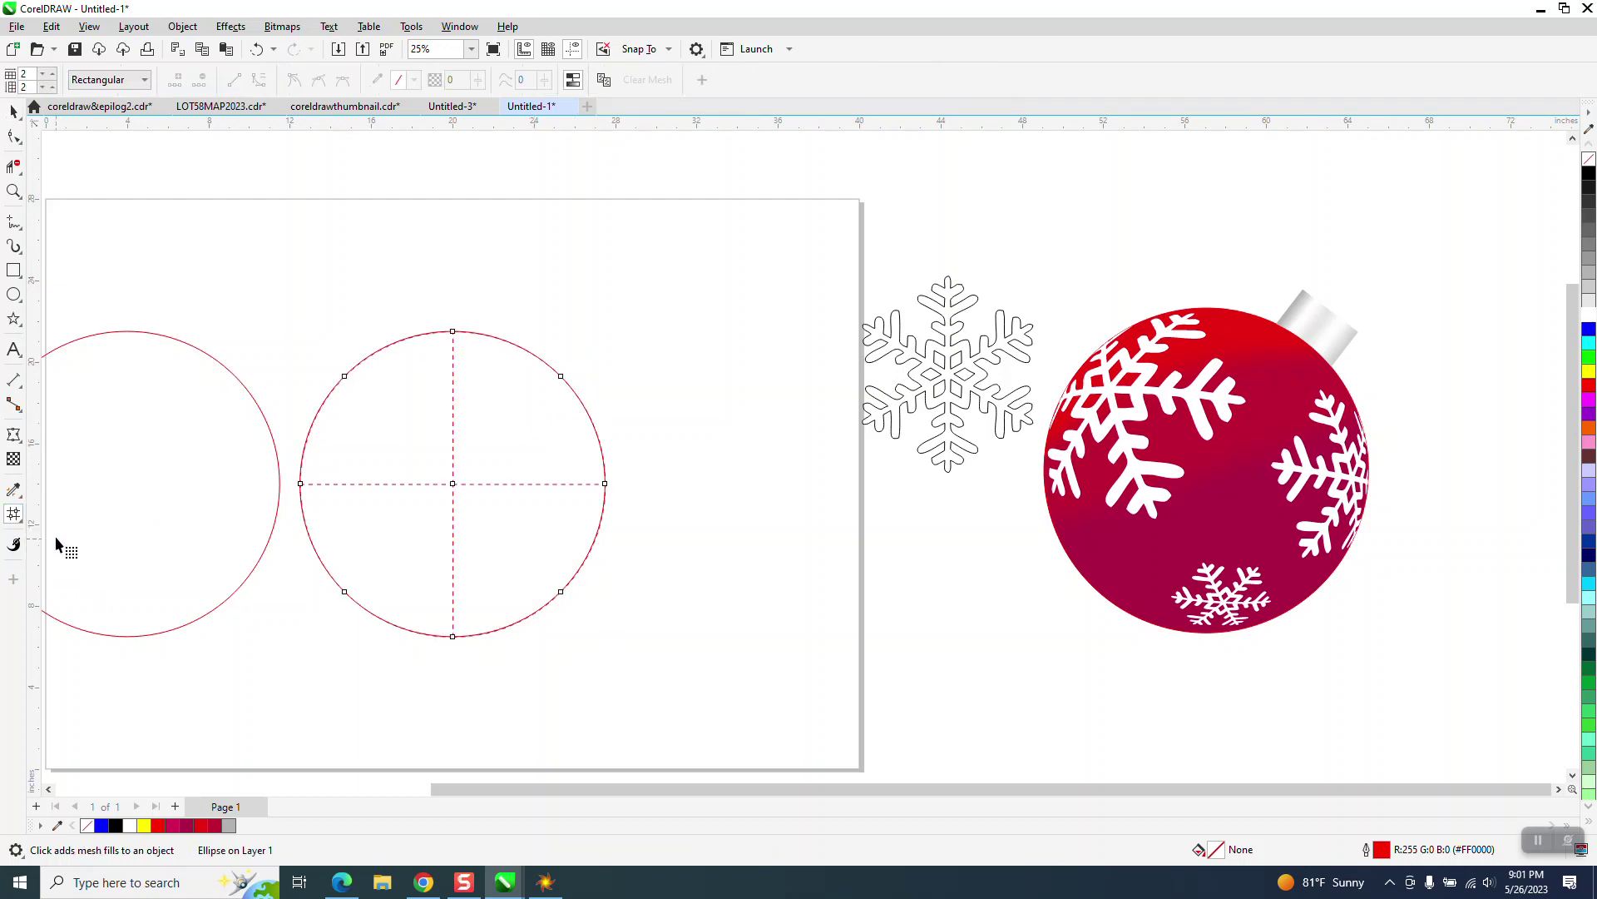
click(51, 77)
click(52, 77)
click(51, 77)
click(52, 77)
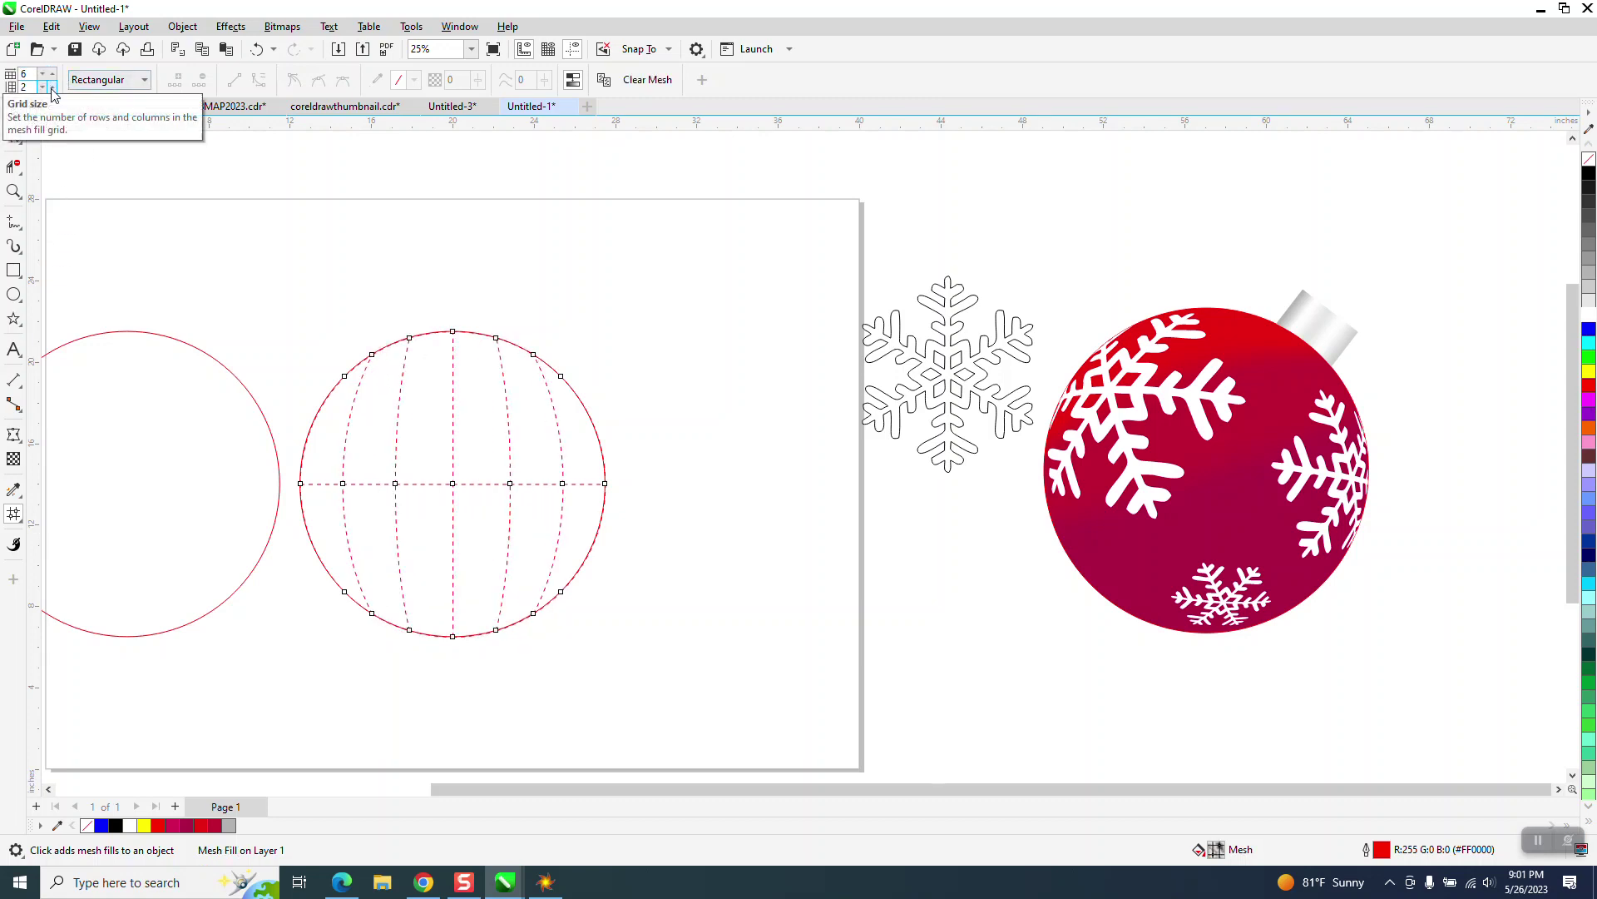
click(52, 88)
click(52, 88)
click(52, 89)
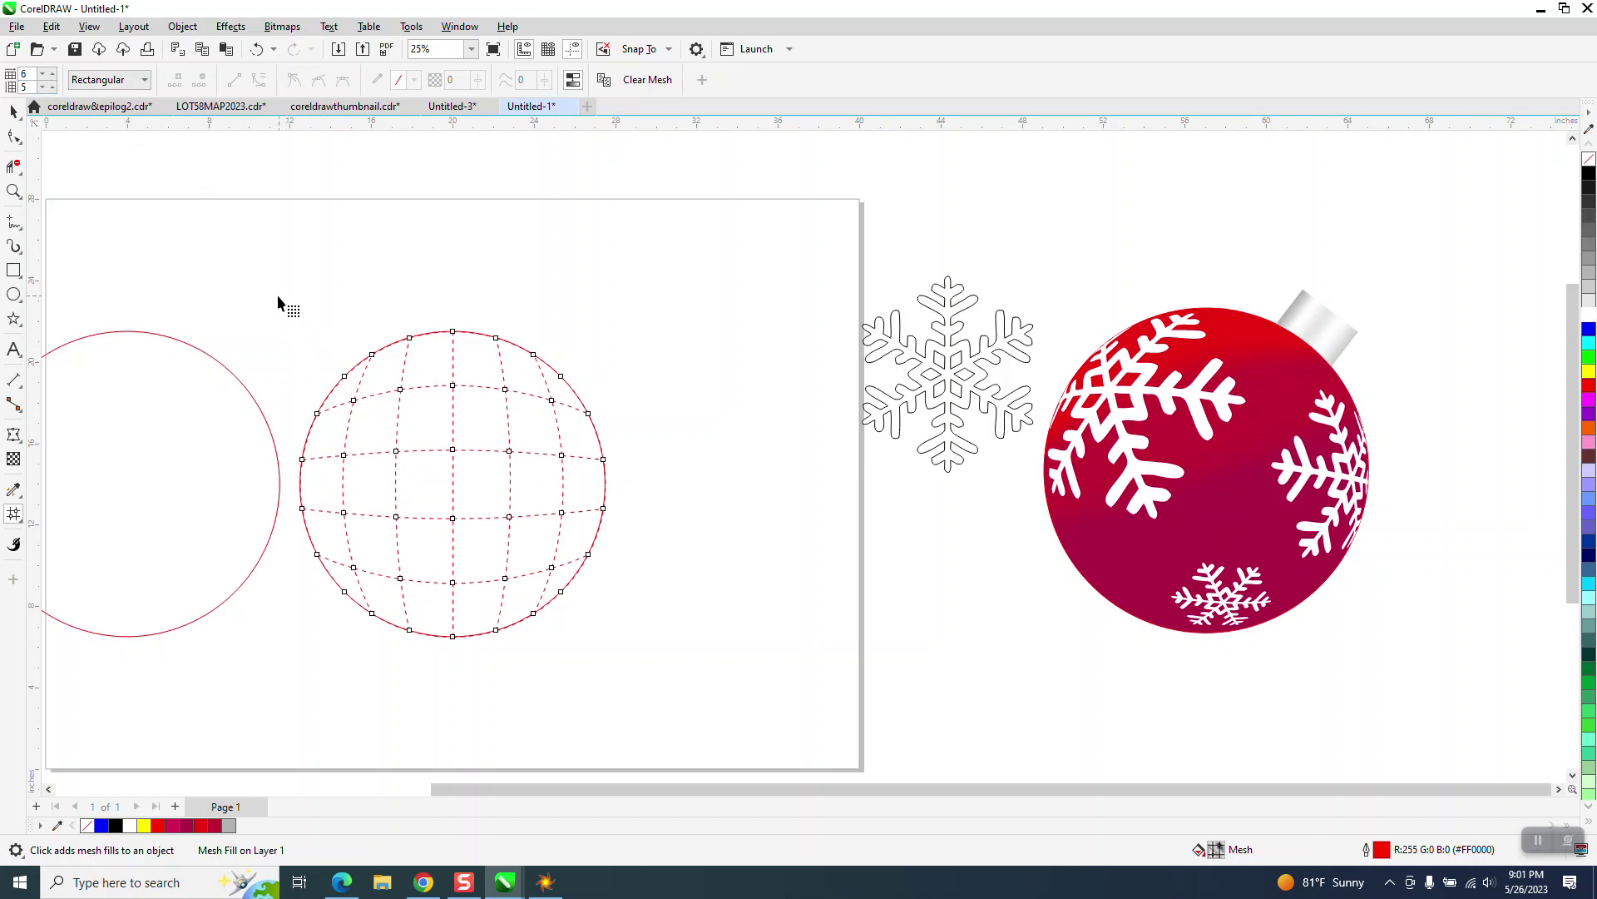
- Draw a red-filled rectangle about 3.8 by 3.2 inches above the circles and place a copy near the page's upper-right corner
click(13, 271)
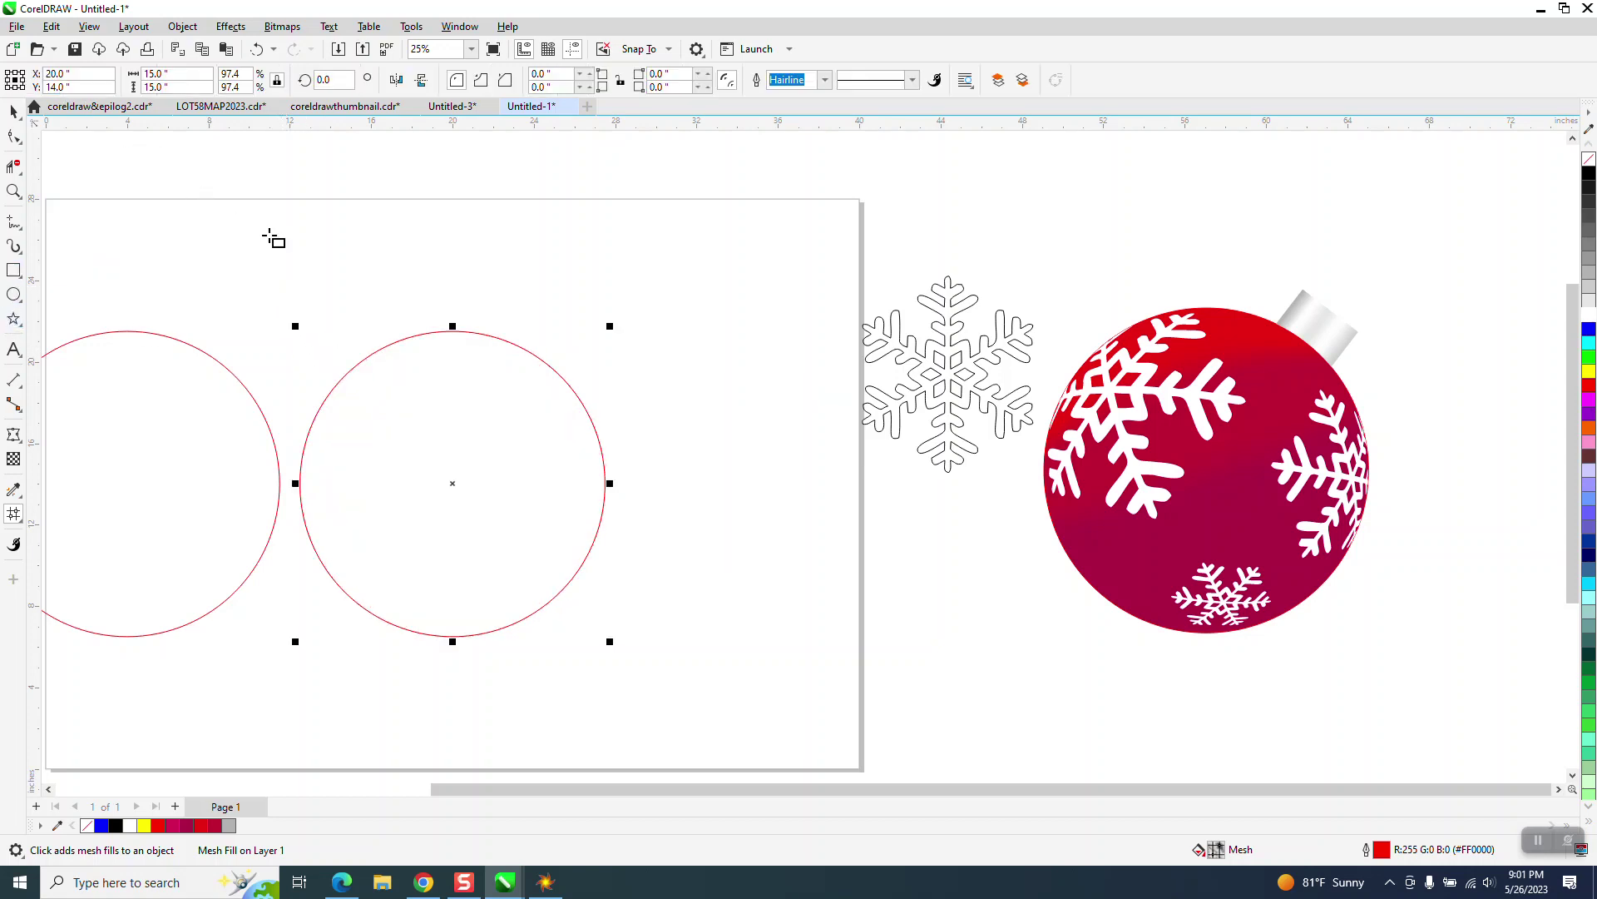
drag(229, 212, 305, 278)
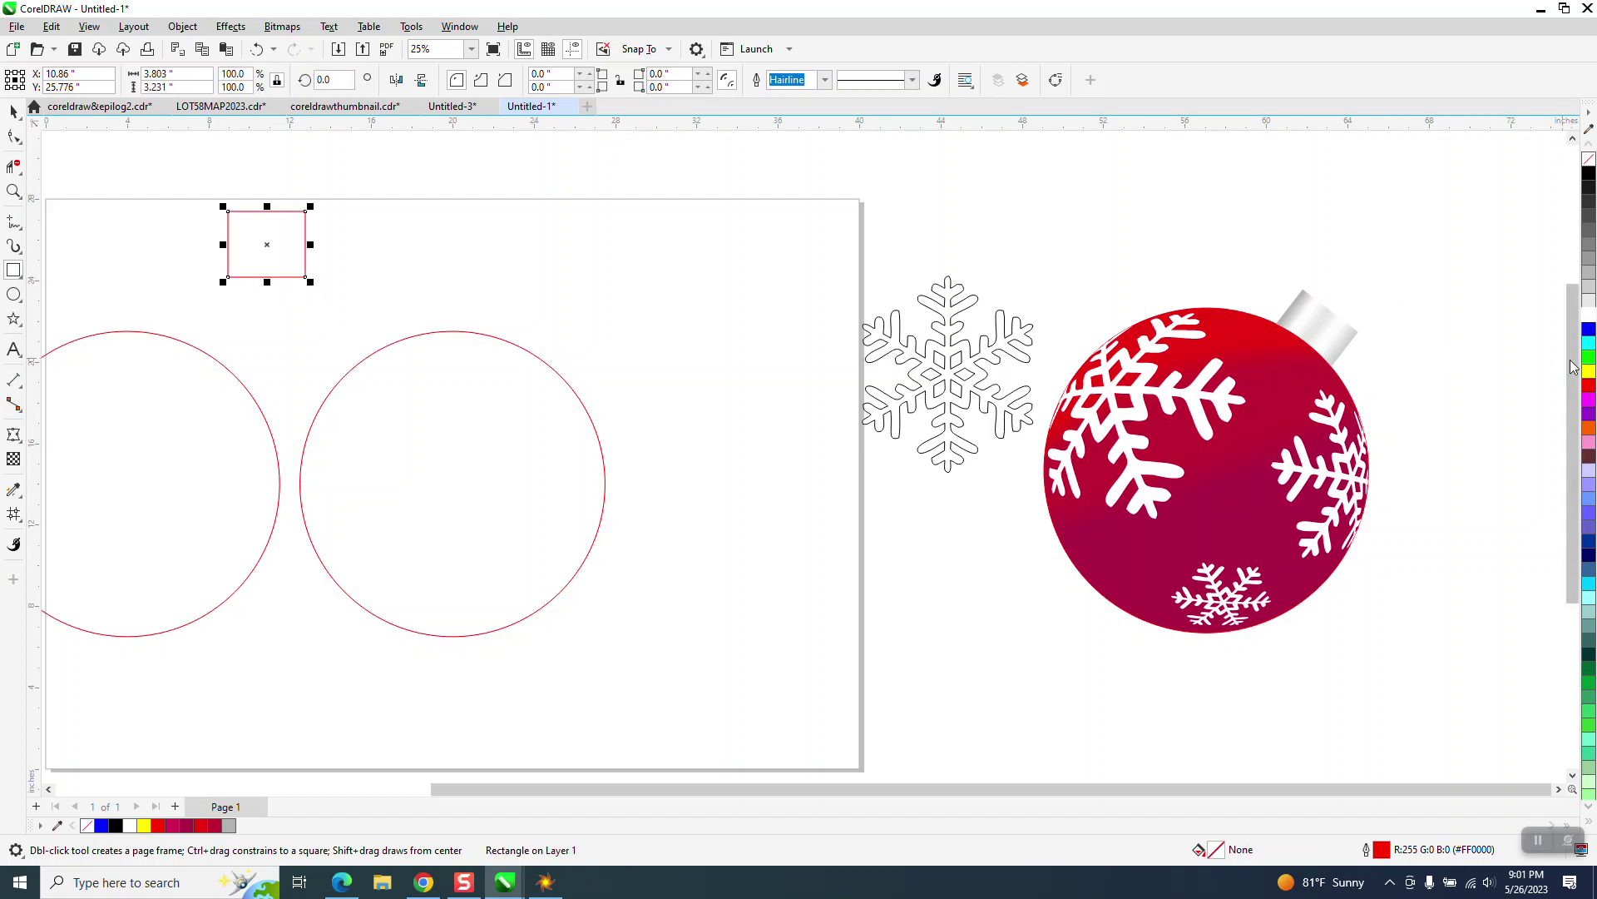
click(1589, 384)
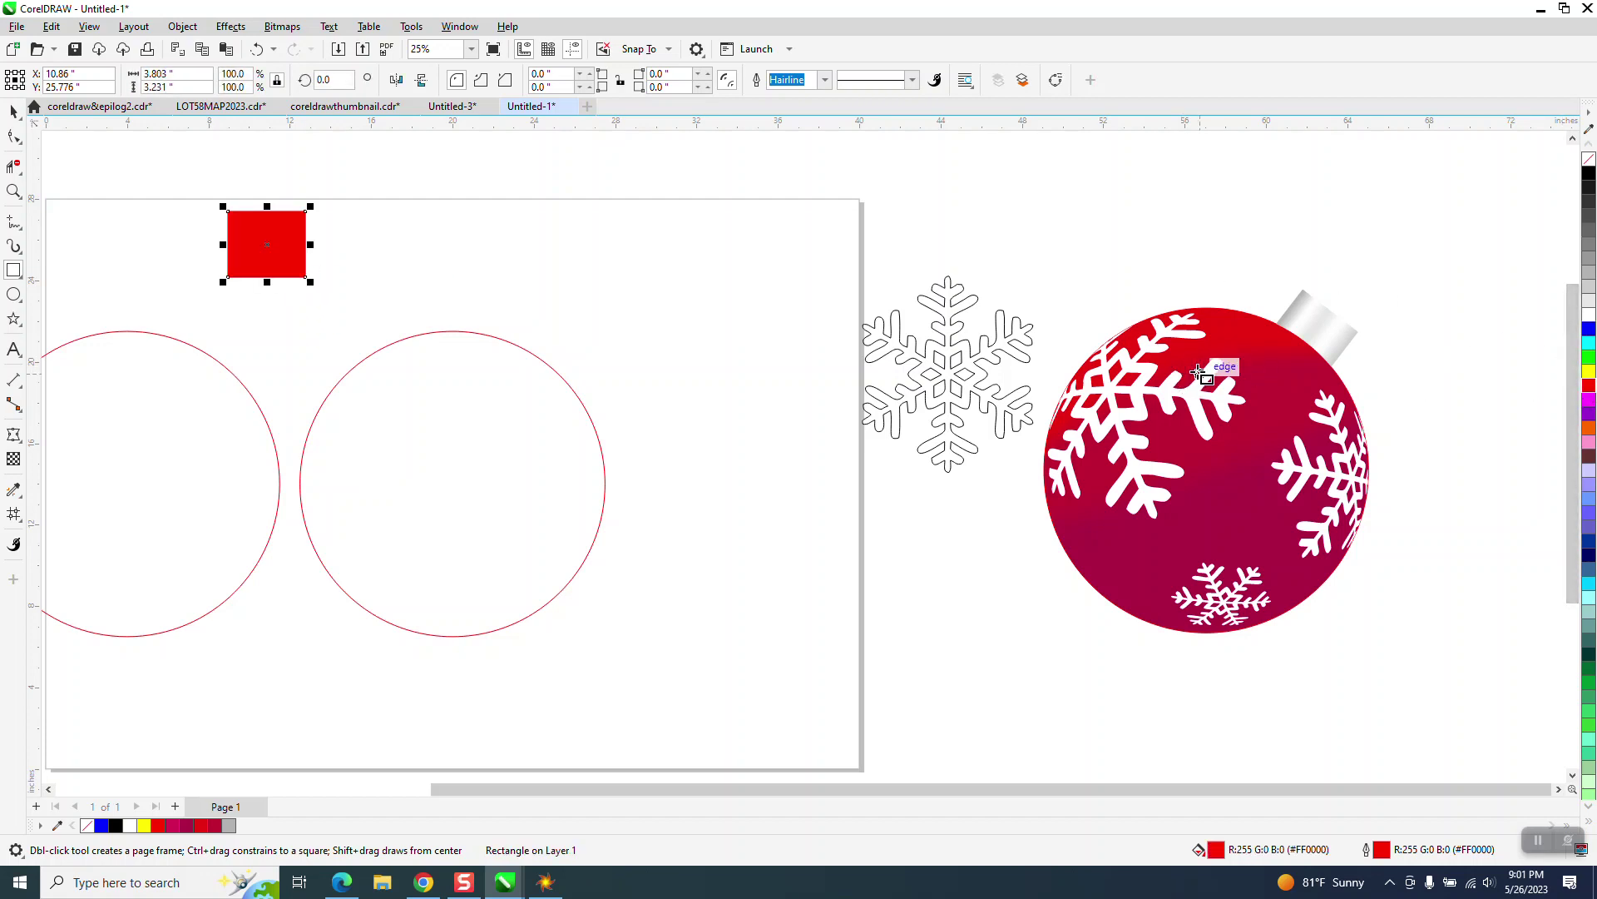
drag(267, 242, 747, 258)
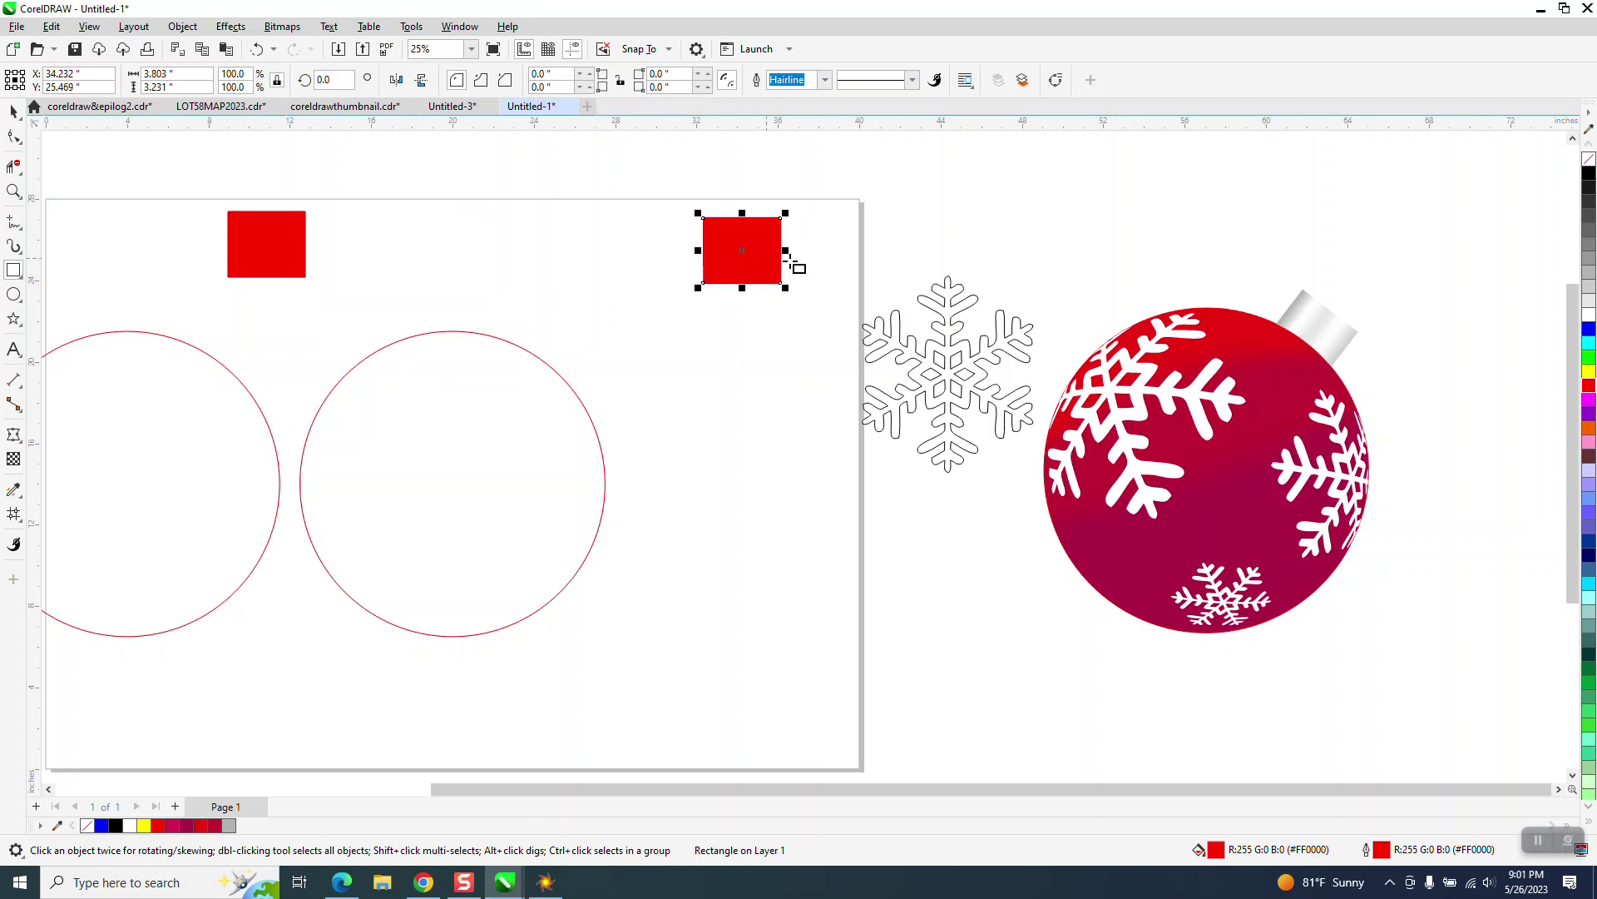
right_click(1589, 177)
click(1552, 269)
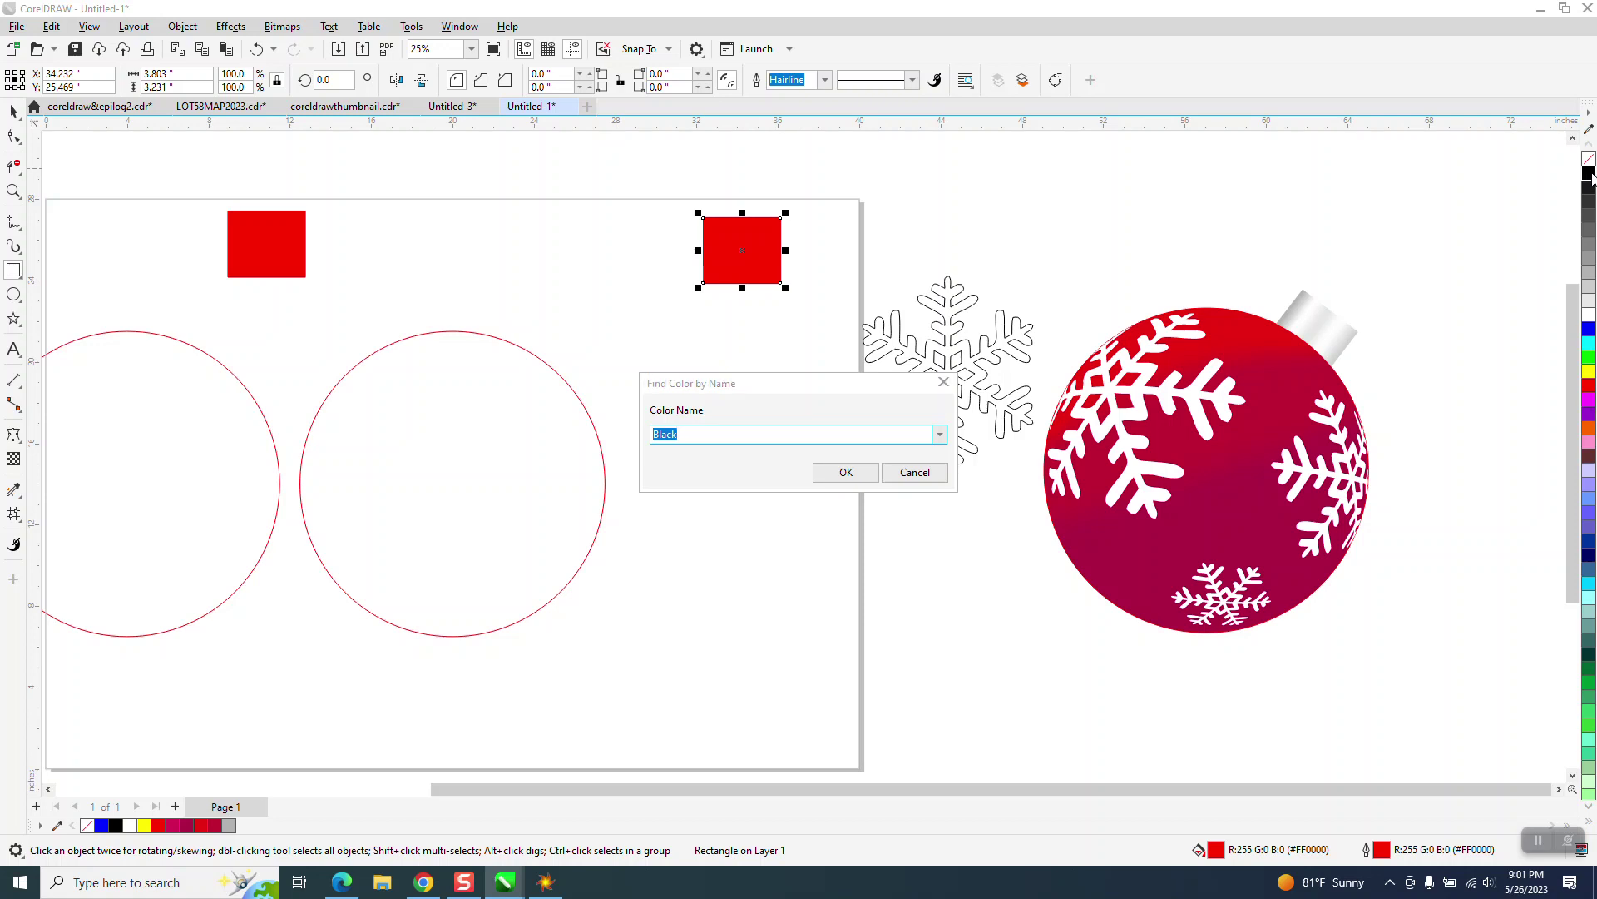
click(916, 472)
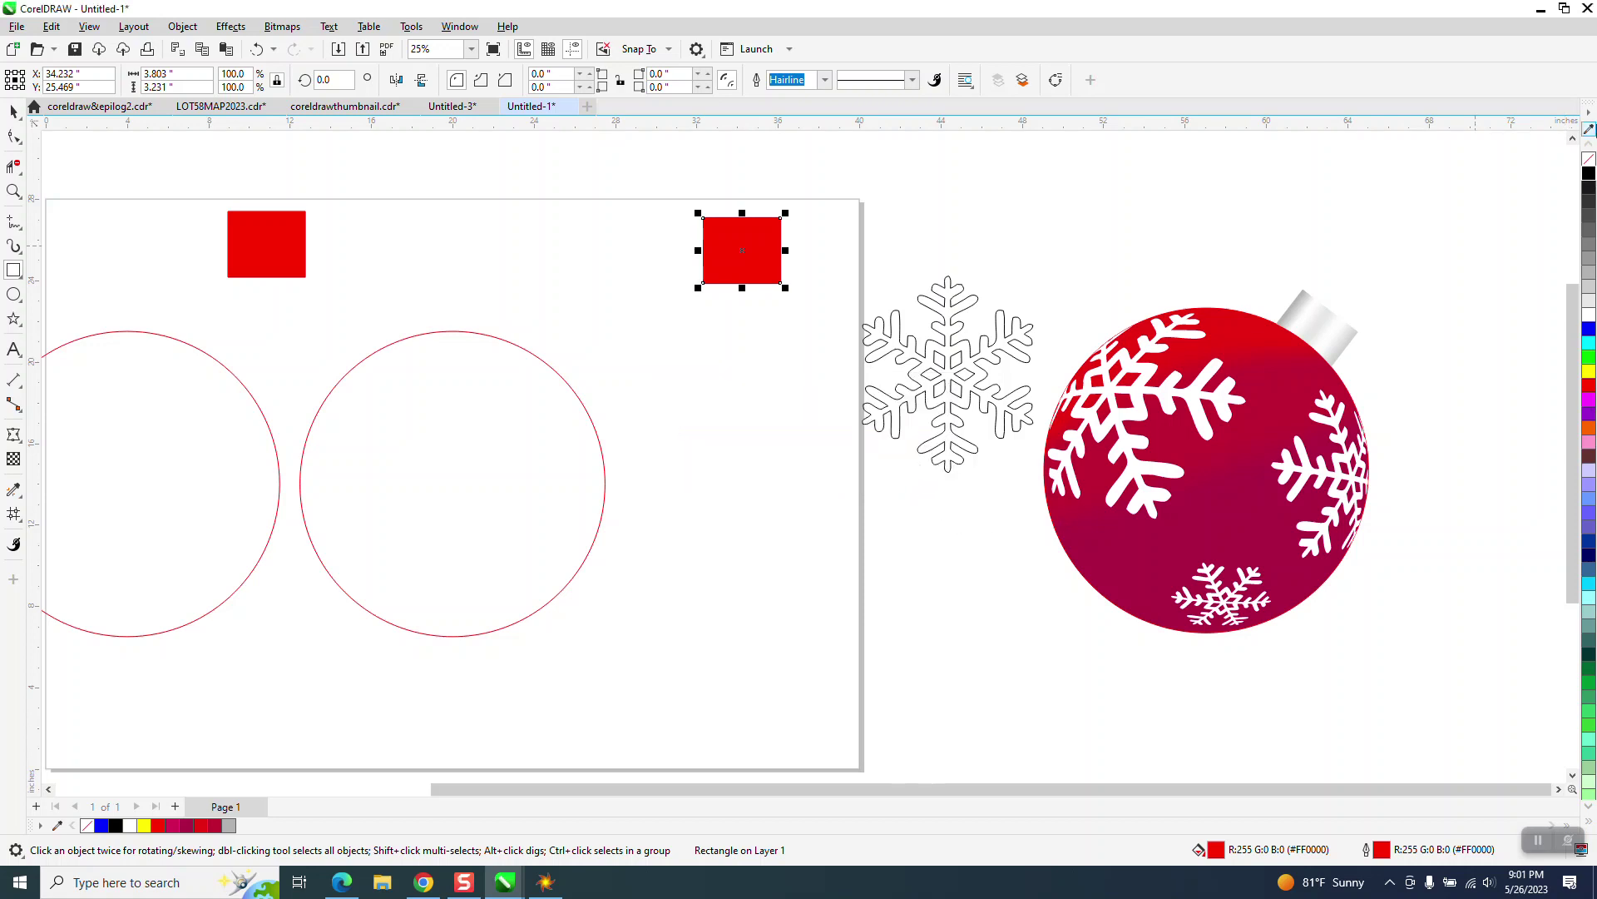
- Darken the copied rectangle's red fill by mixing in black three times, giving #A70000
ctrl+click(1589, 181)
ctrl+click(1588, 181)
ctrl+click(1588, 182)
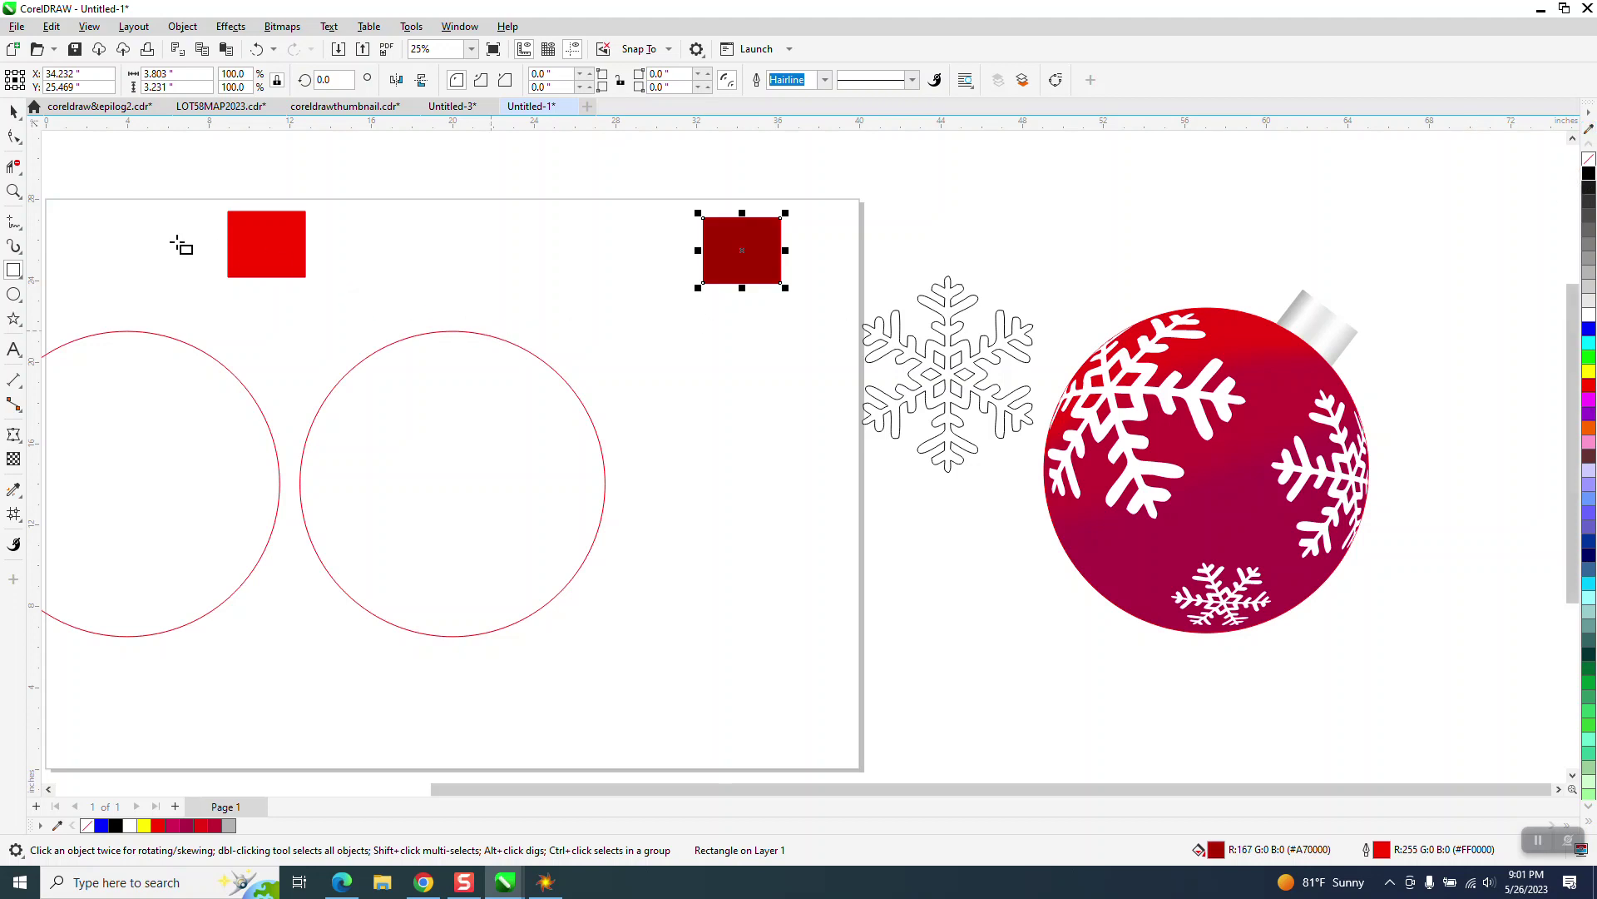
- Blend the bright red and dark red rectangles with 3 intermediate steps to make a row of red swatches
click(12, 113)
drag(799, 296, 831, 316)
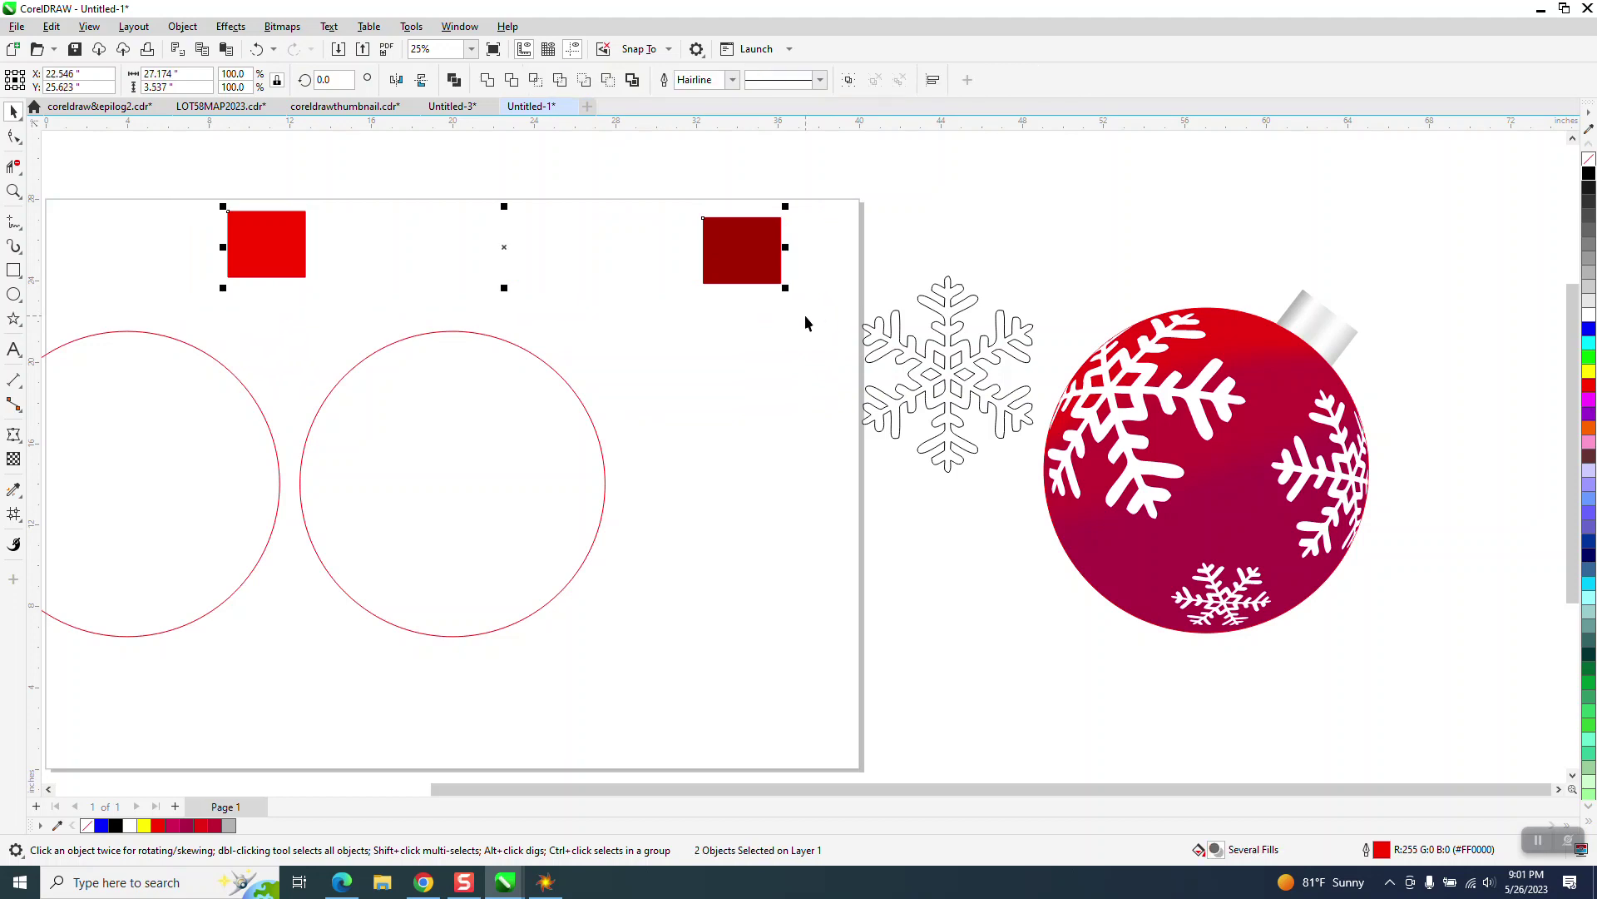
click(230, 26)
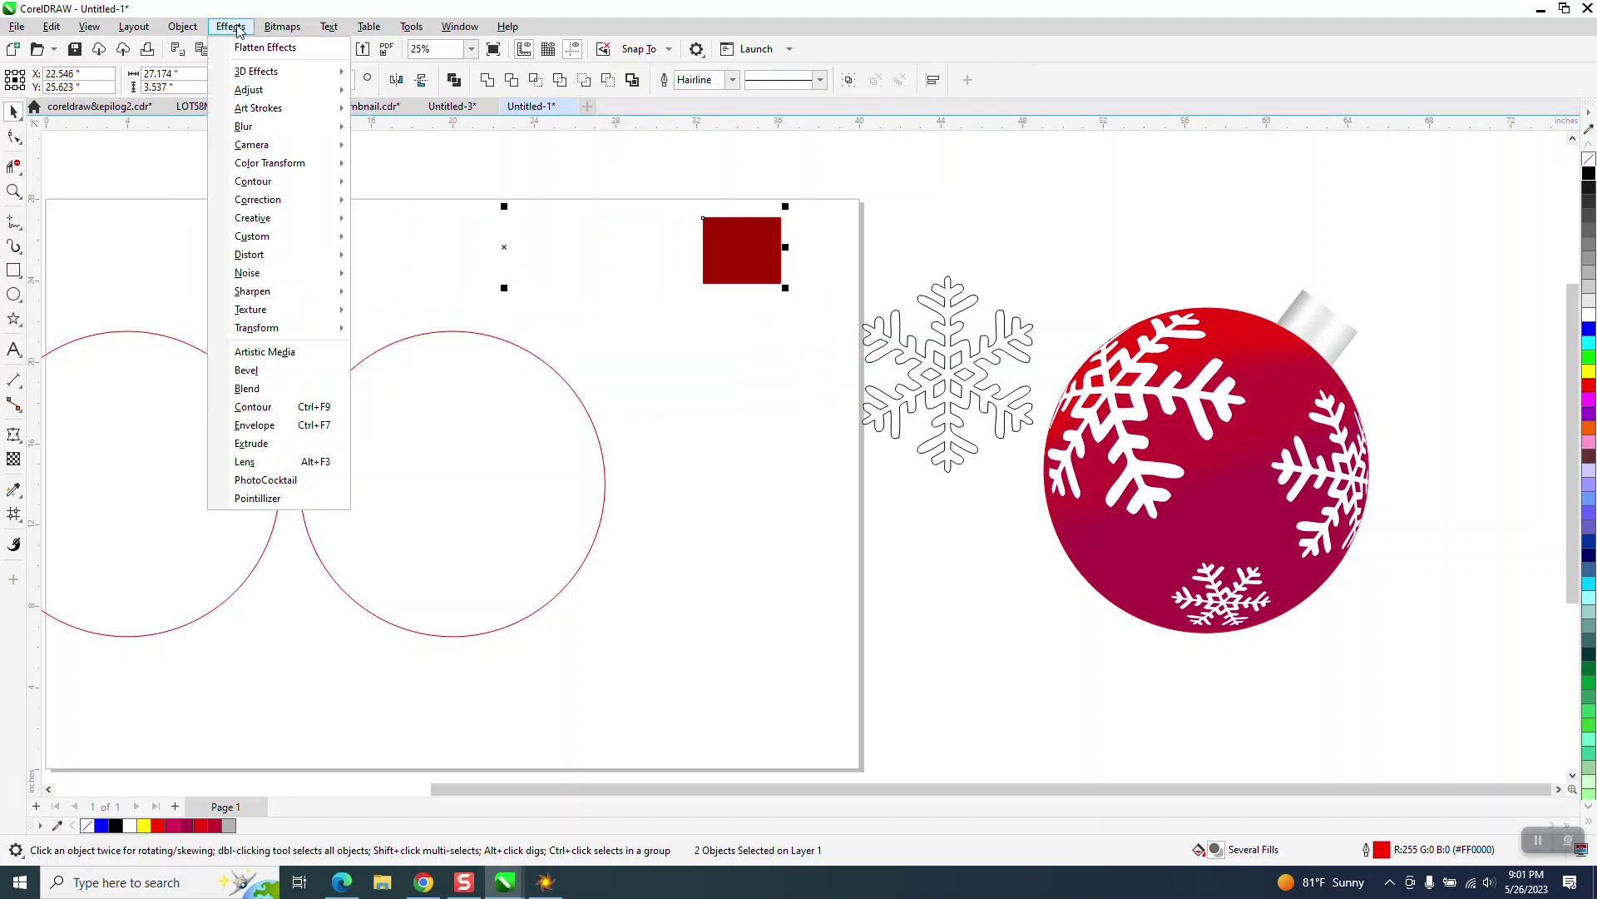
click(253, 396)
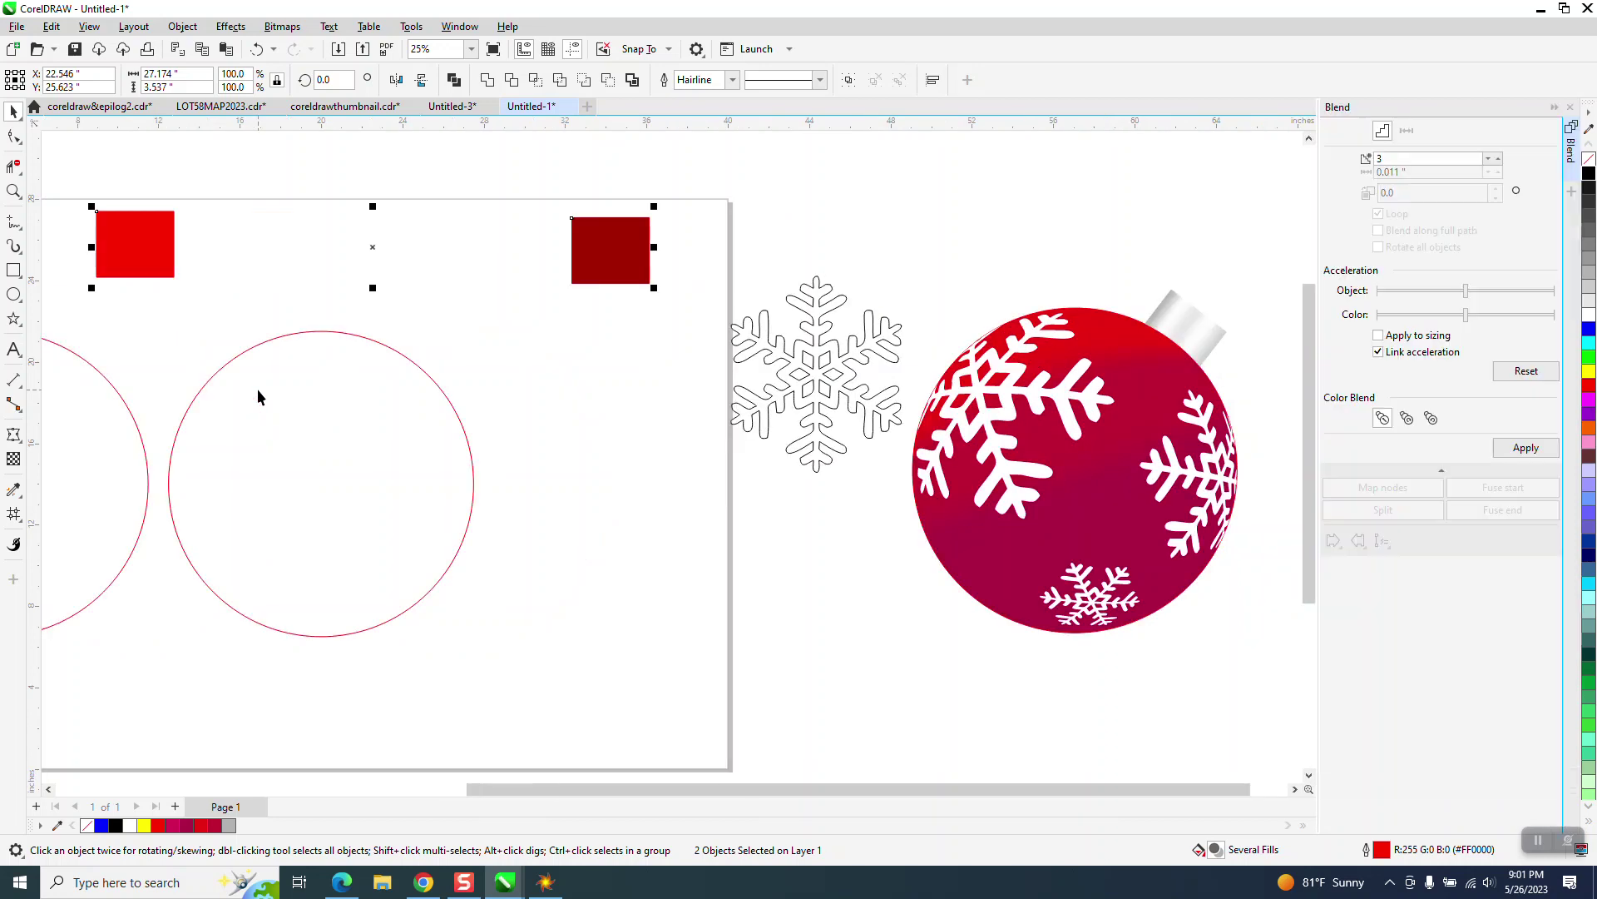
click(1526, 447)
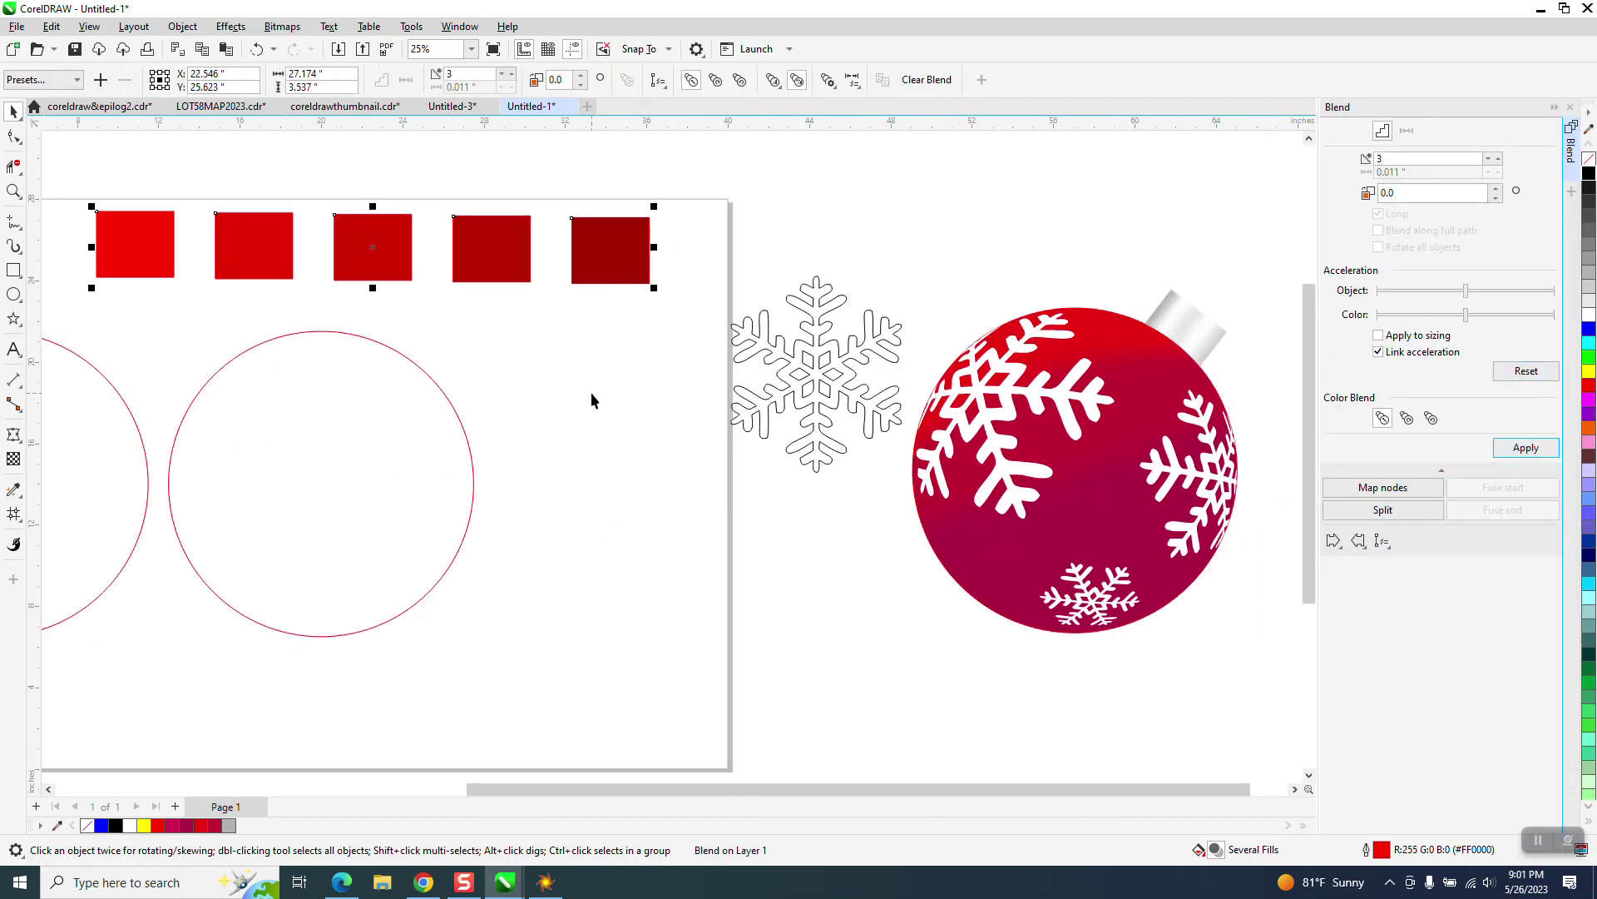
- Select all mesh nodes of the page-centred circle and colour them with the darkest red sampled from the last swatch
scroll(591, 392, down, 1)
key(m)
click(480, 463)
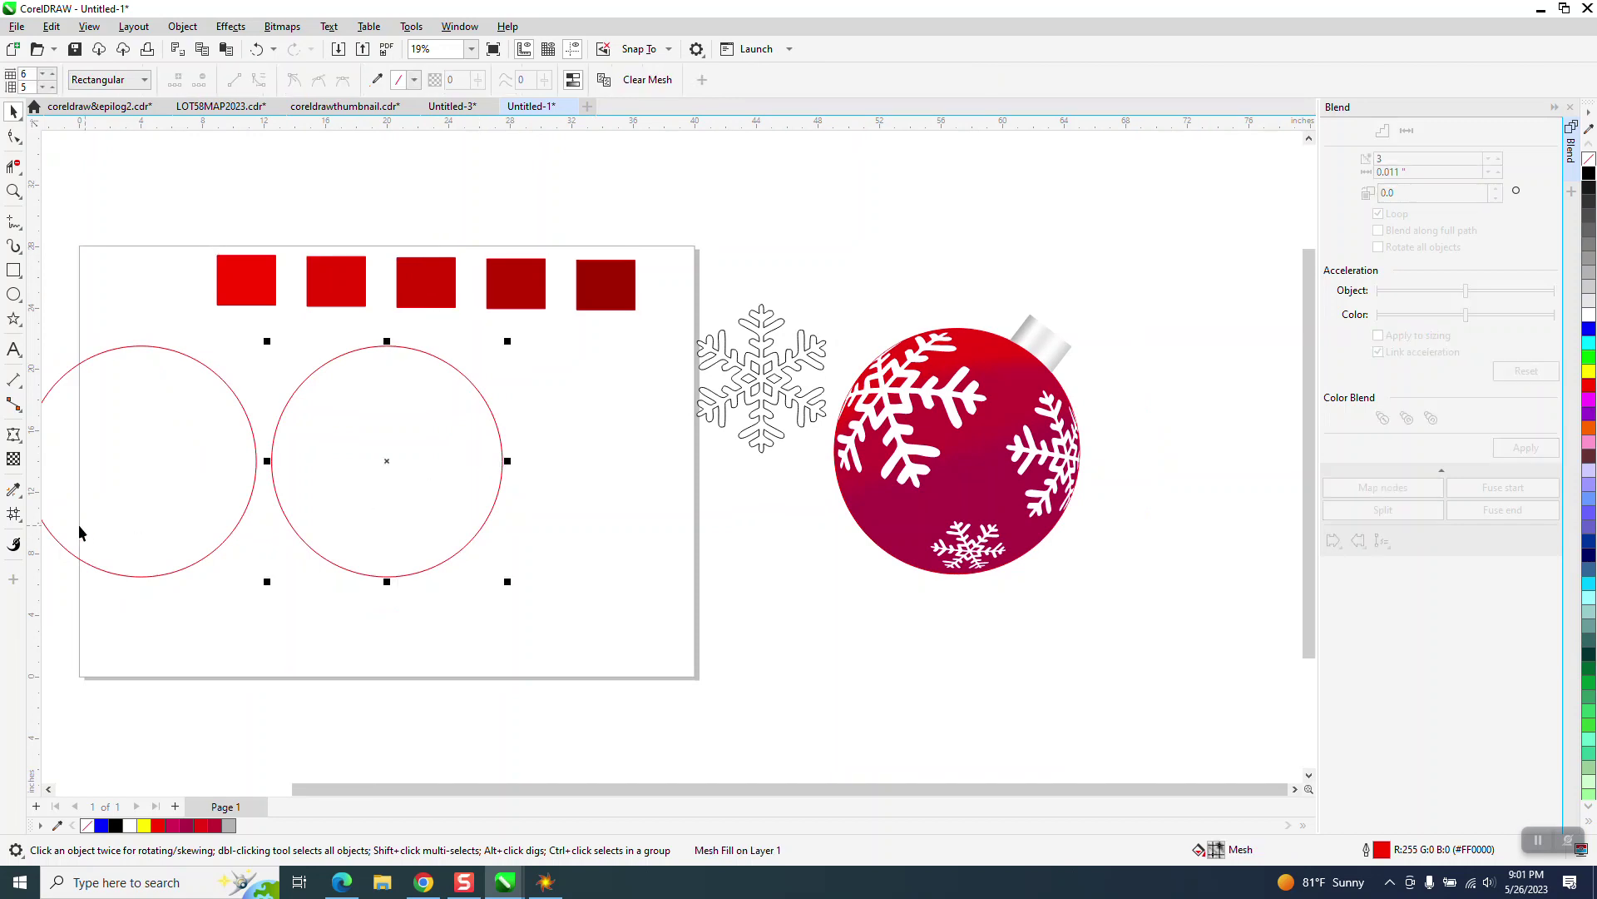
click(12, 515)
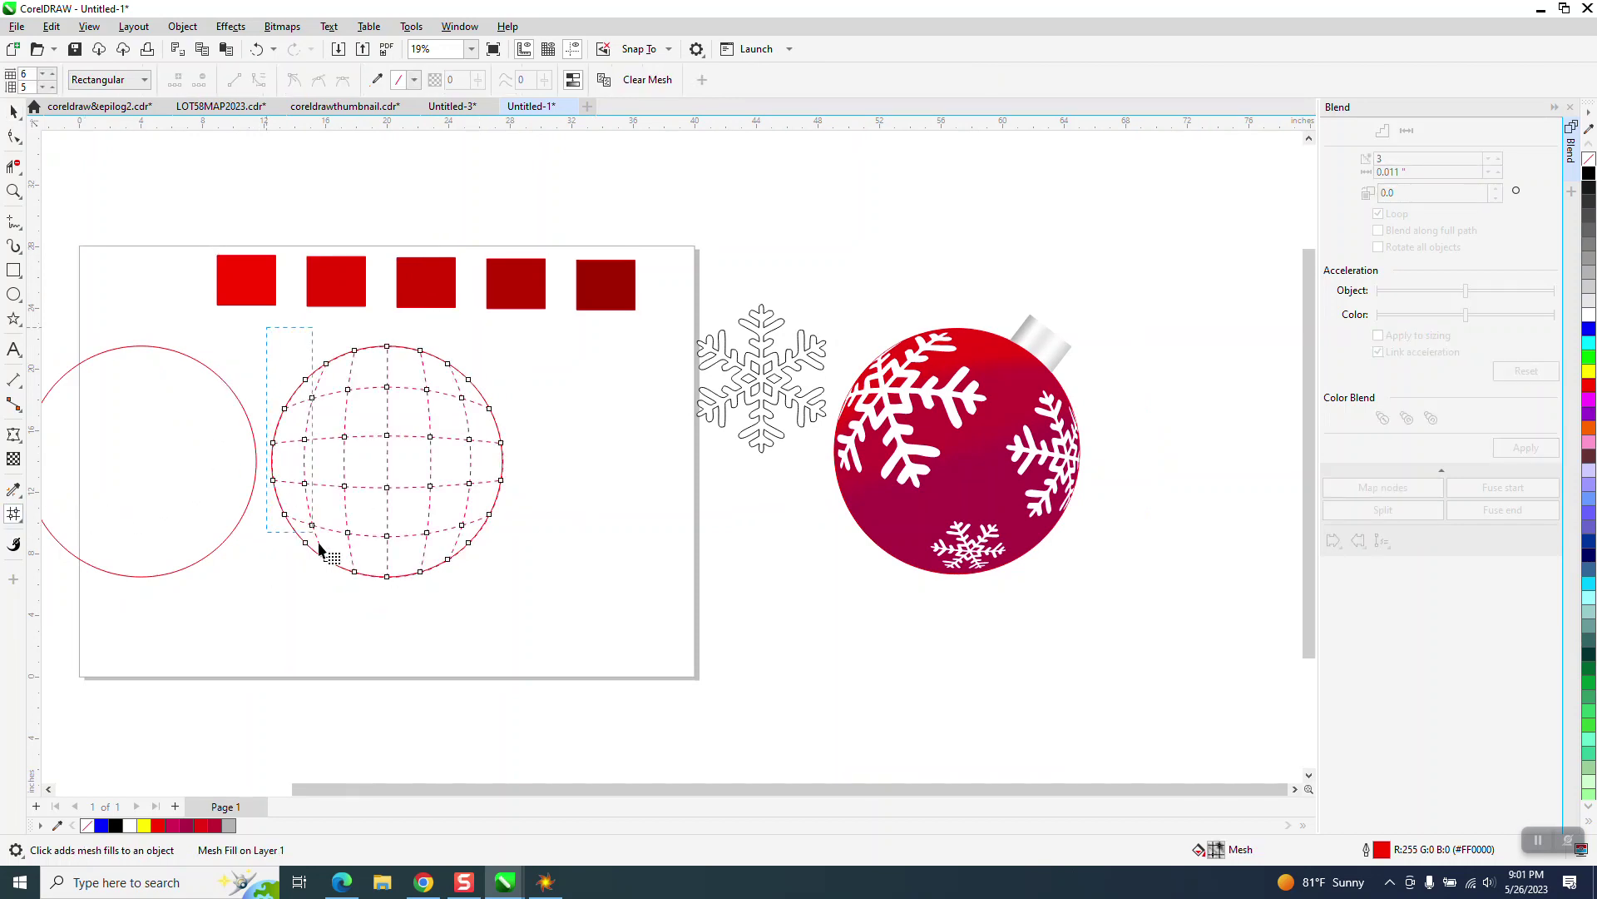
drag(524, 612, 537, 617)
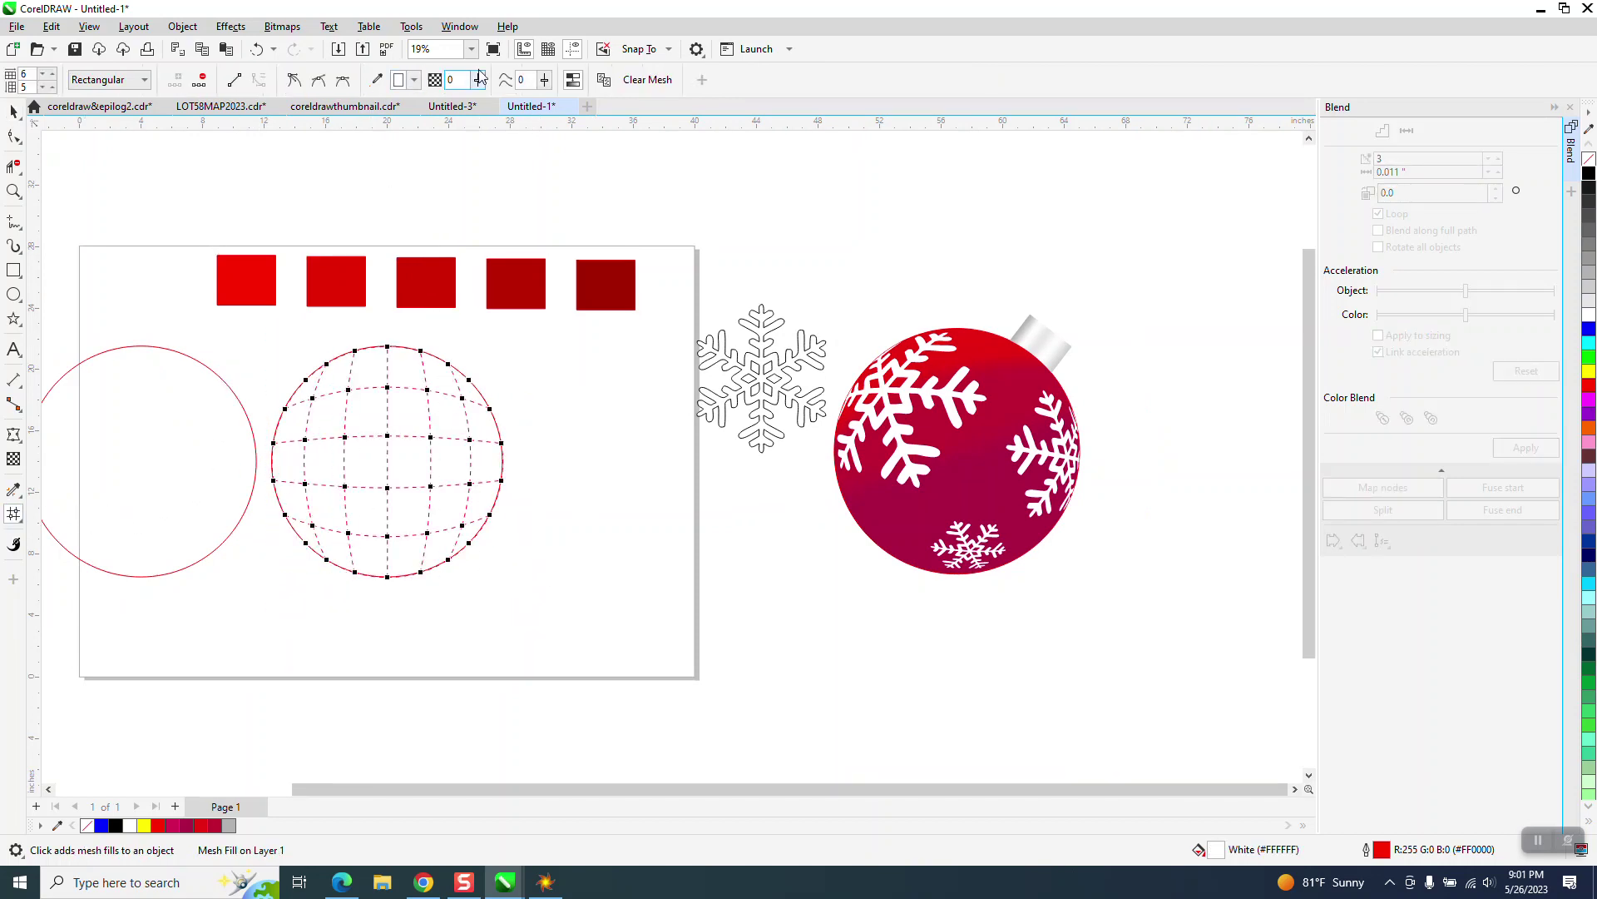
click(414, 79)
click(399, 102)
click(602, 269)
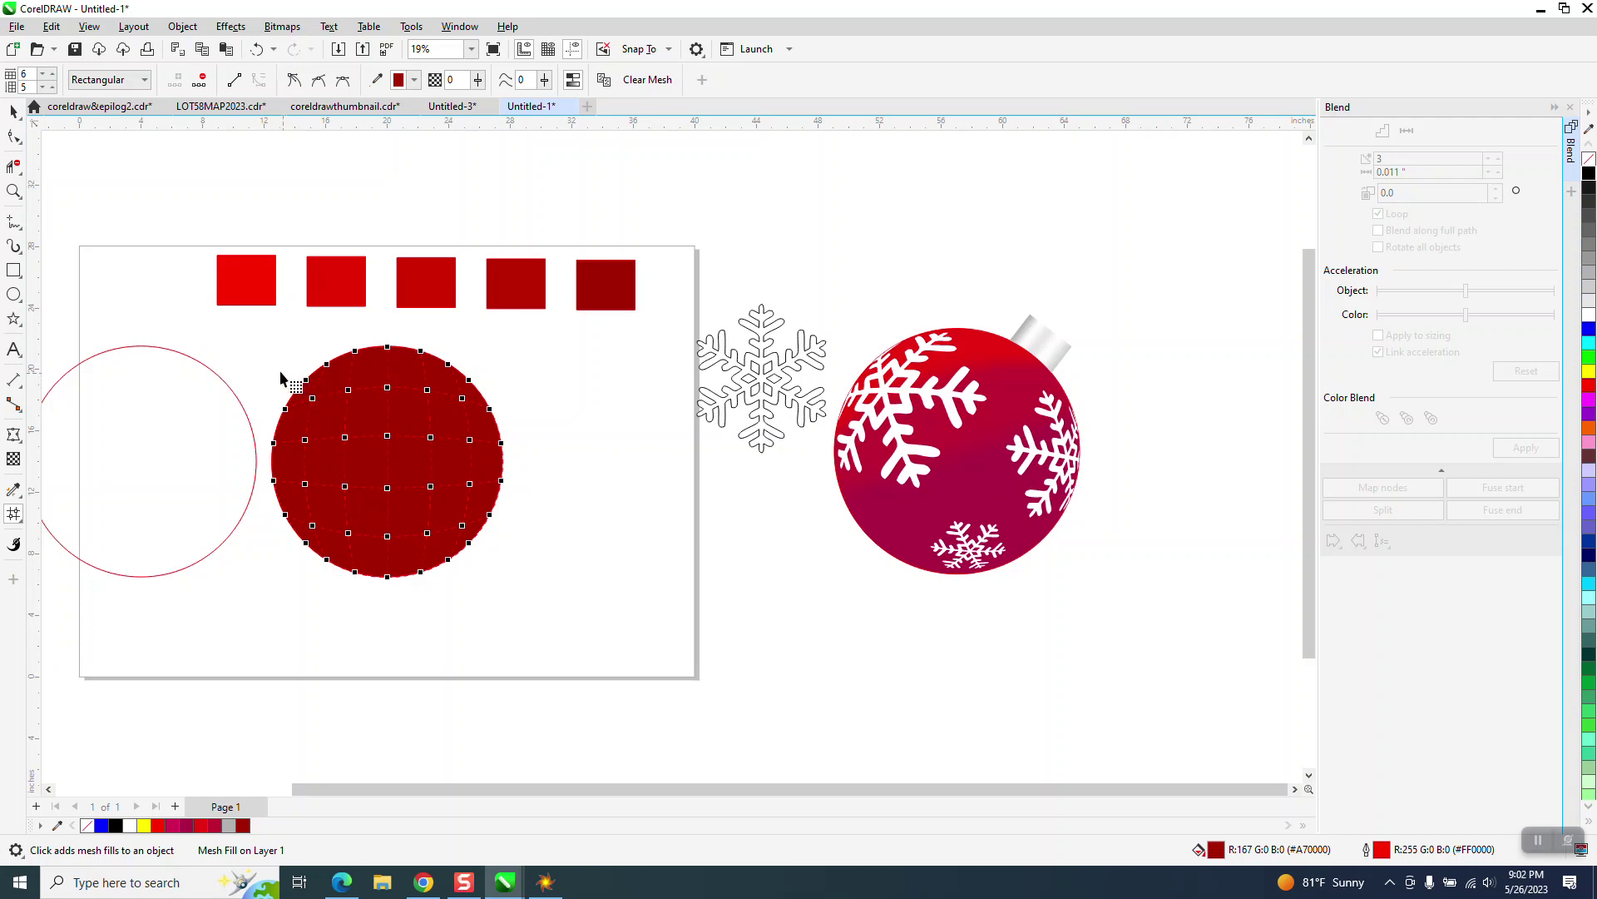
drag(268, 352, 334, 572)
key(Escape)
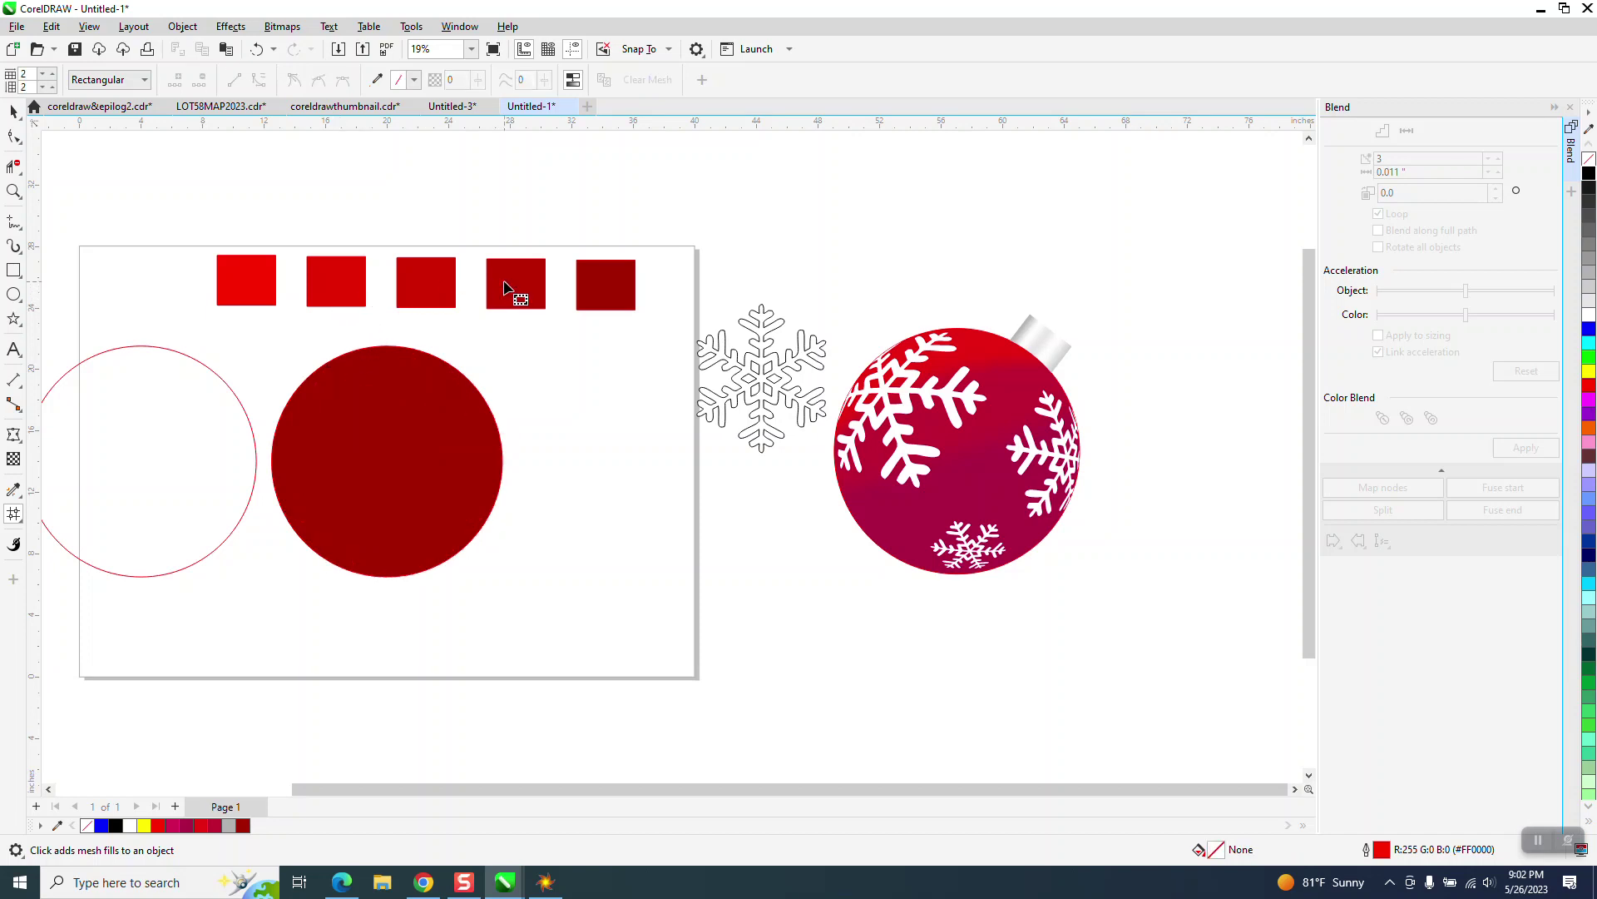
click(253, 52)
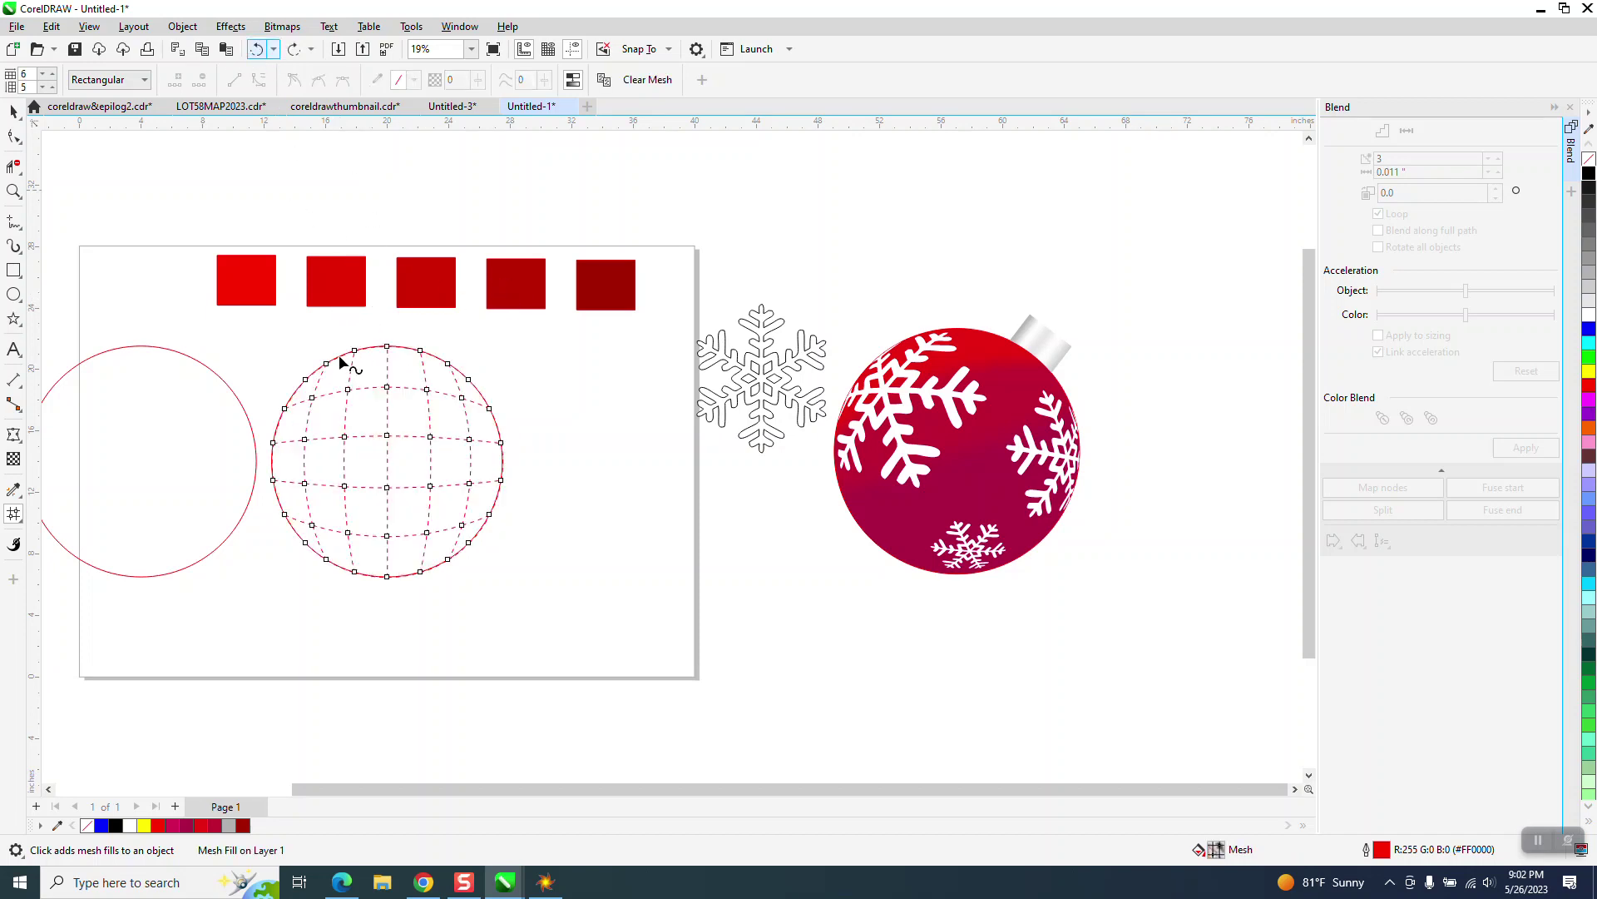
click(257, 50)
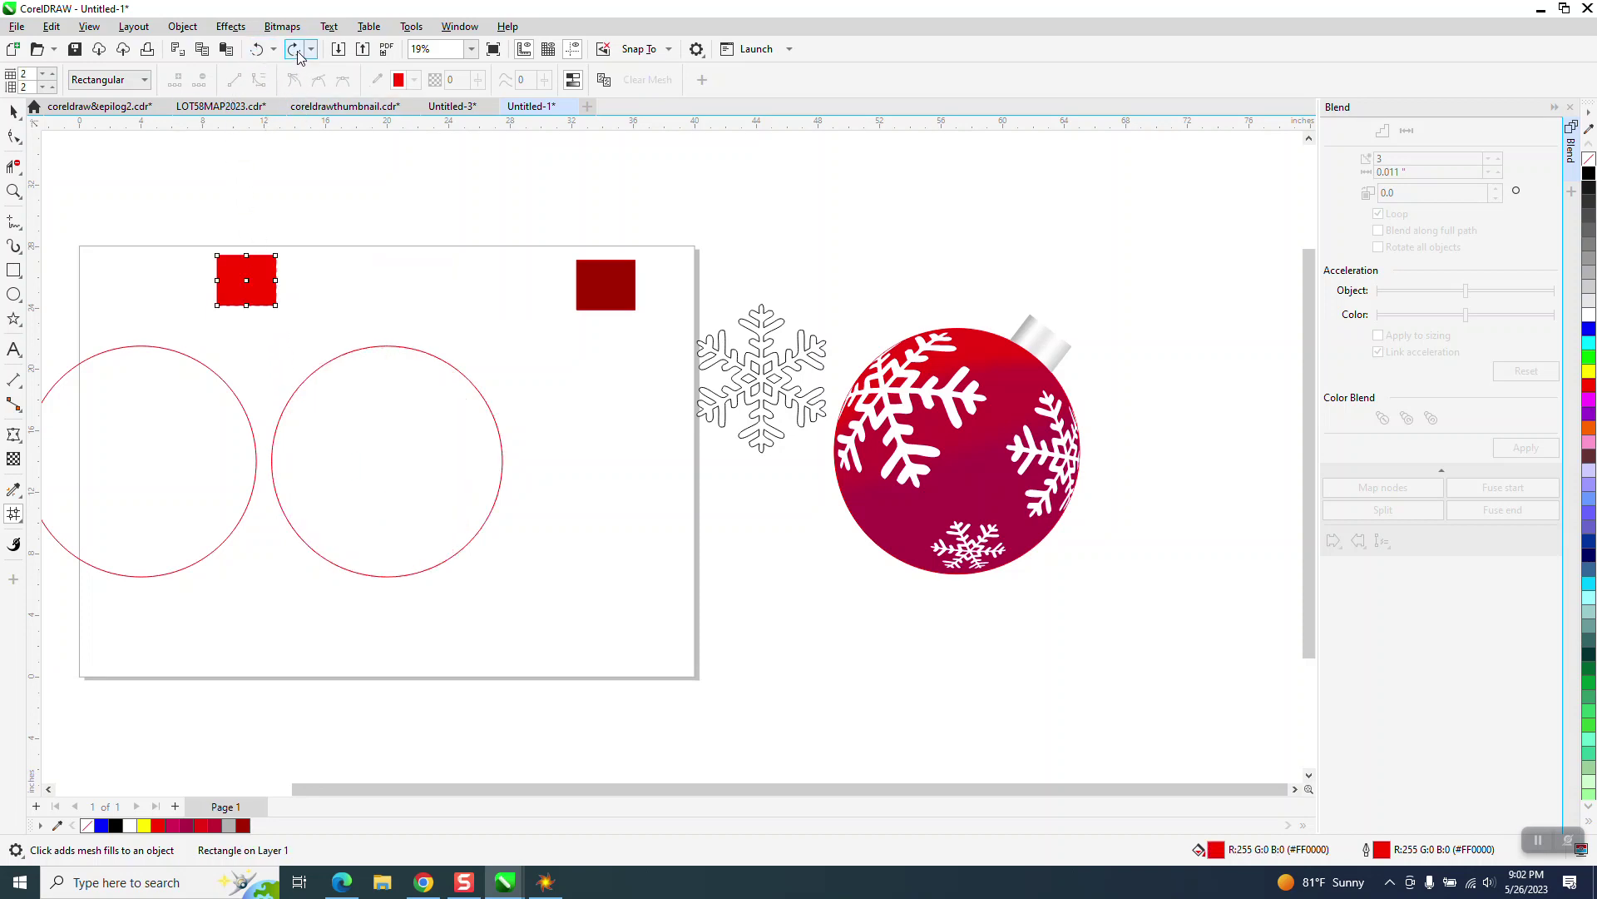
click(294, 50)
click(295, 49)
- Select the mesh nodes on the circle's left side and colour them with the red sampled from the middle swatch
drag(257, 362, 378, 566)
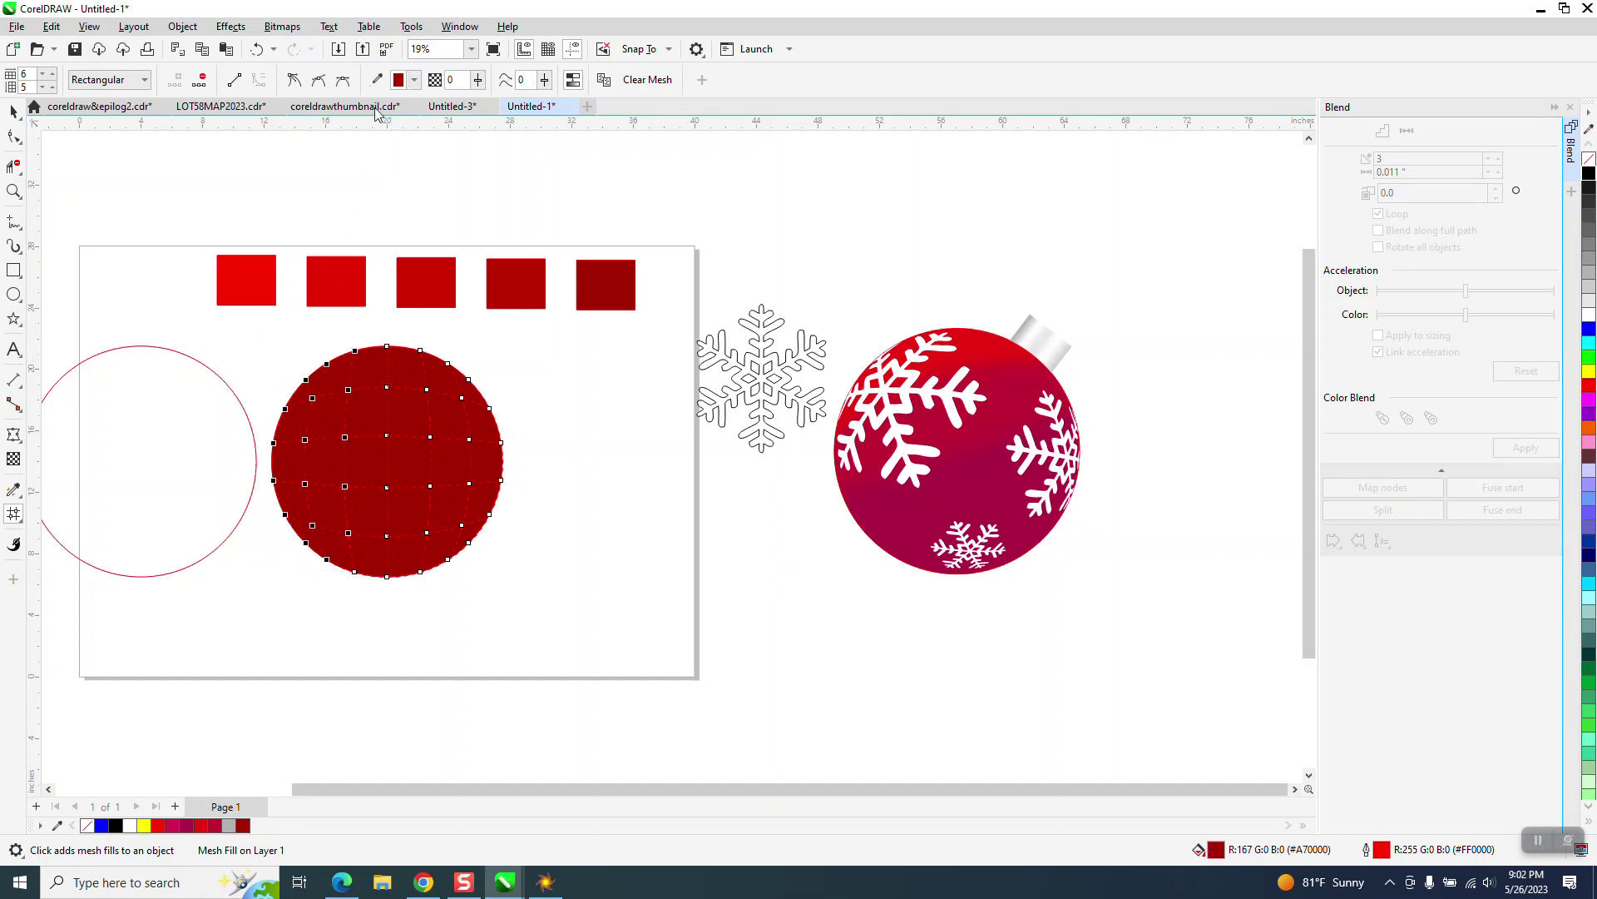
click(378, 79)
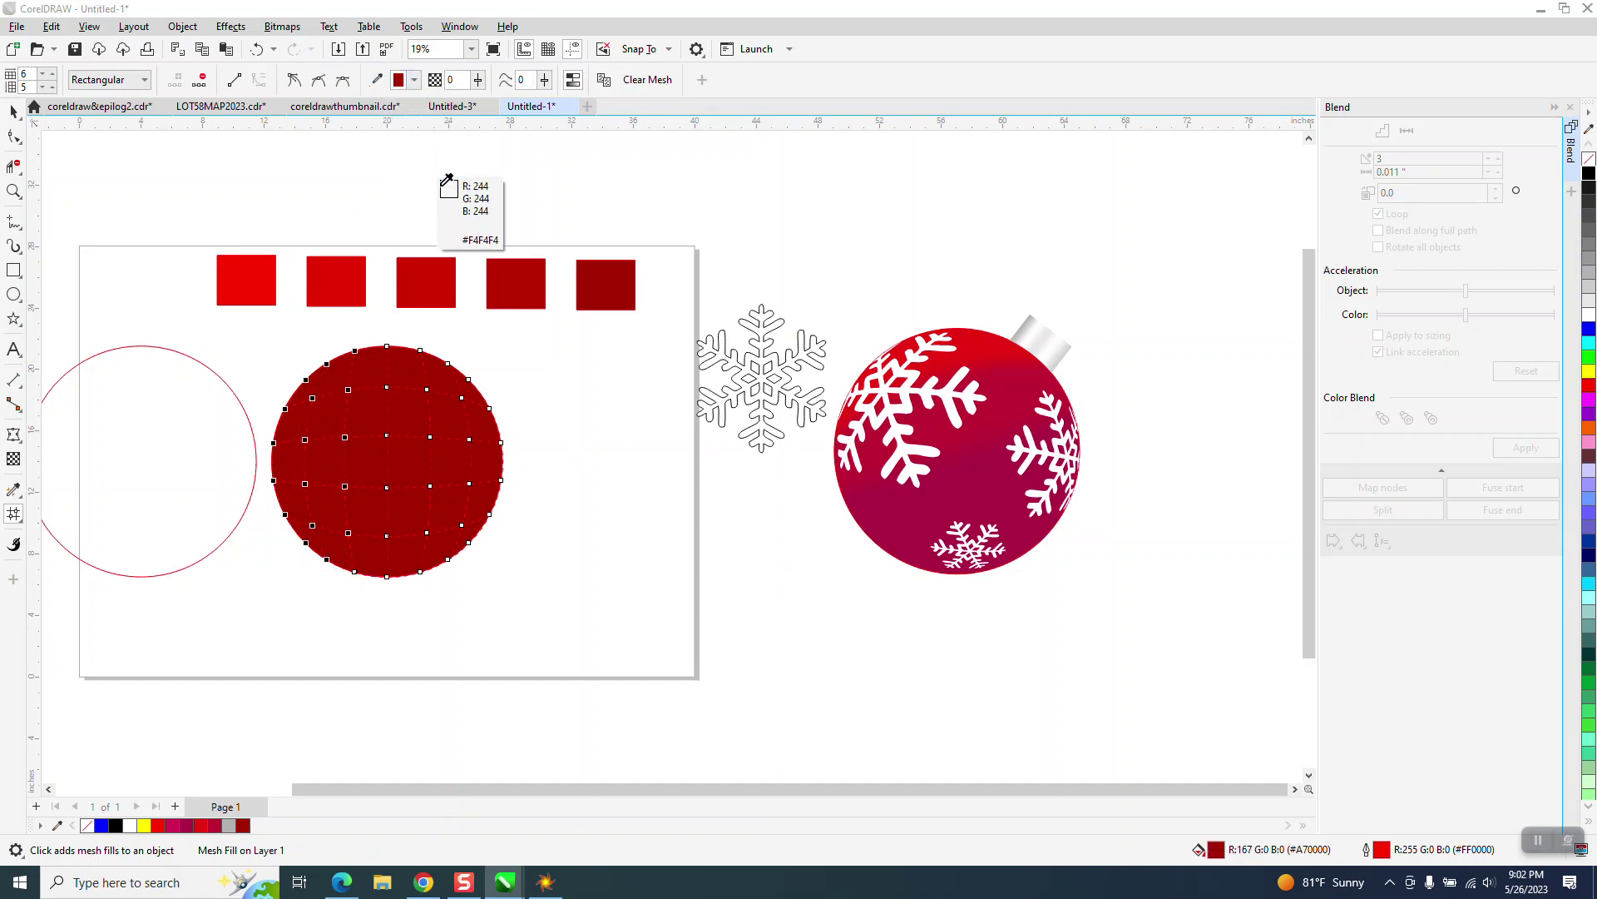
click(428, 283)
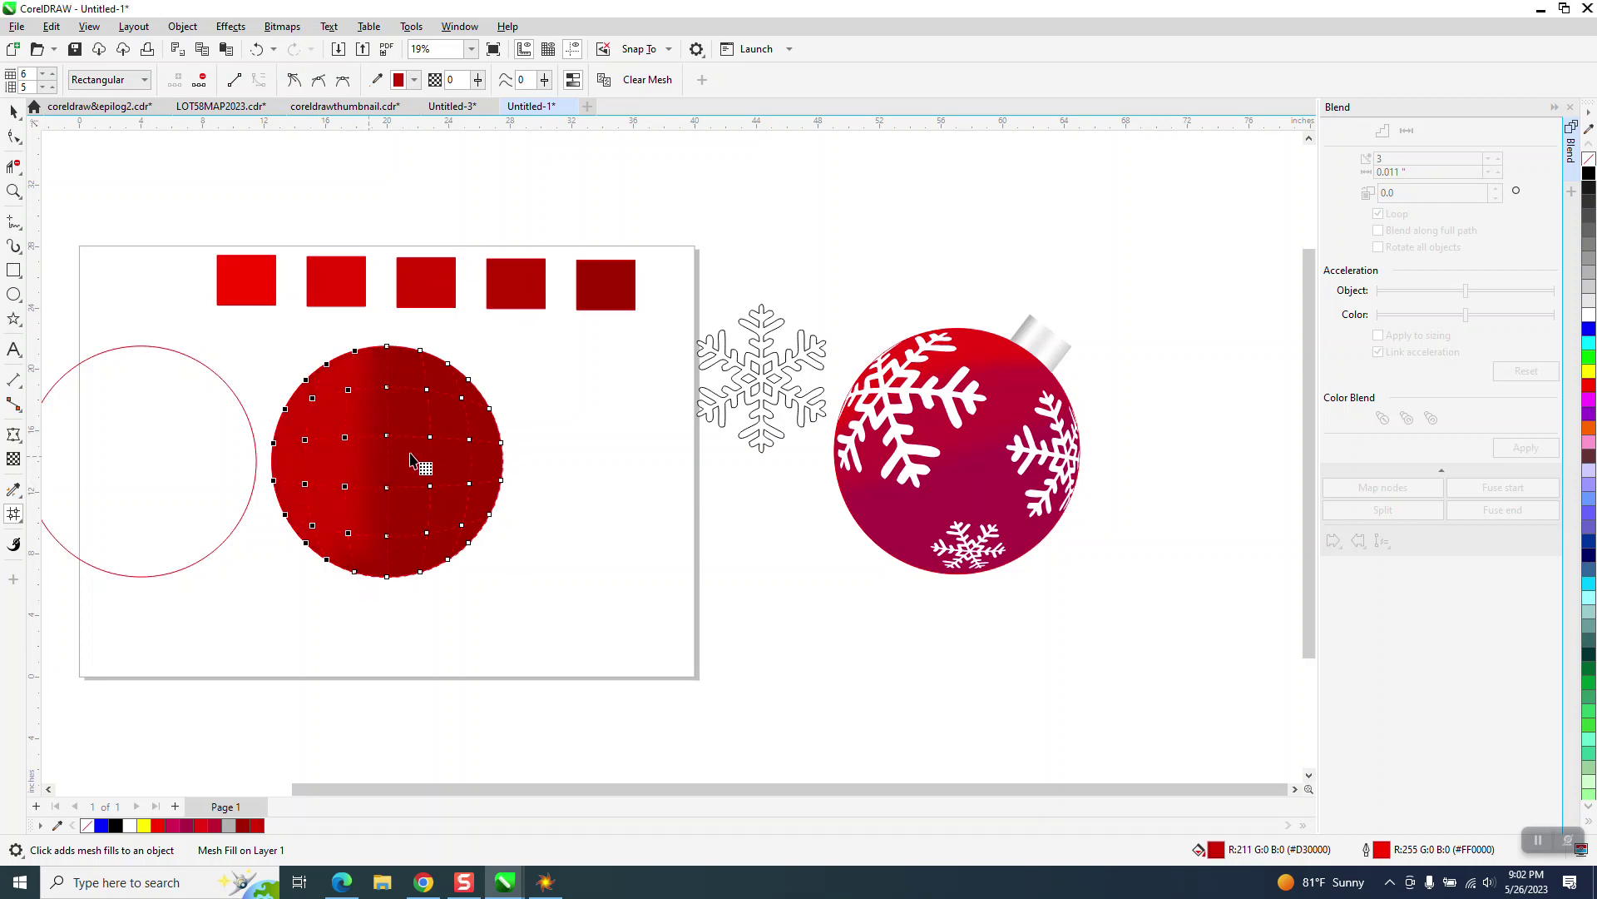
- Select the mesh node near the circle's upper right and colour it white to create a highlight
drag(416, 376, 454, 423)
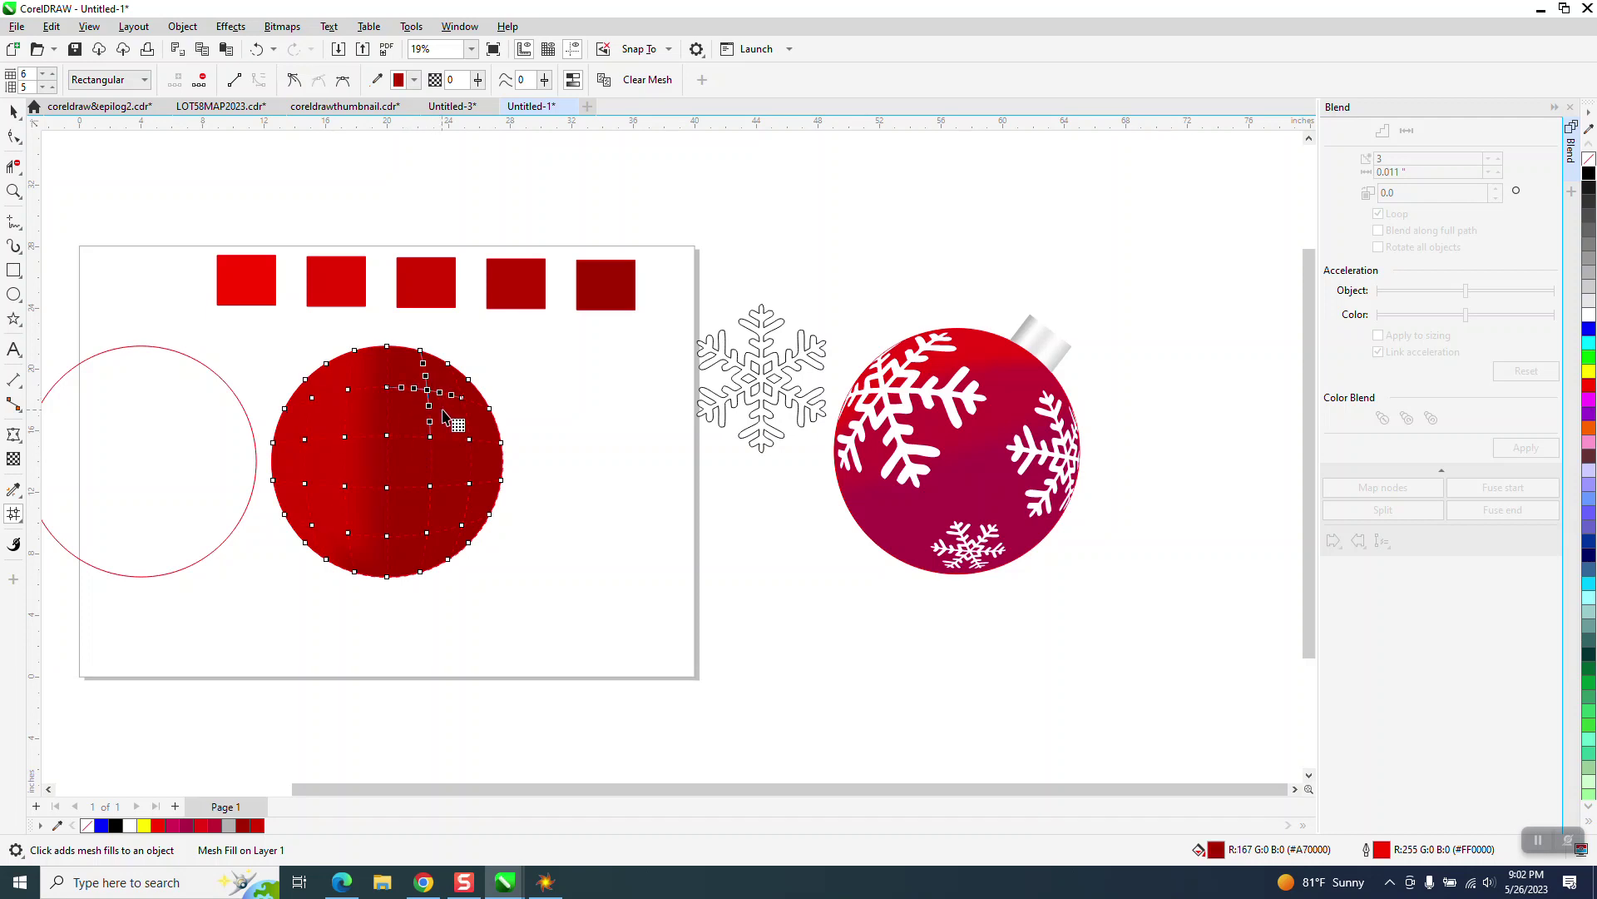
click(1590, 317)
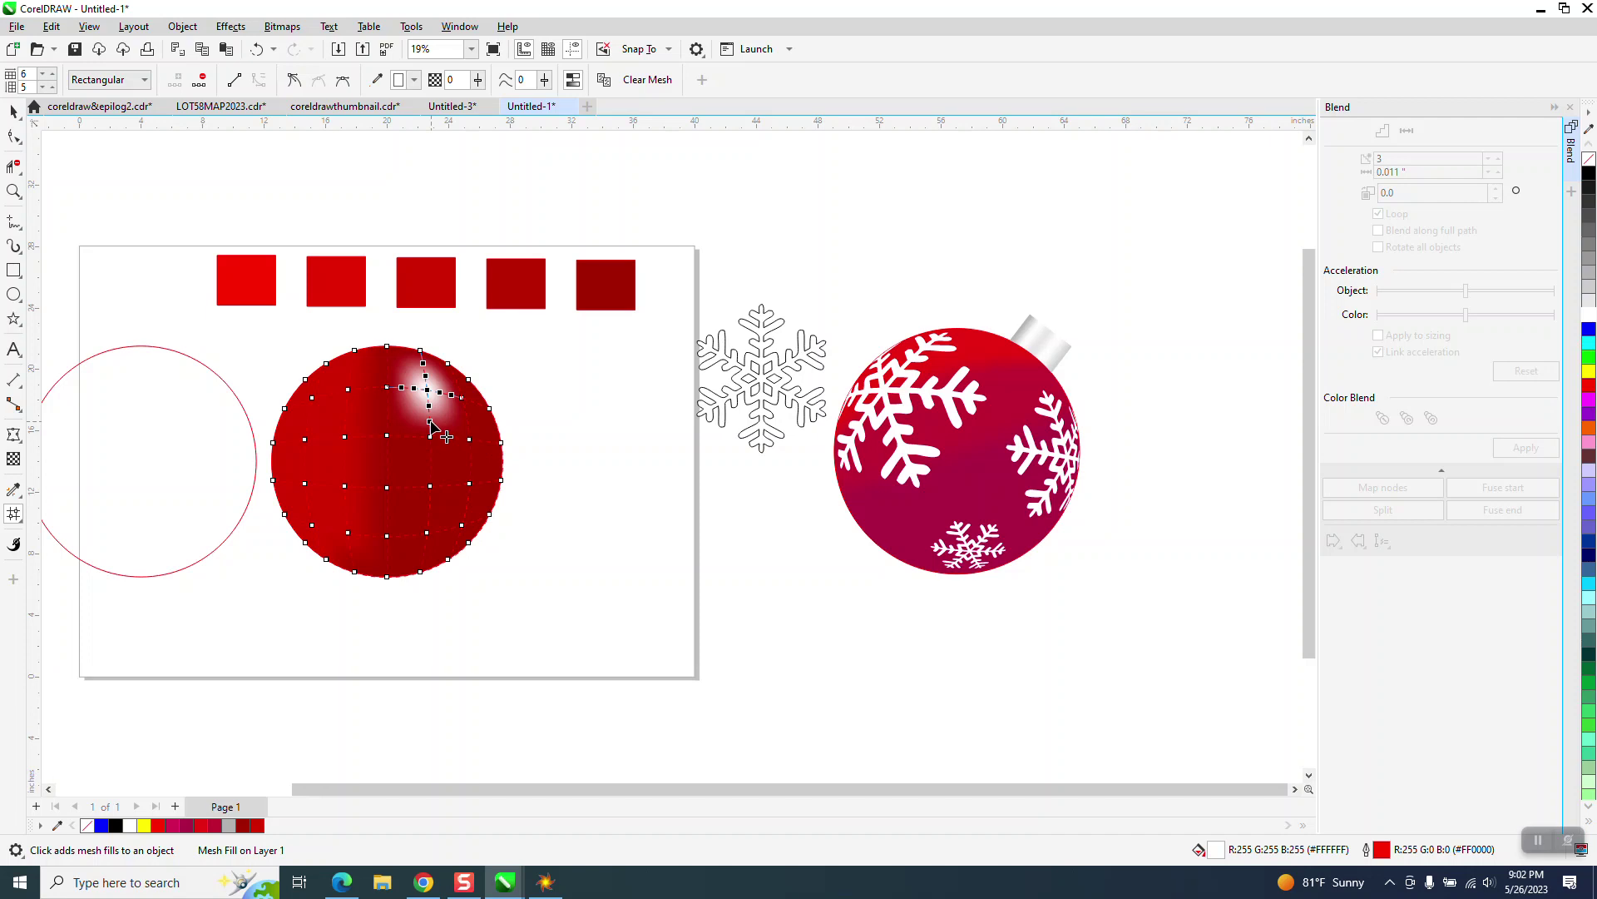
drag(427, 410, 384, 463)
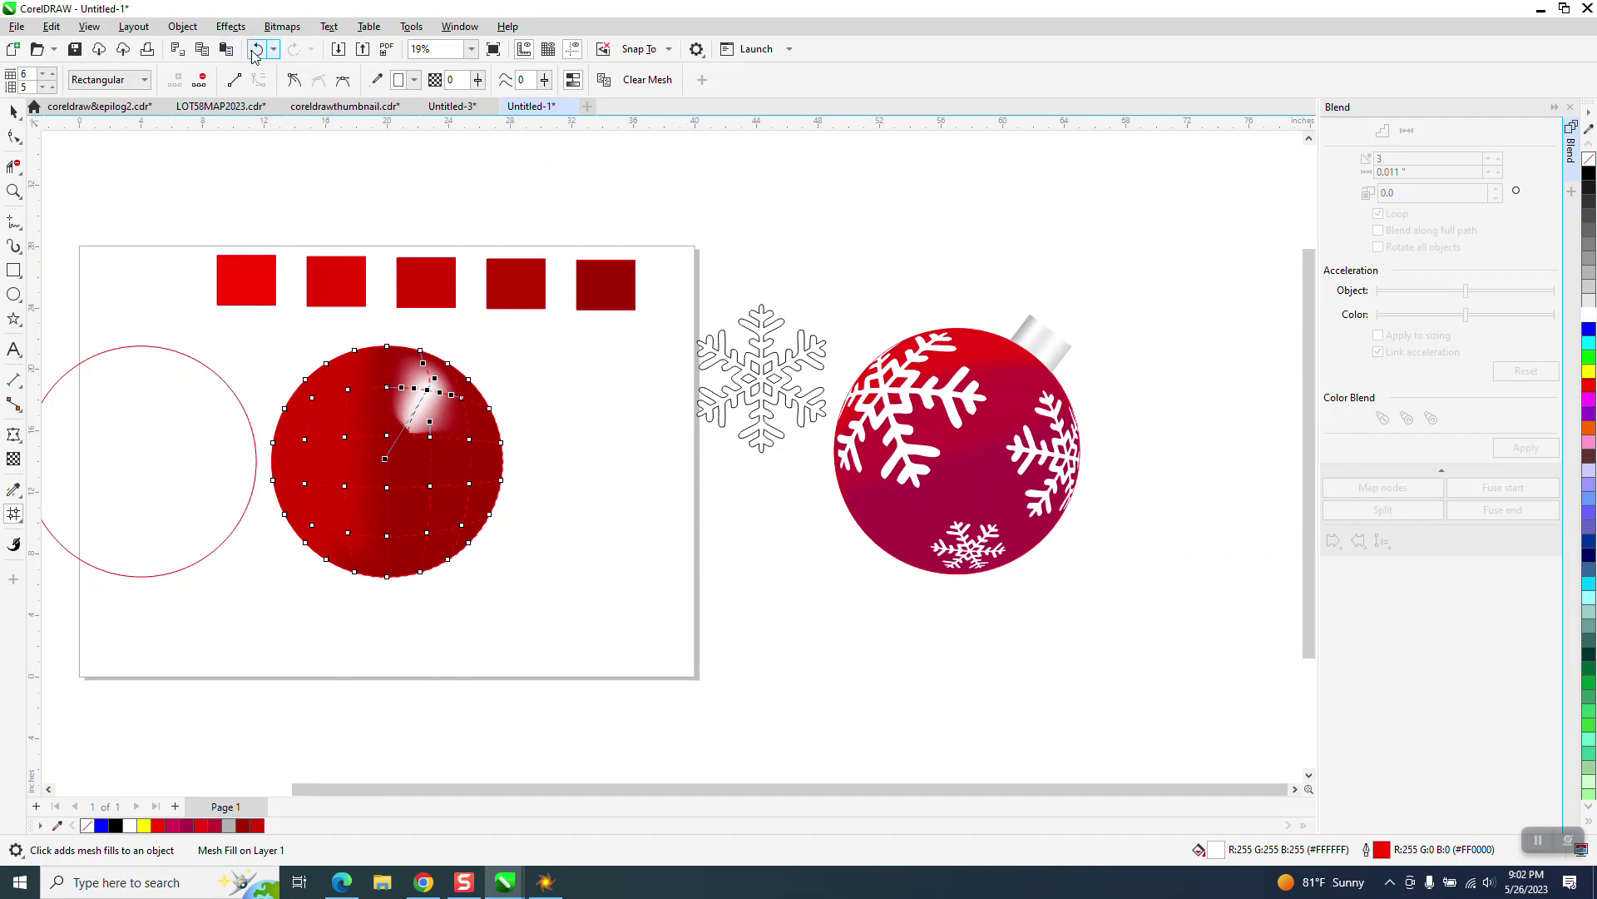
click(257, 49)
click(14, 112)
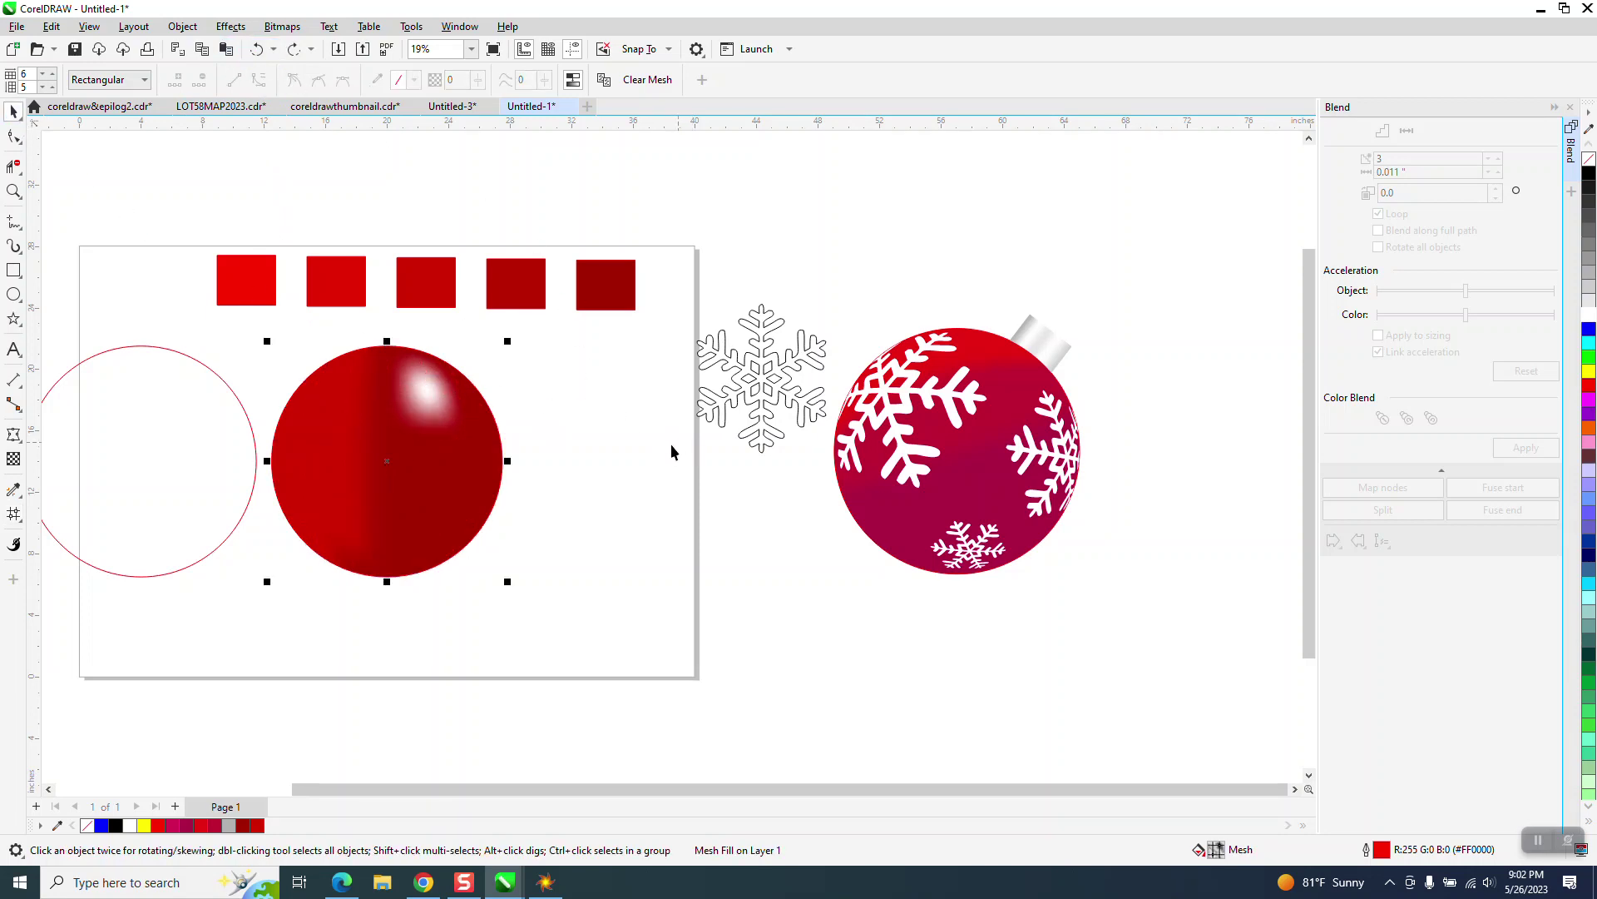
- Select the two mesh nodes on the circle's lower-left edge and colour them with the red sampled from the fourth swatch
click(14, 514)
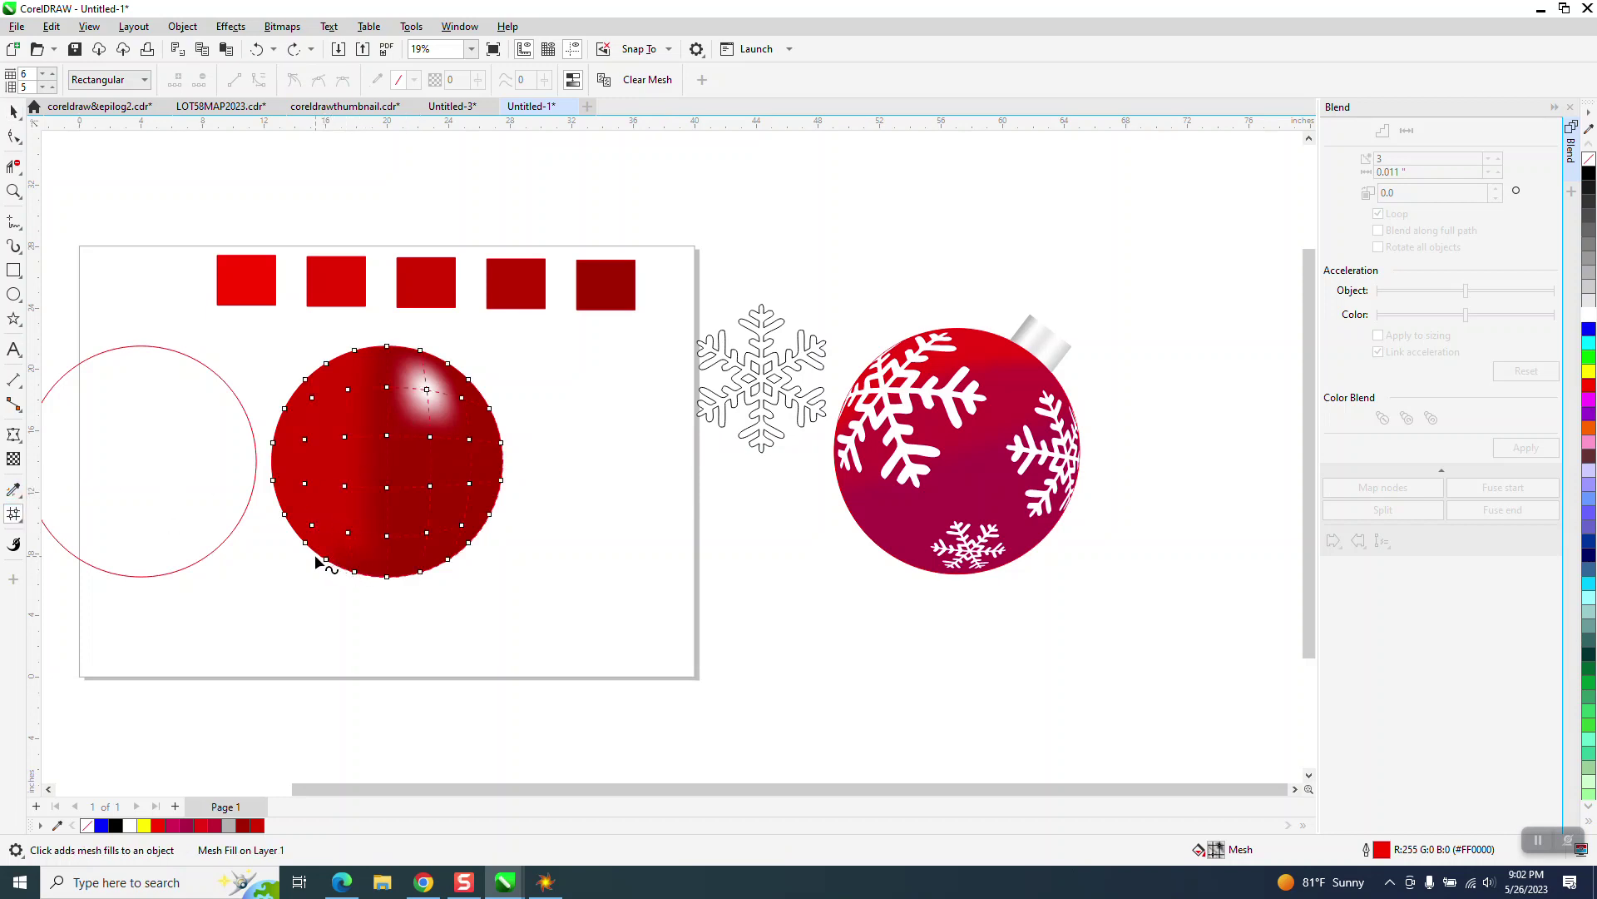
key(Escape)
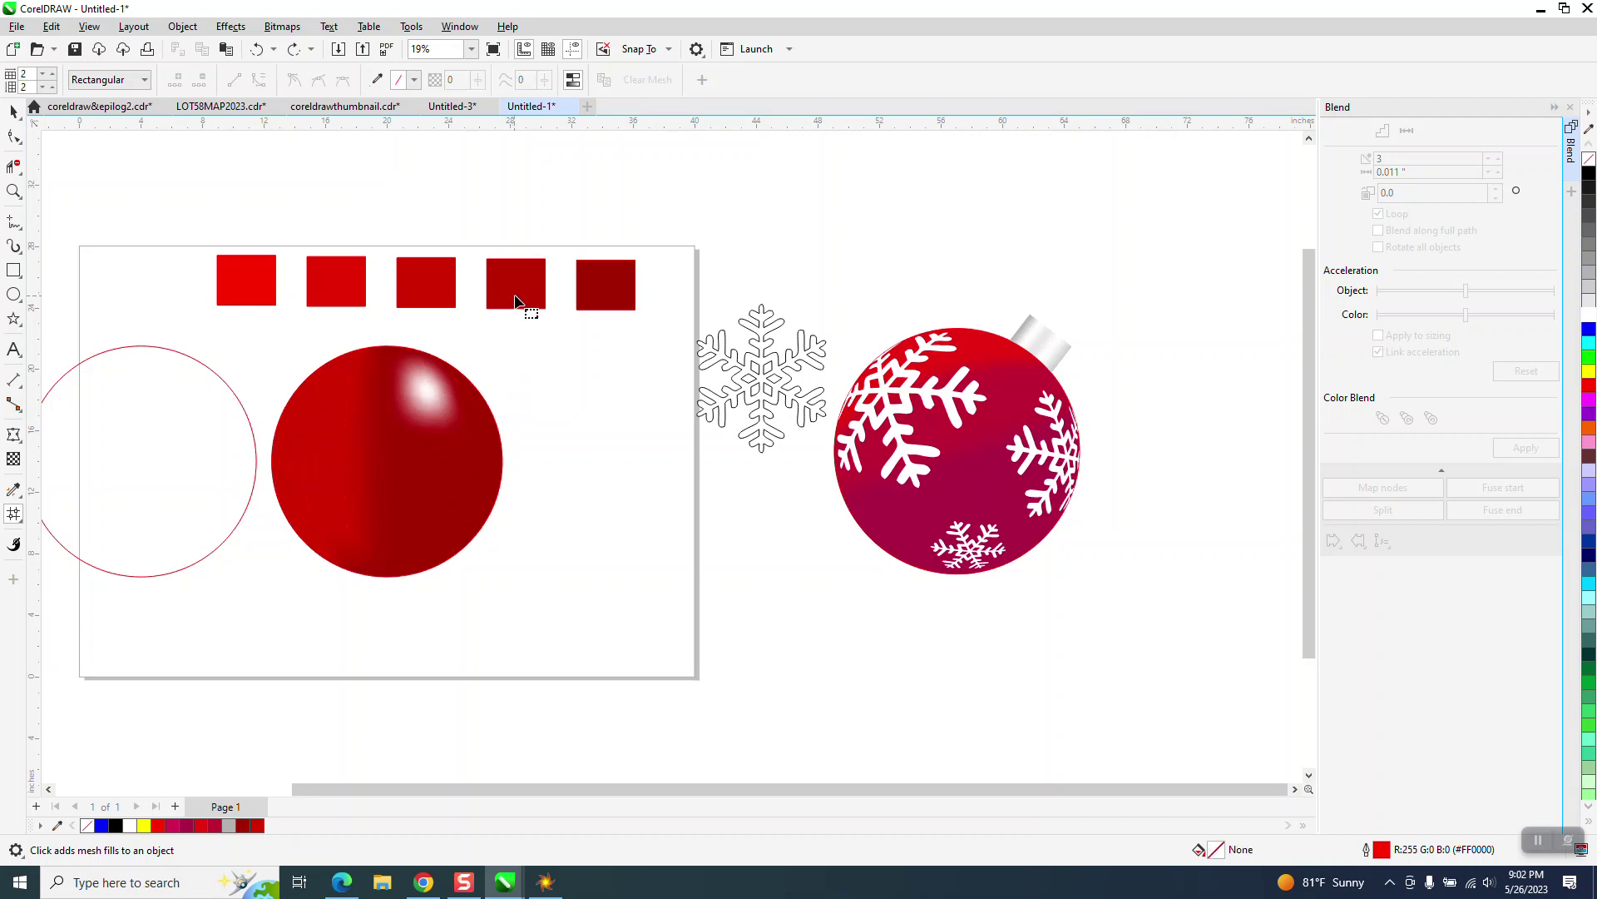
click(358, 572)
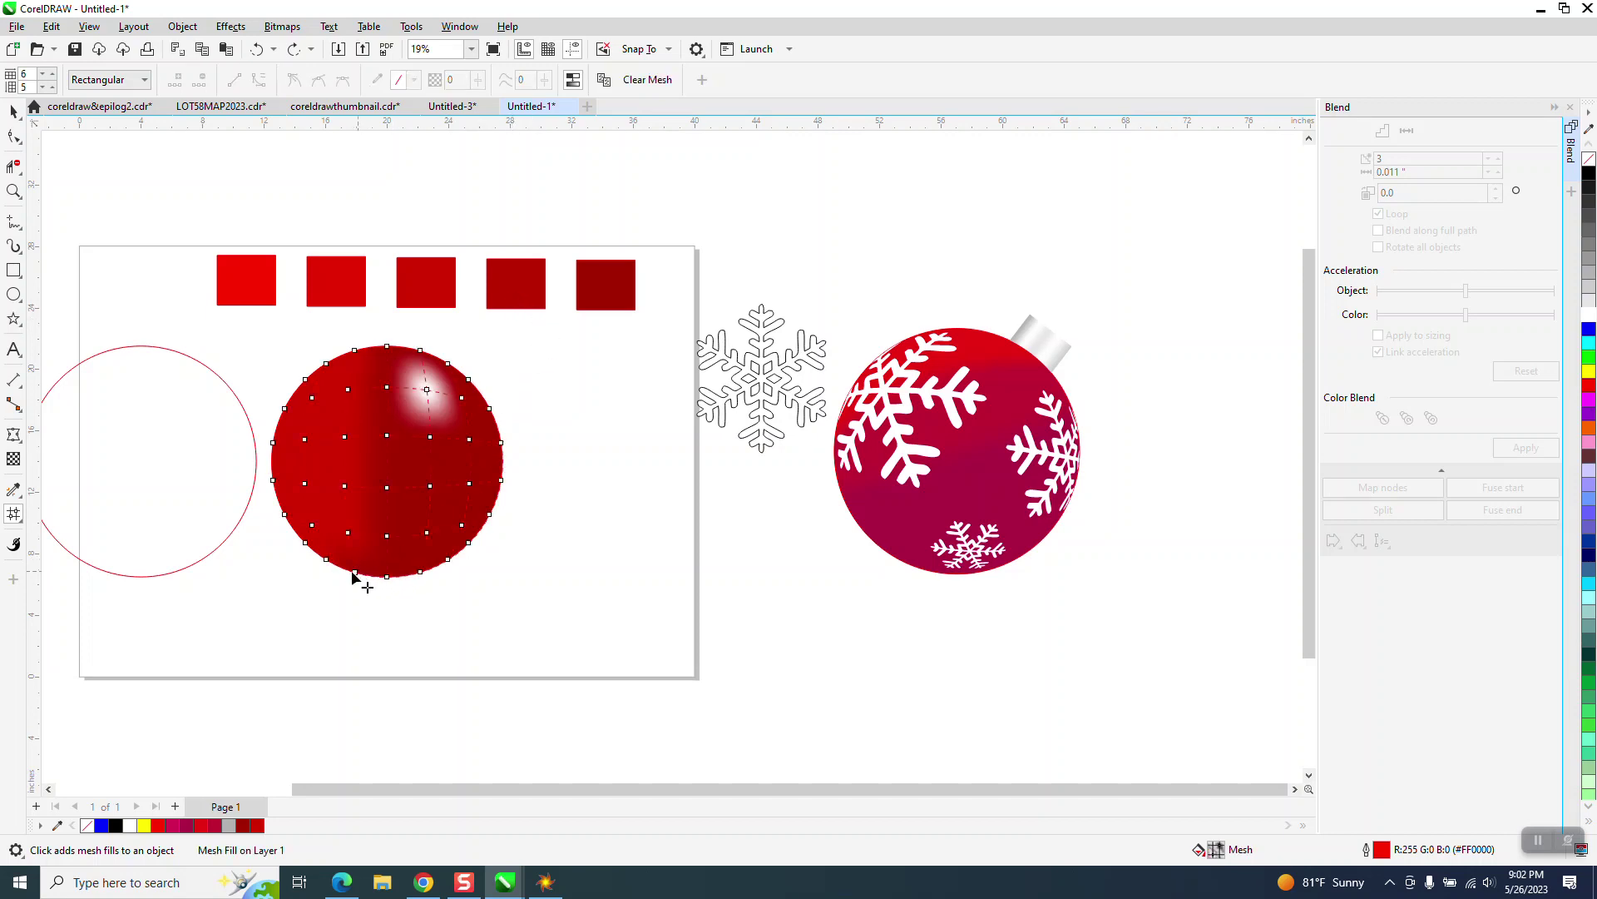
drag(309, 559, 375, 596)
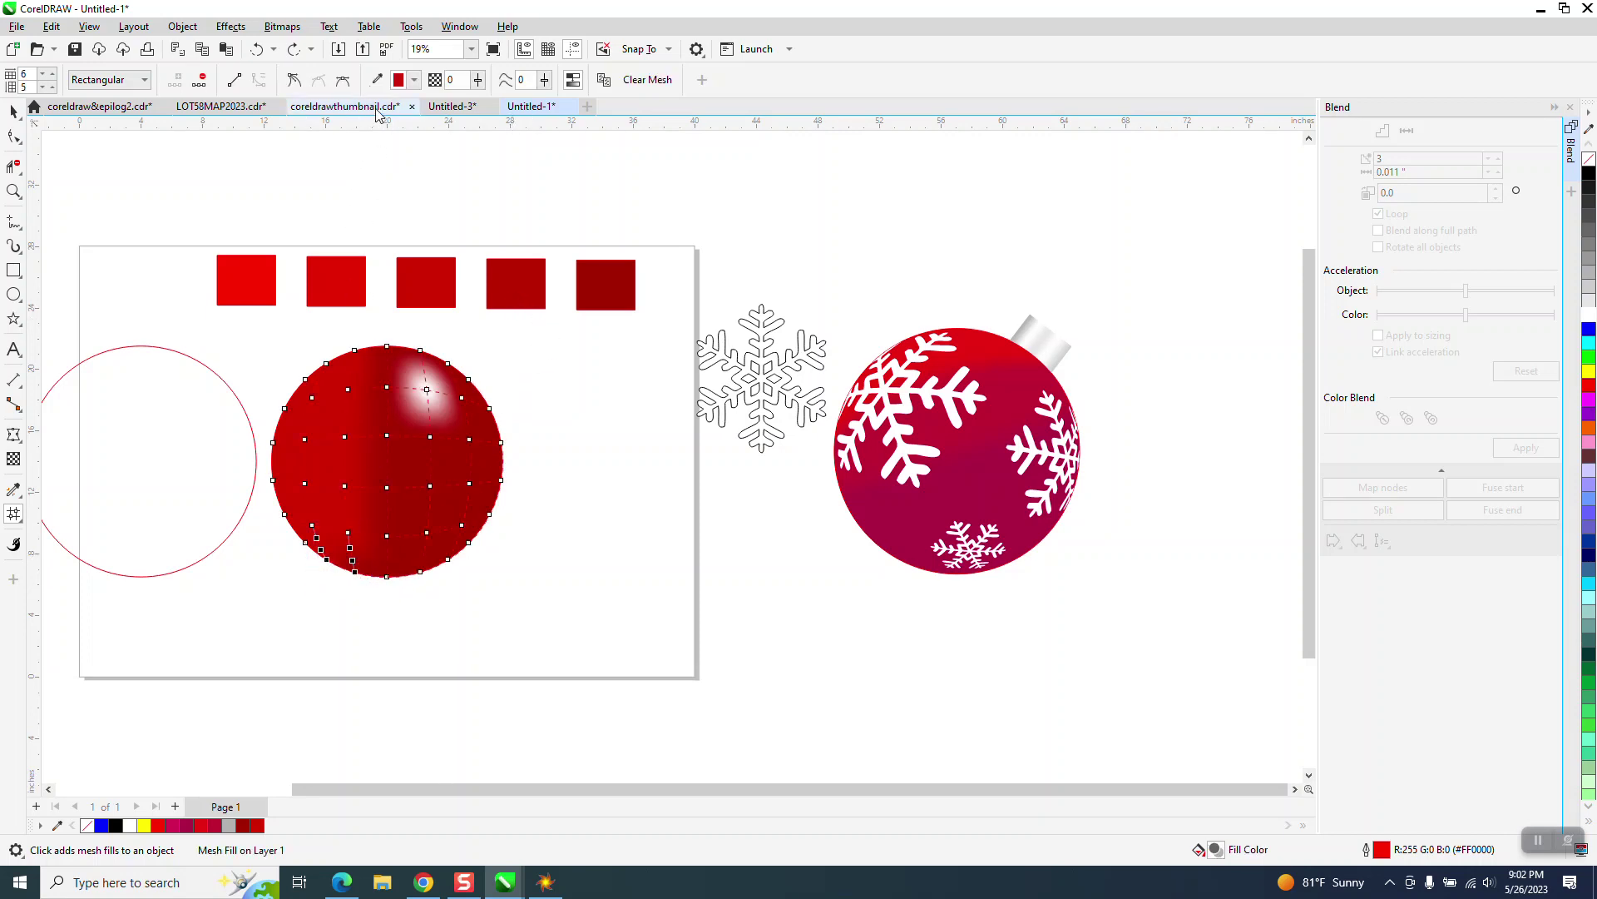
click(379, 79)
click(532, 296)
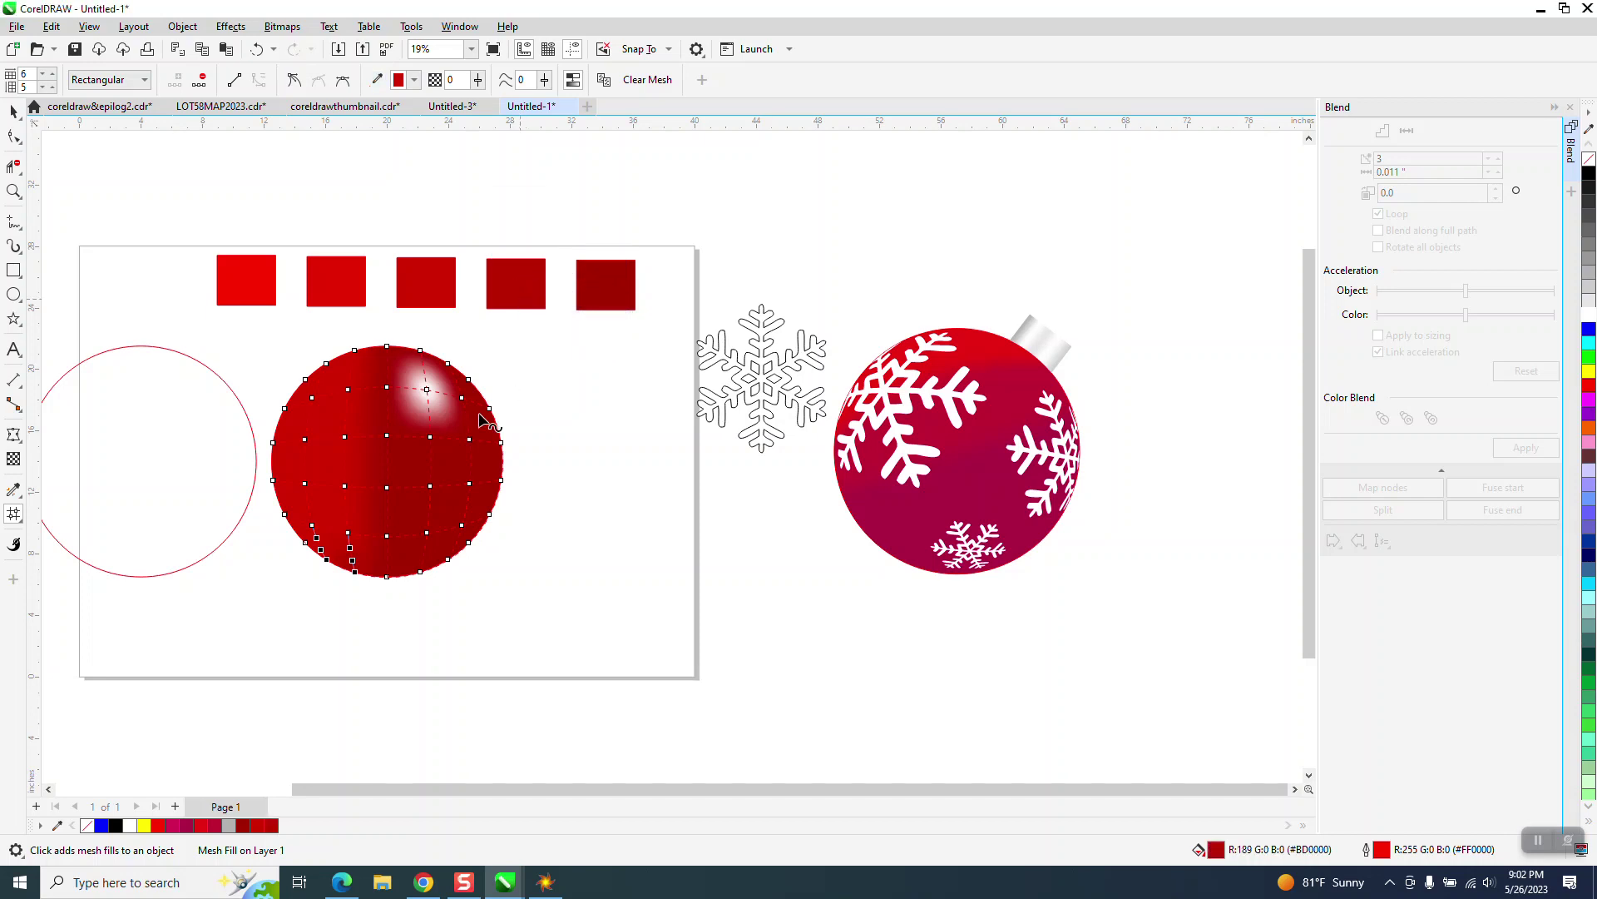
click(358, 604)
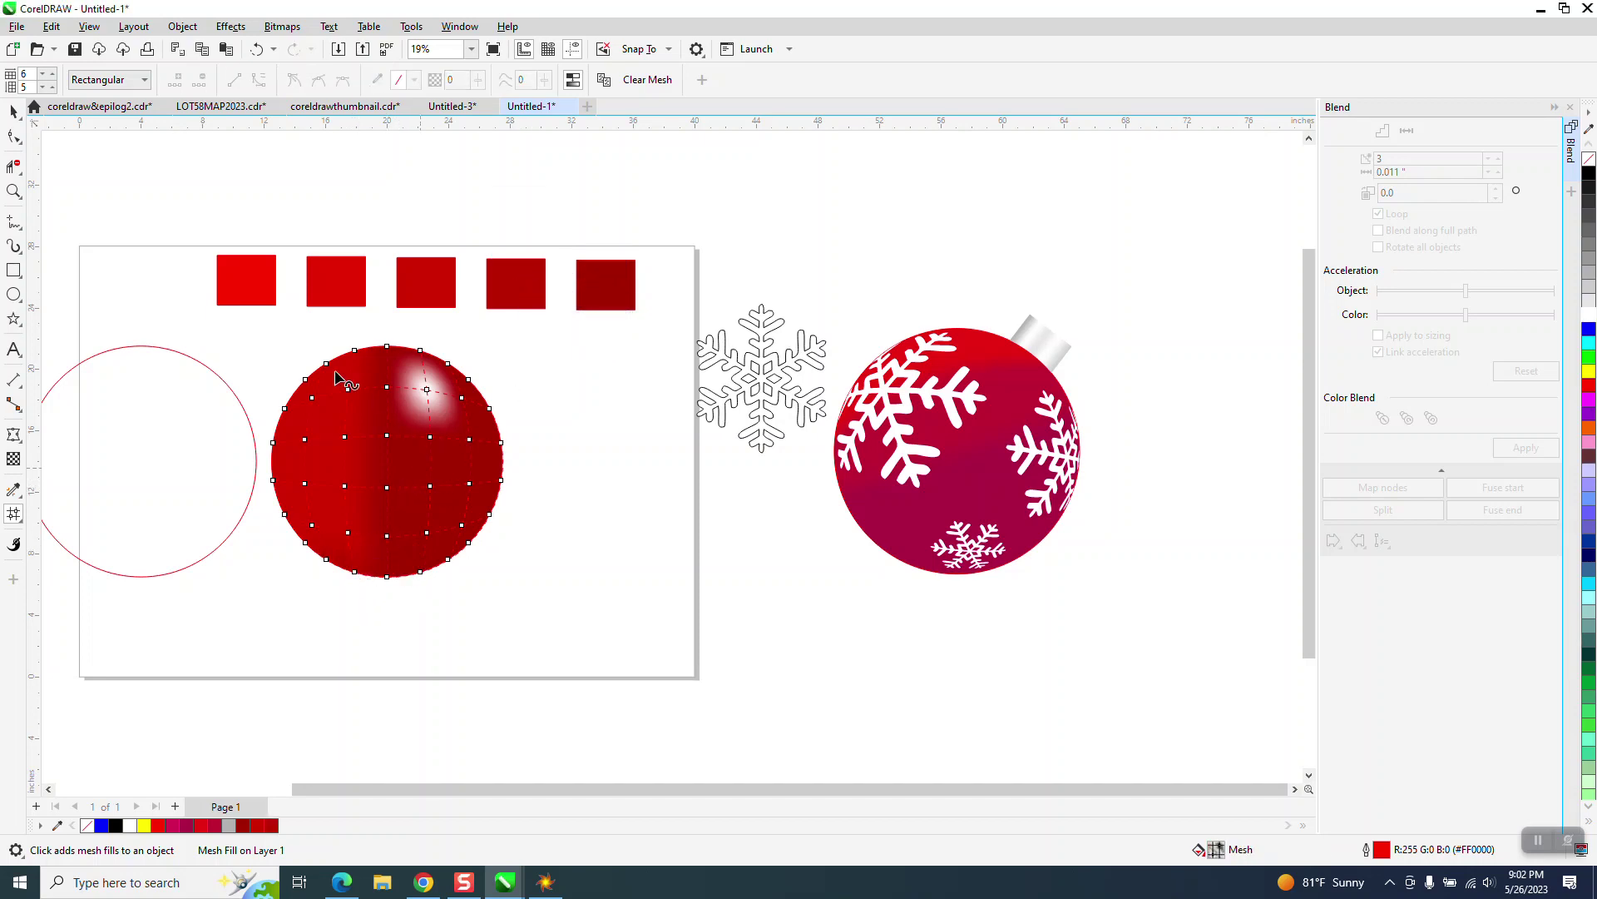
- Move the outlined snowflake onto the mesh-filled circle's lower-right edge and send the circle to the back of the page
click(12, 113)
drag(761, 376, 629, 522)
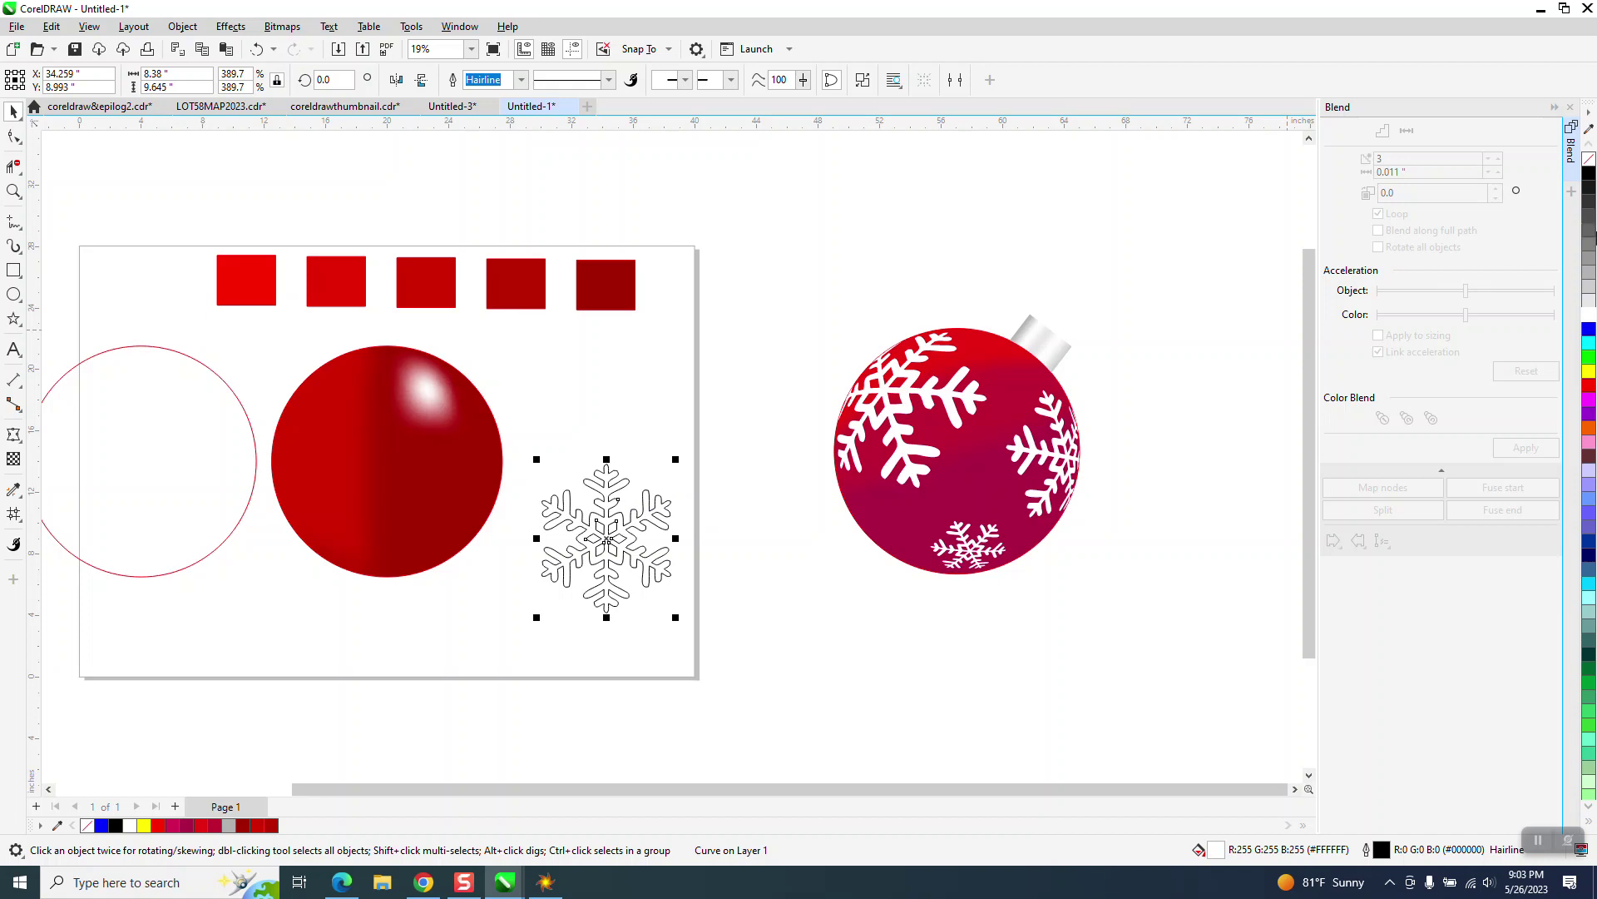
drag(633, 523, 507, 495)
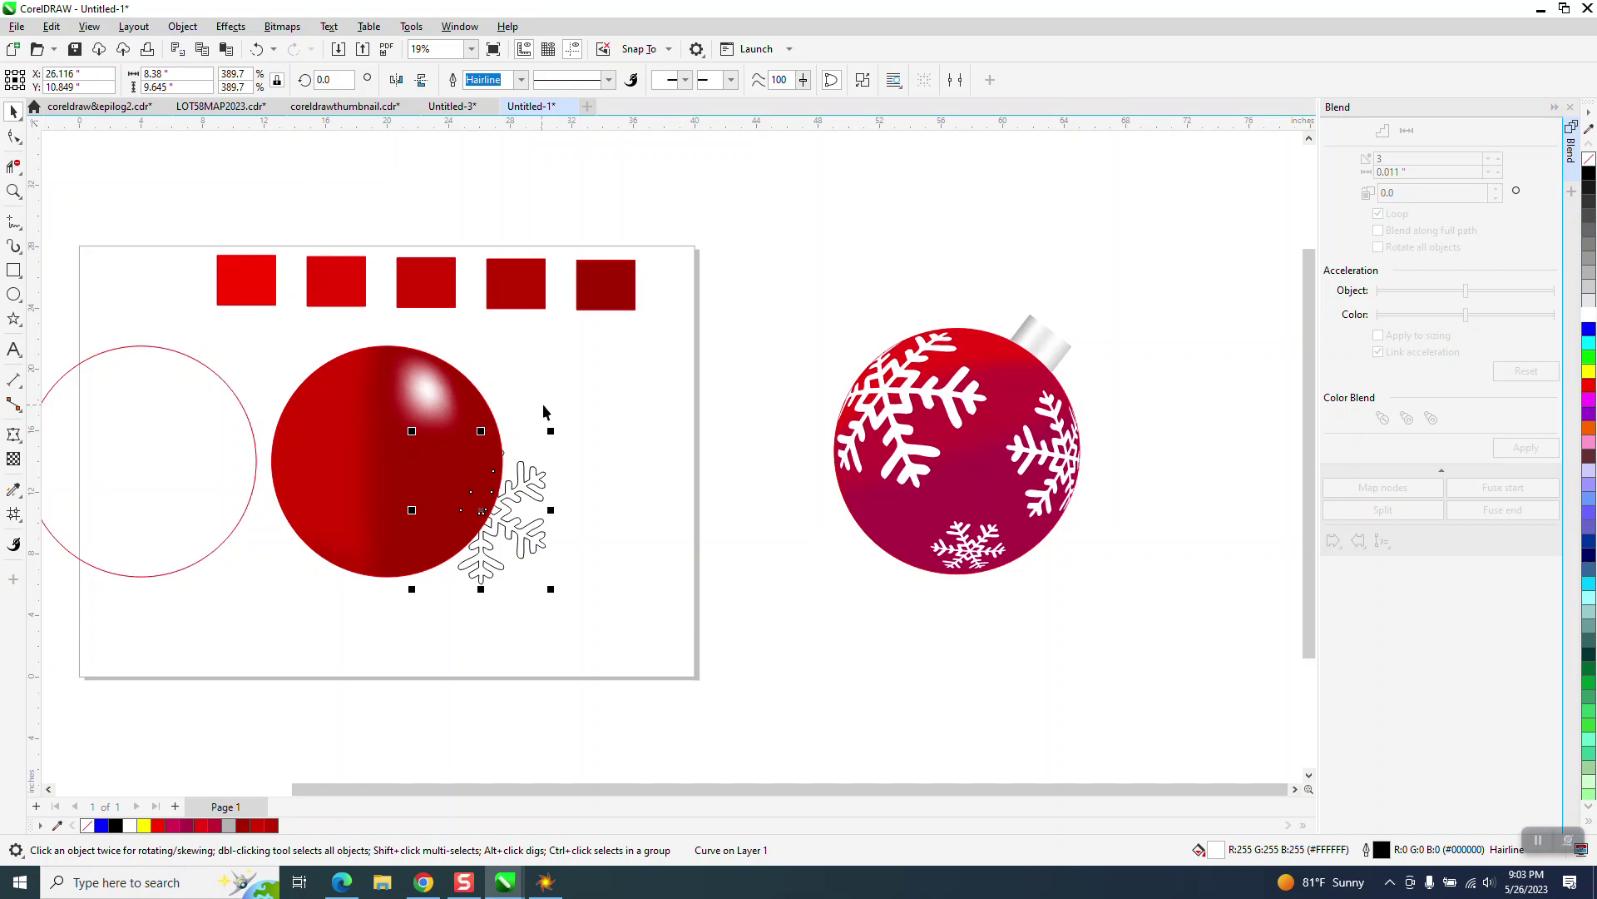
click(484, 401)
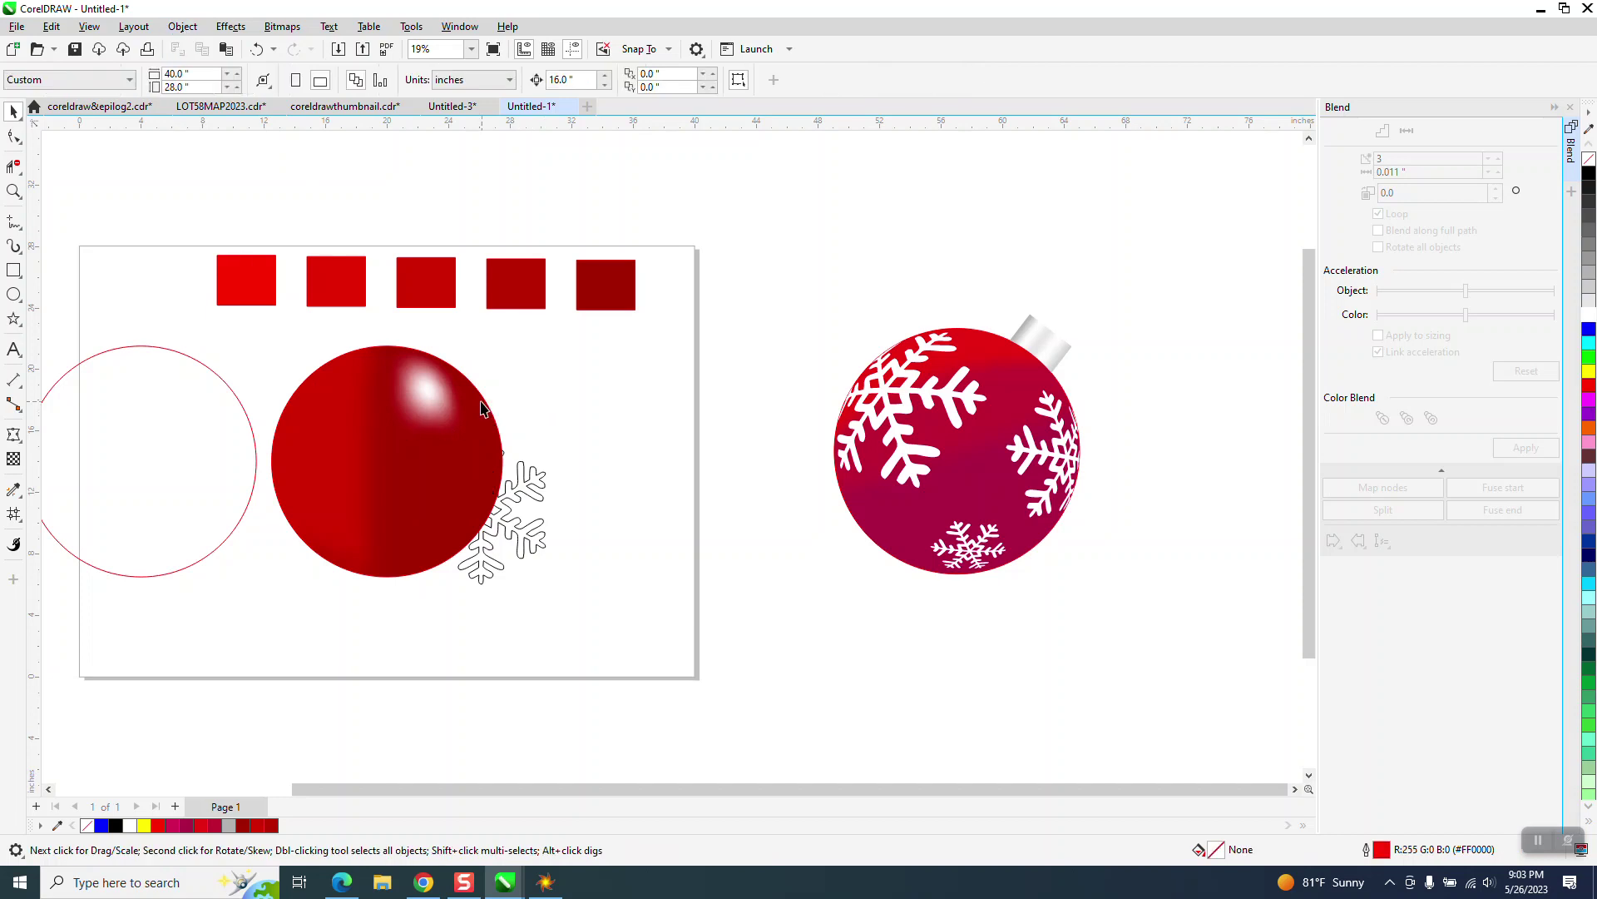
click(184, 26)
mouse_move(229, 291)
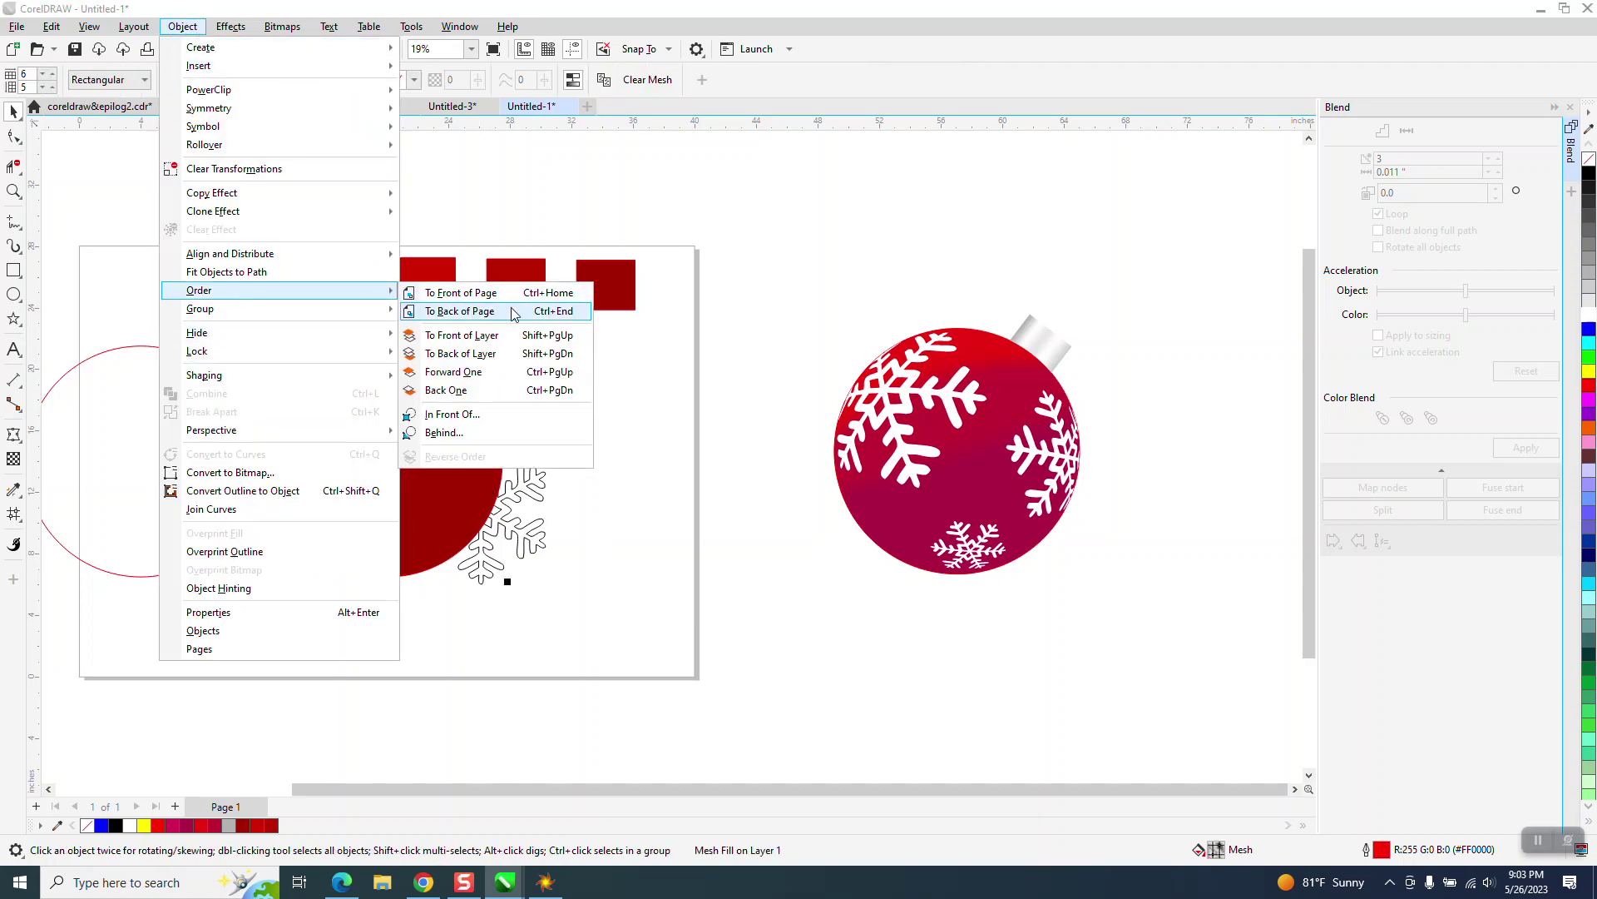
click(525, 310)
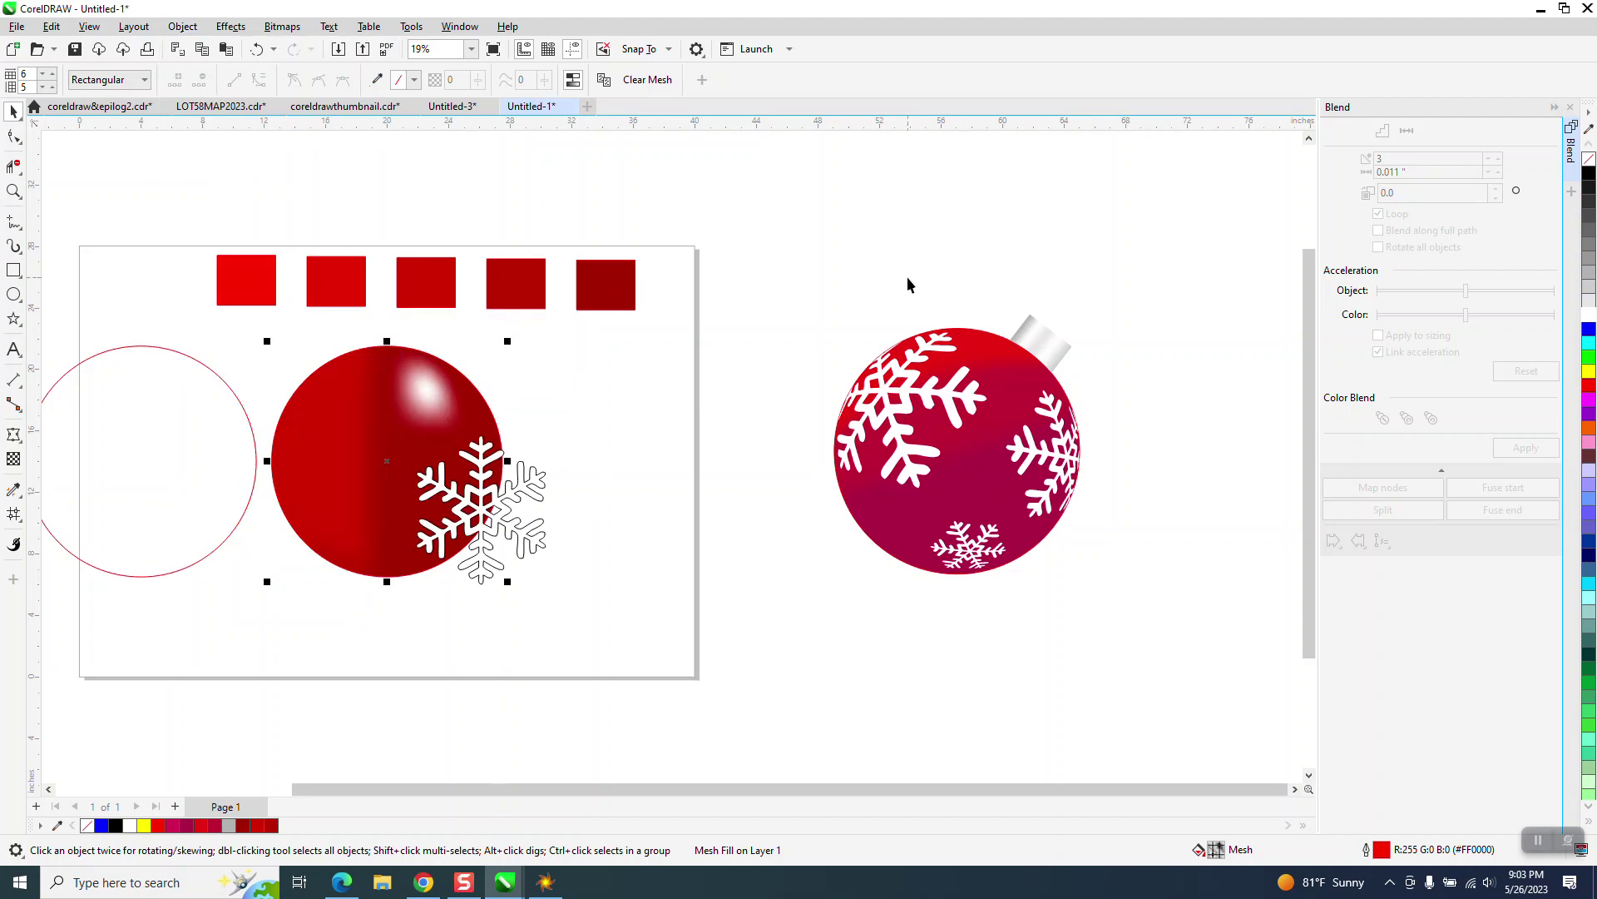
- Place the snowflake on the circle's upper left, with a copy at the right edge and a smaller copy about 3.1 in wide at the lower left
drag(513, 490, 356, 417)
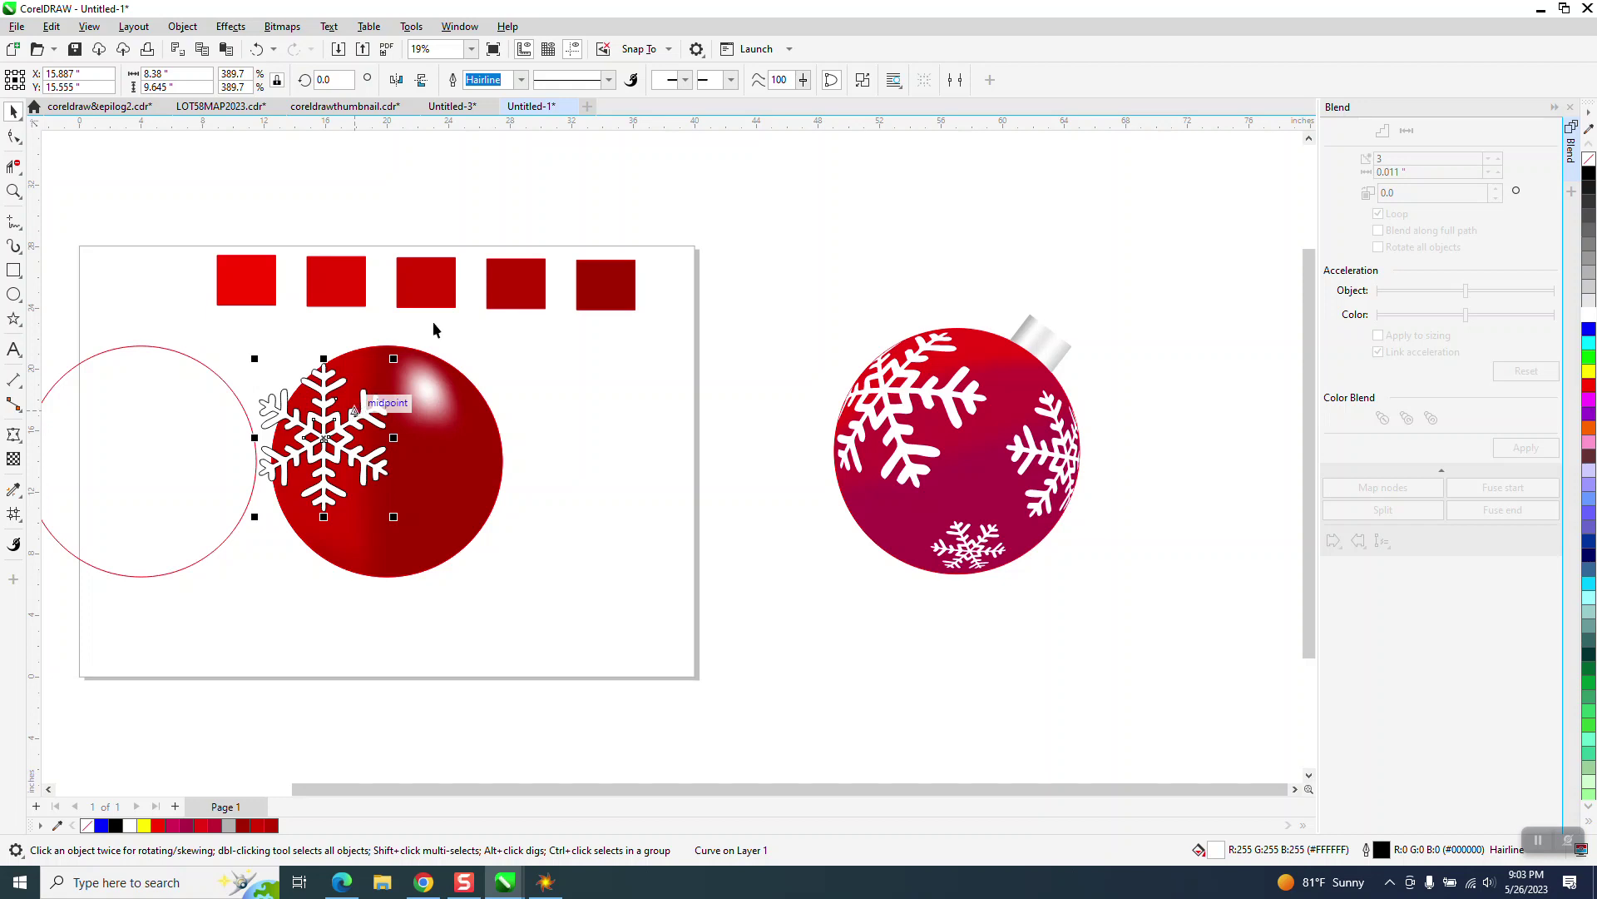
drag(350, 462, 489, 507)
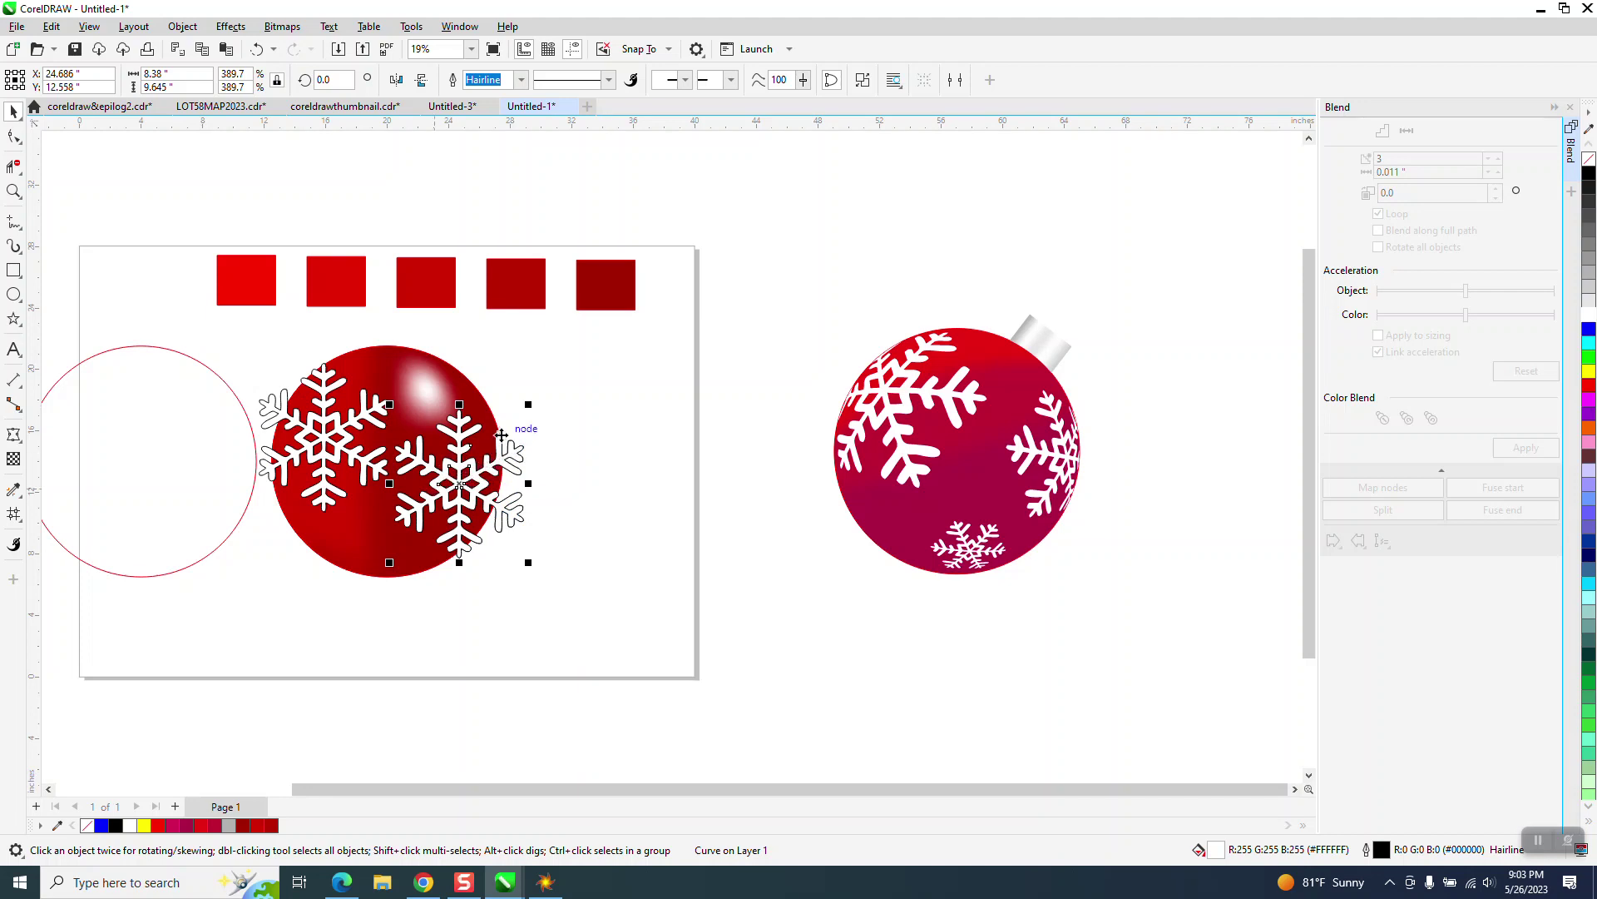
drag(528, 405, 333, 568)
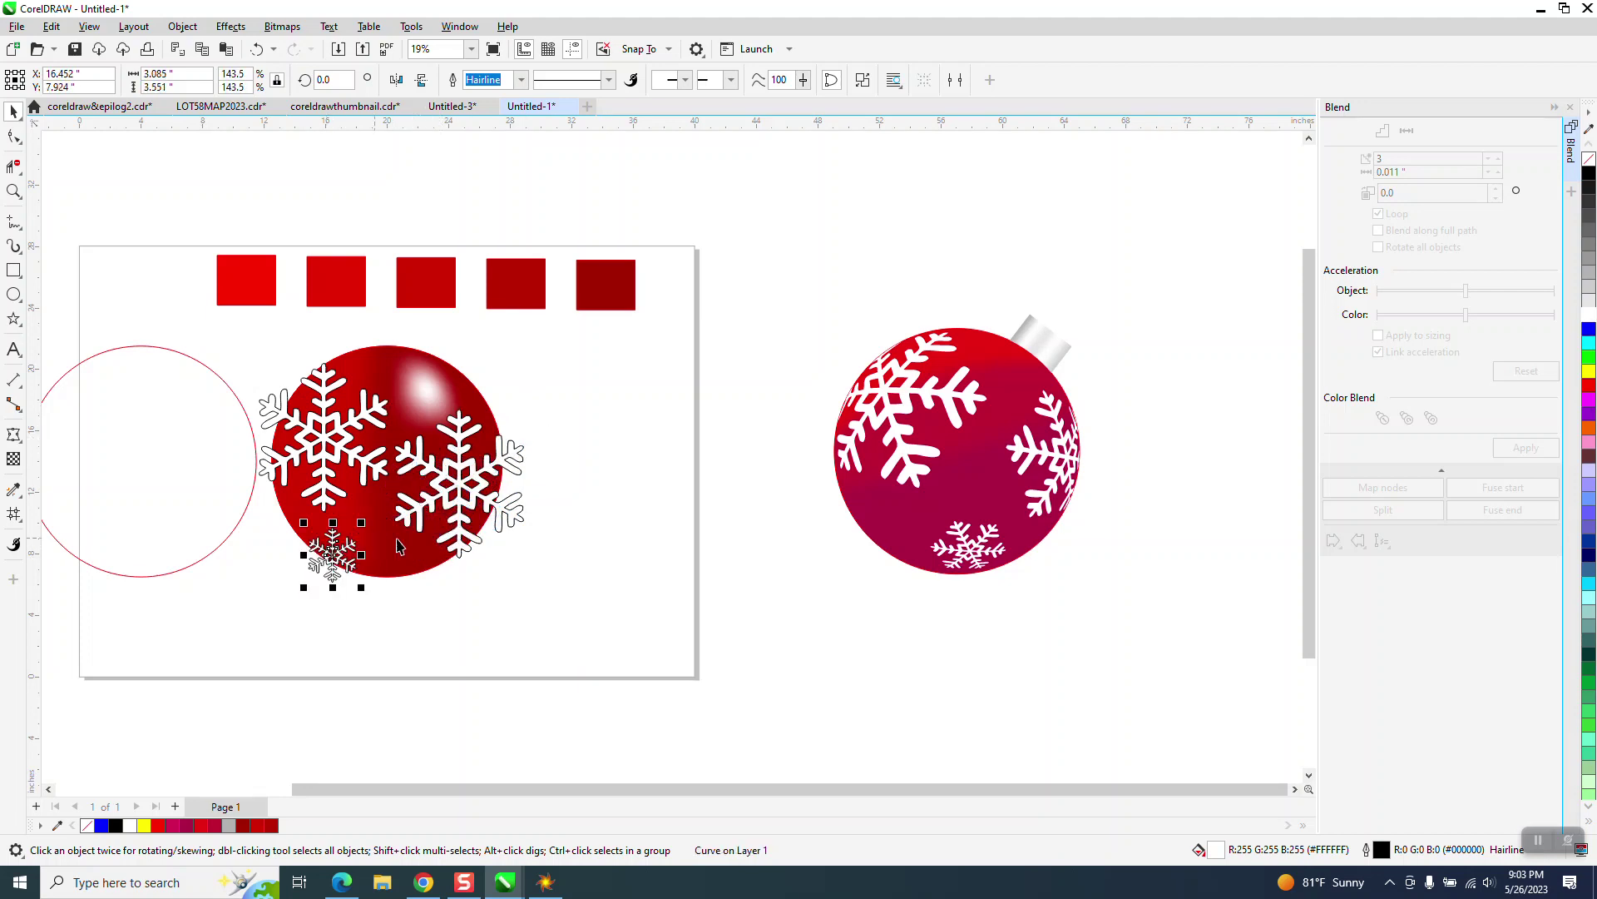
- Draw a rectangle about 42.4 by 19.5 in around both circles and the snowflakes, and fill it yellow
scroll(556, 506, down, 1)
click(379, 454)
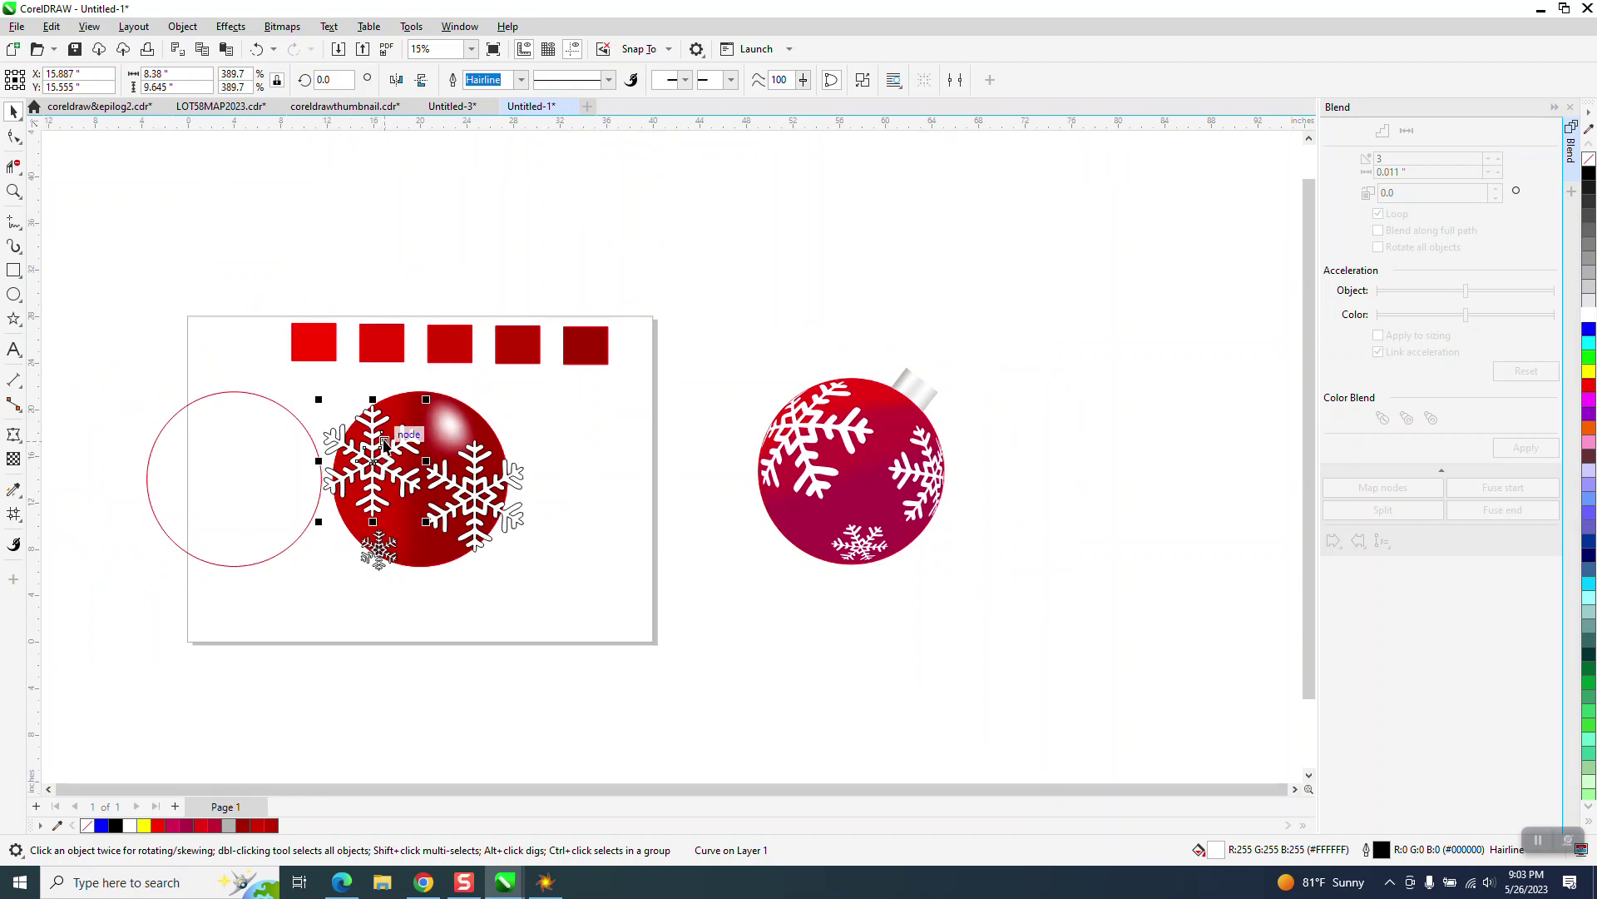
click(14, 190)
drag(103, 354, 811, 634)
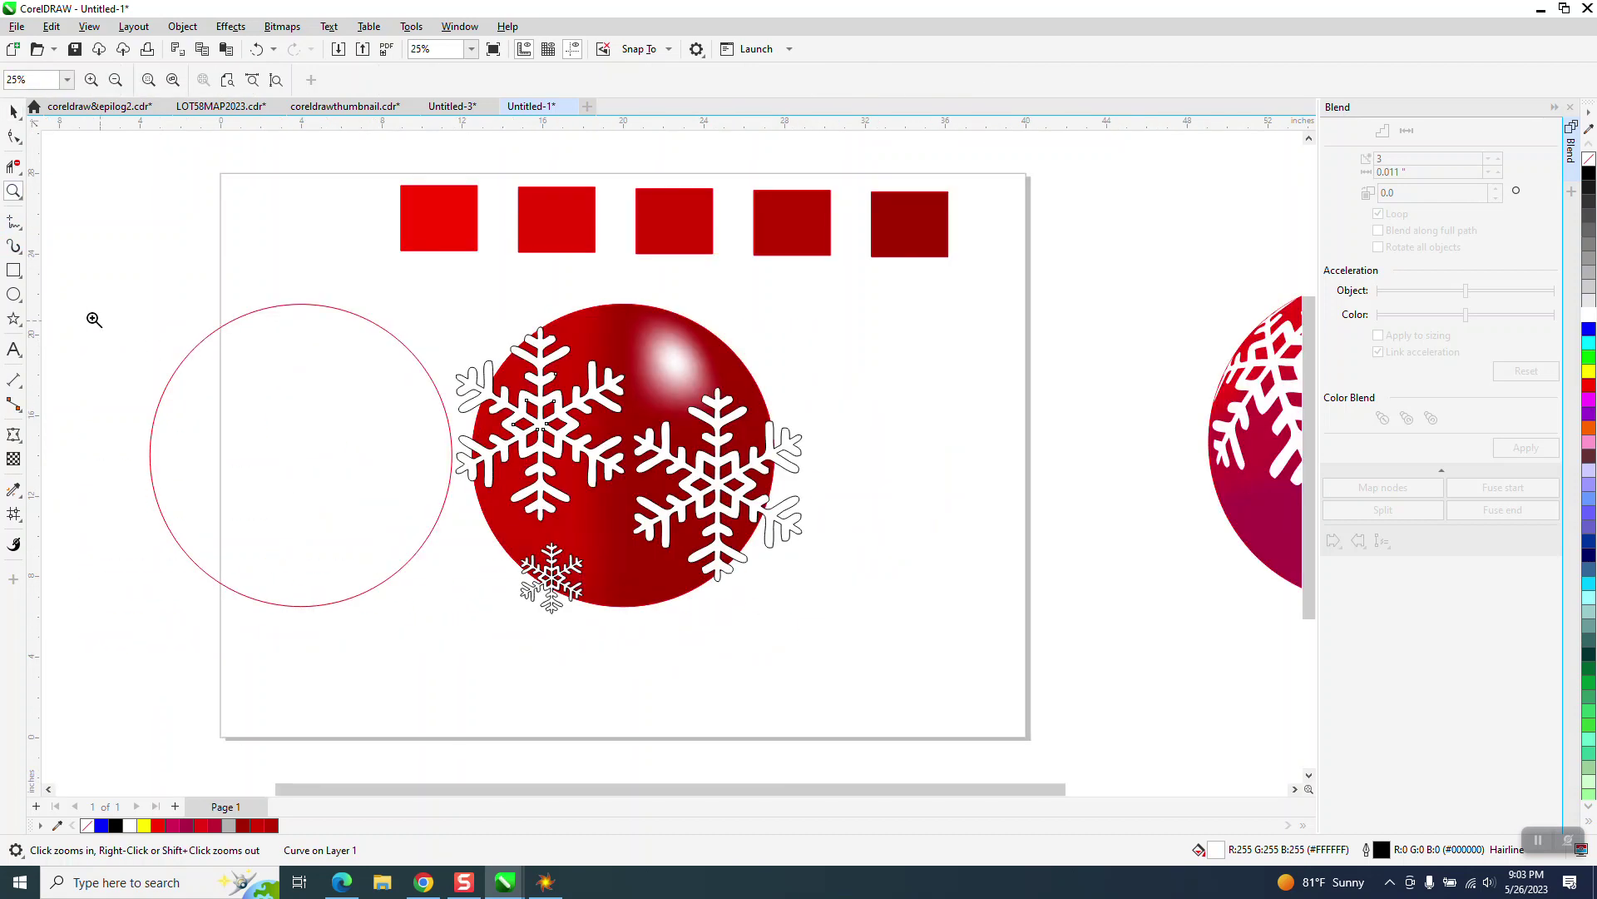
click(14, 270)
drag(113, 252, 969, 646)
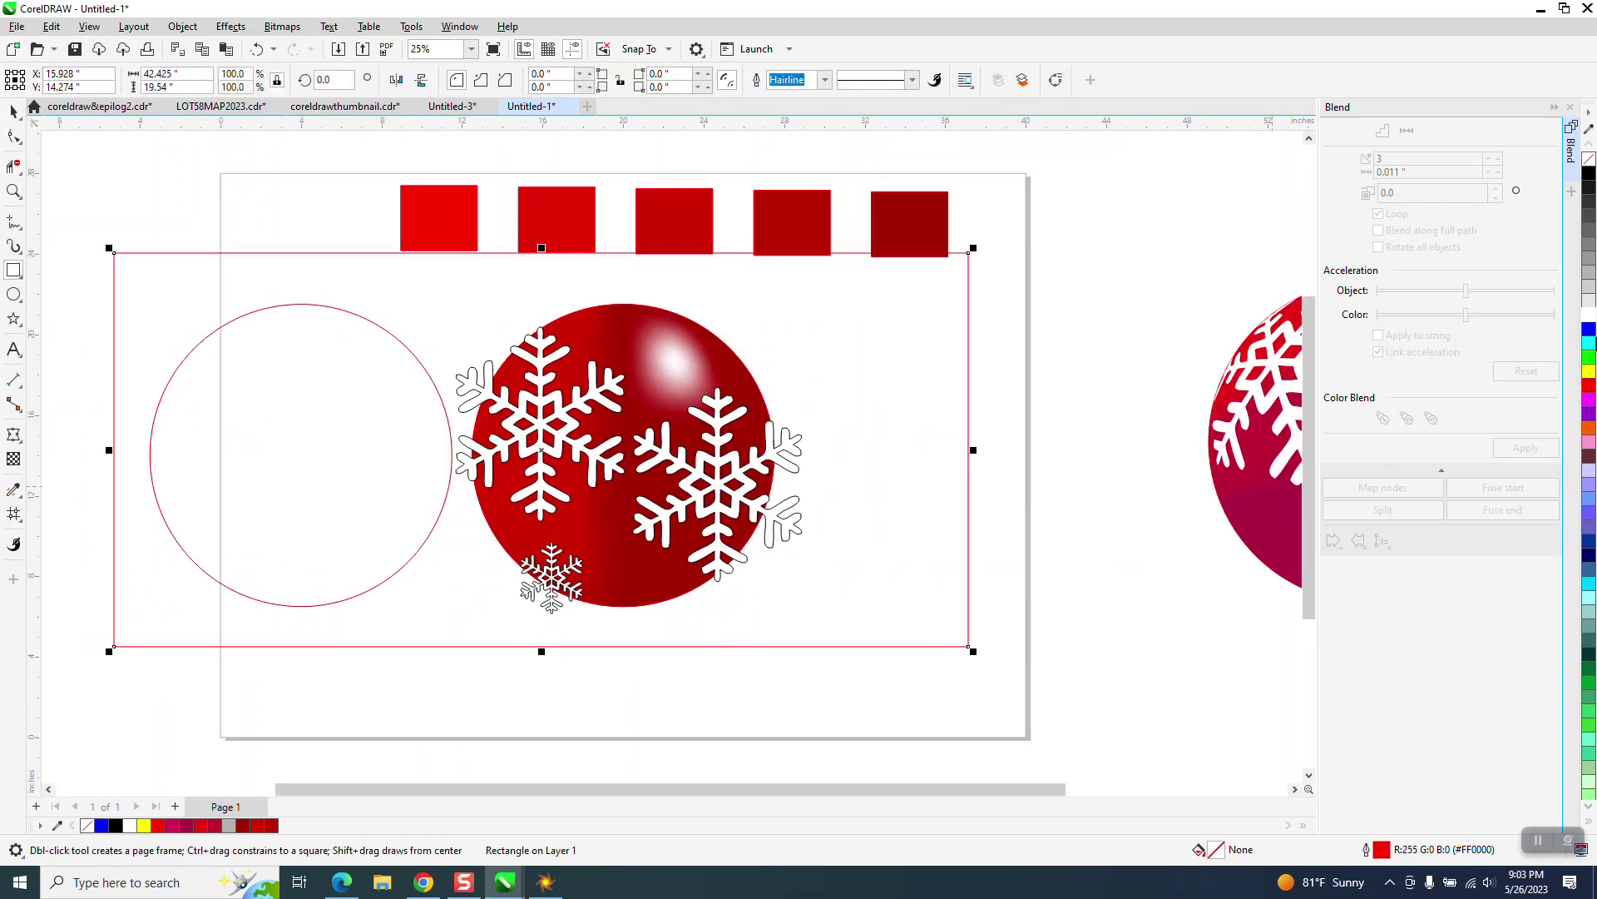
click(1590, 372)
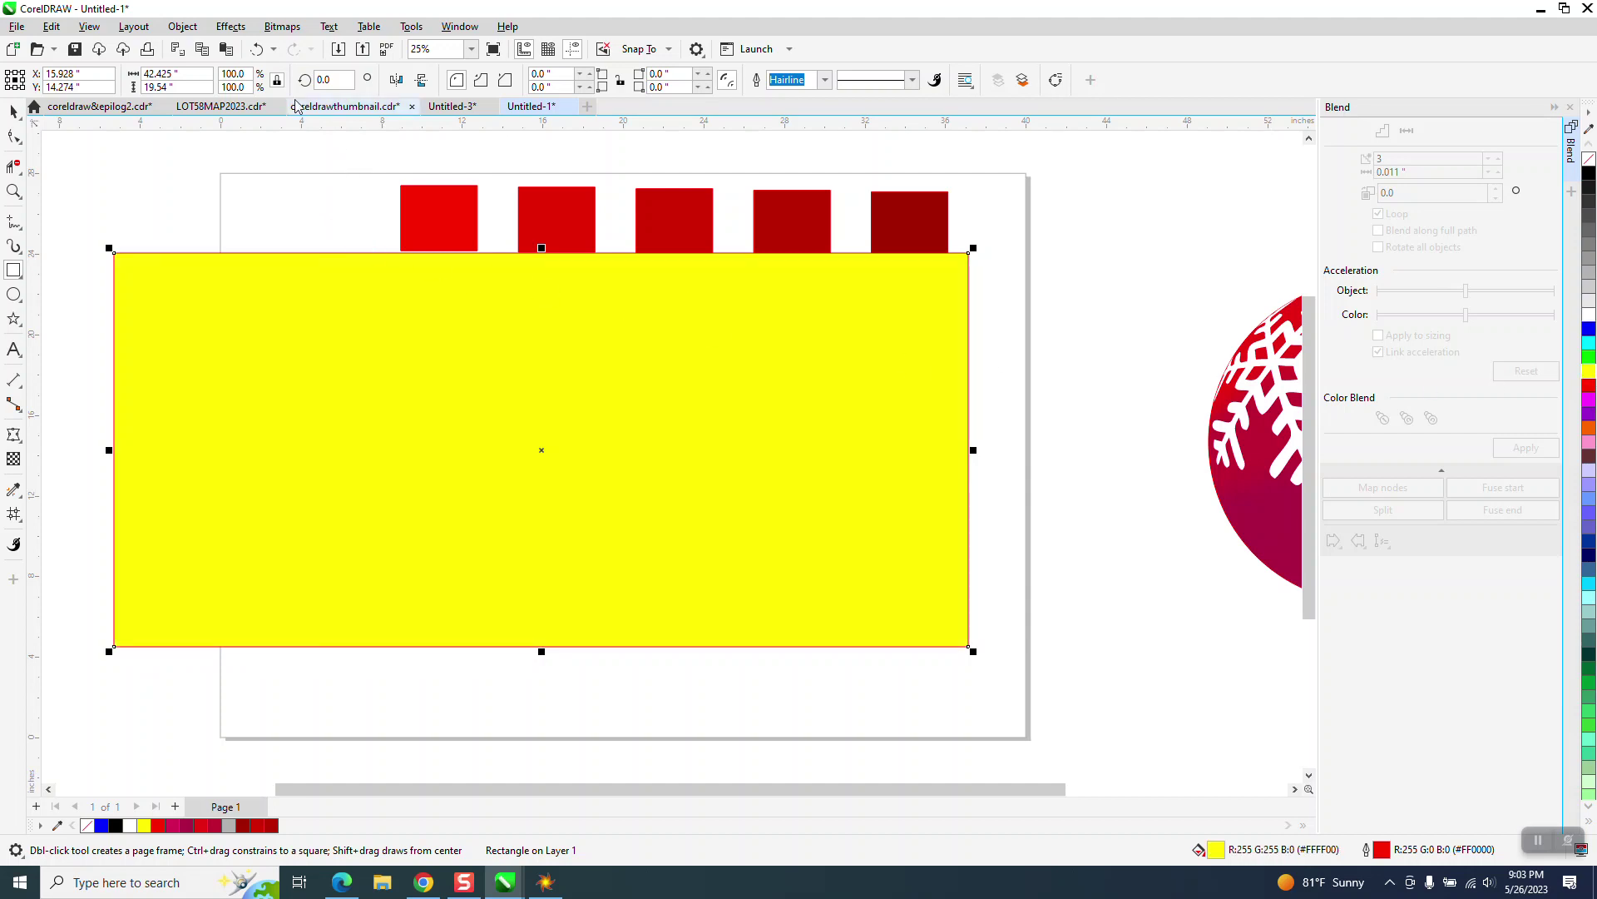
- Send the yellow rectangle to the back of the page
click(182, 26)
mouse_move(208, 312)
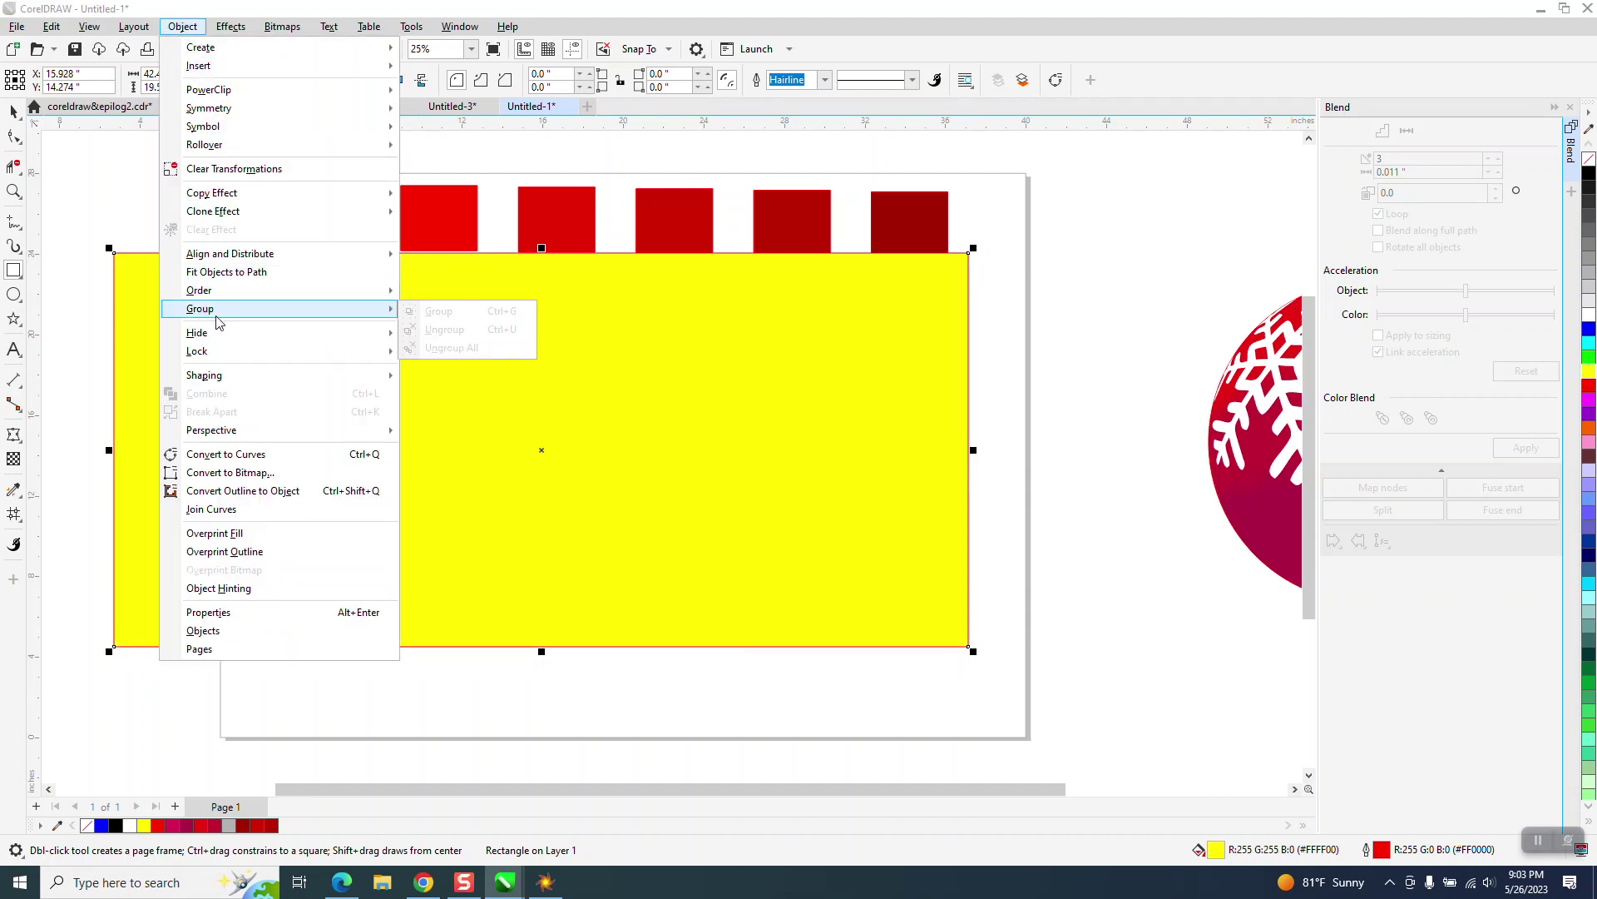
mouse_move(268, 290)
click(479, 312)
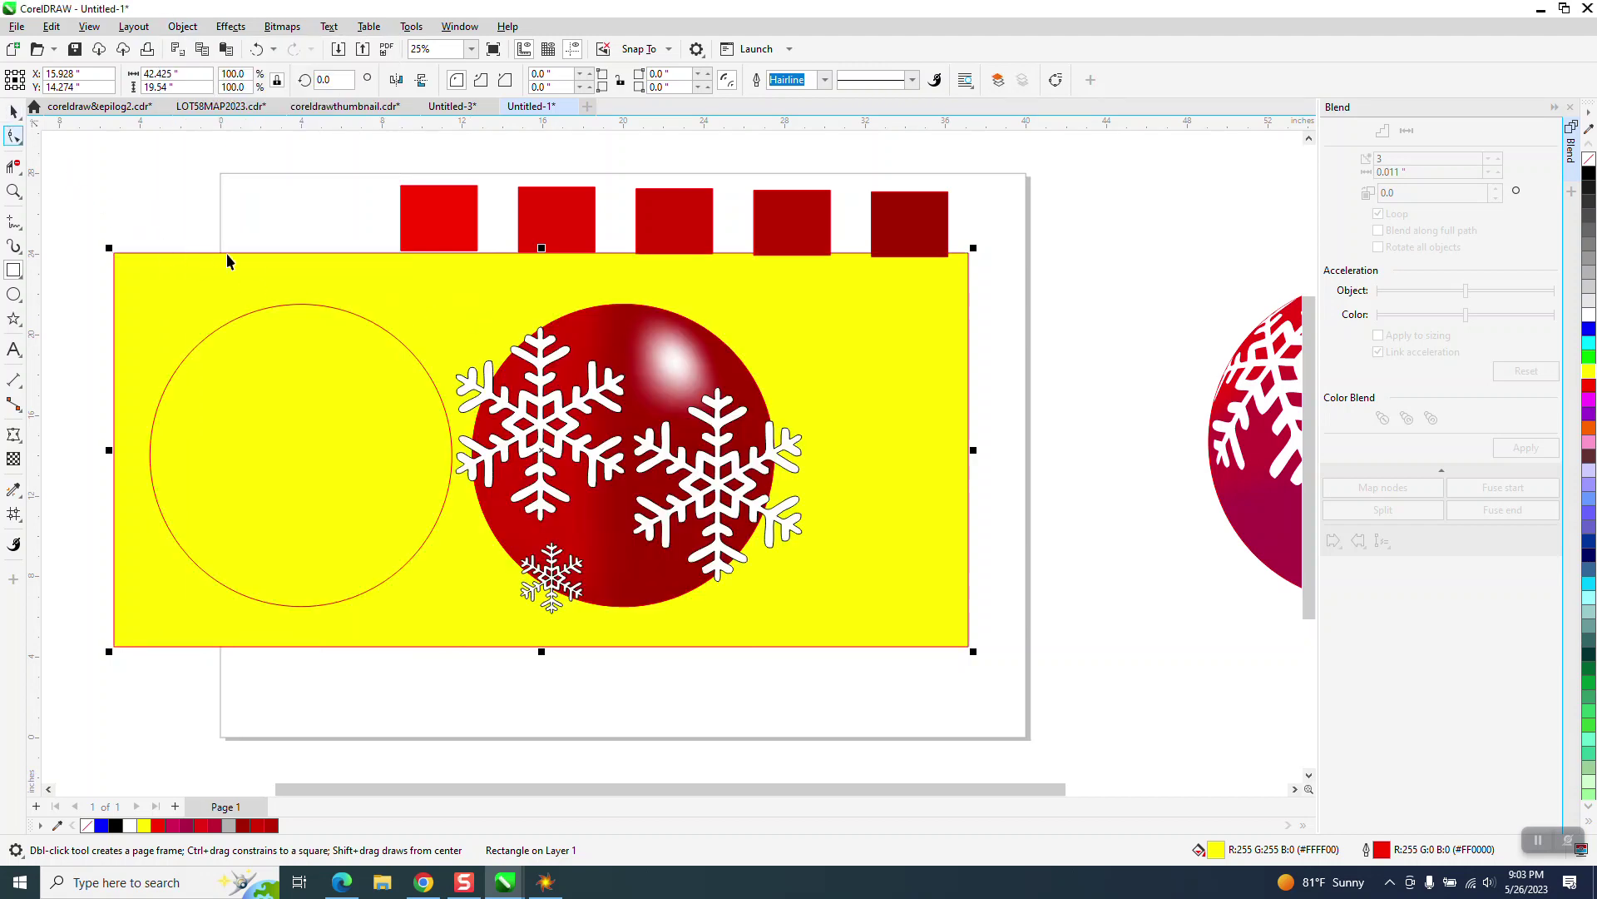
- Move the three snowflakes 16 in left from the mesh-filled ball onto the empty circle outline
key(space)
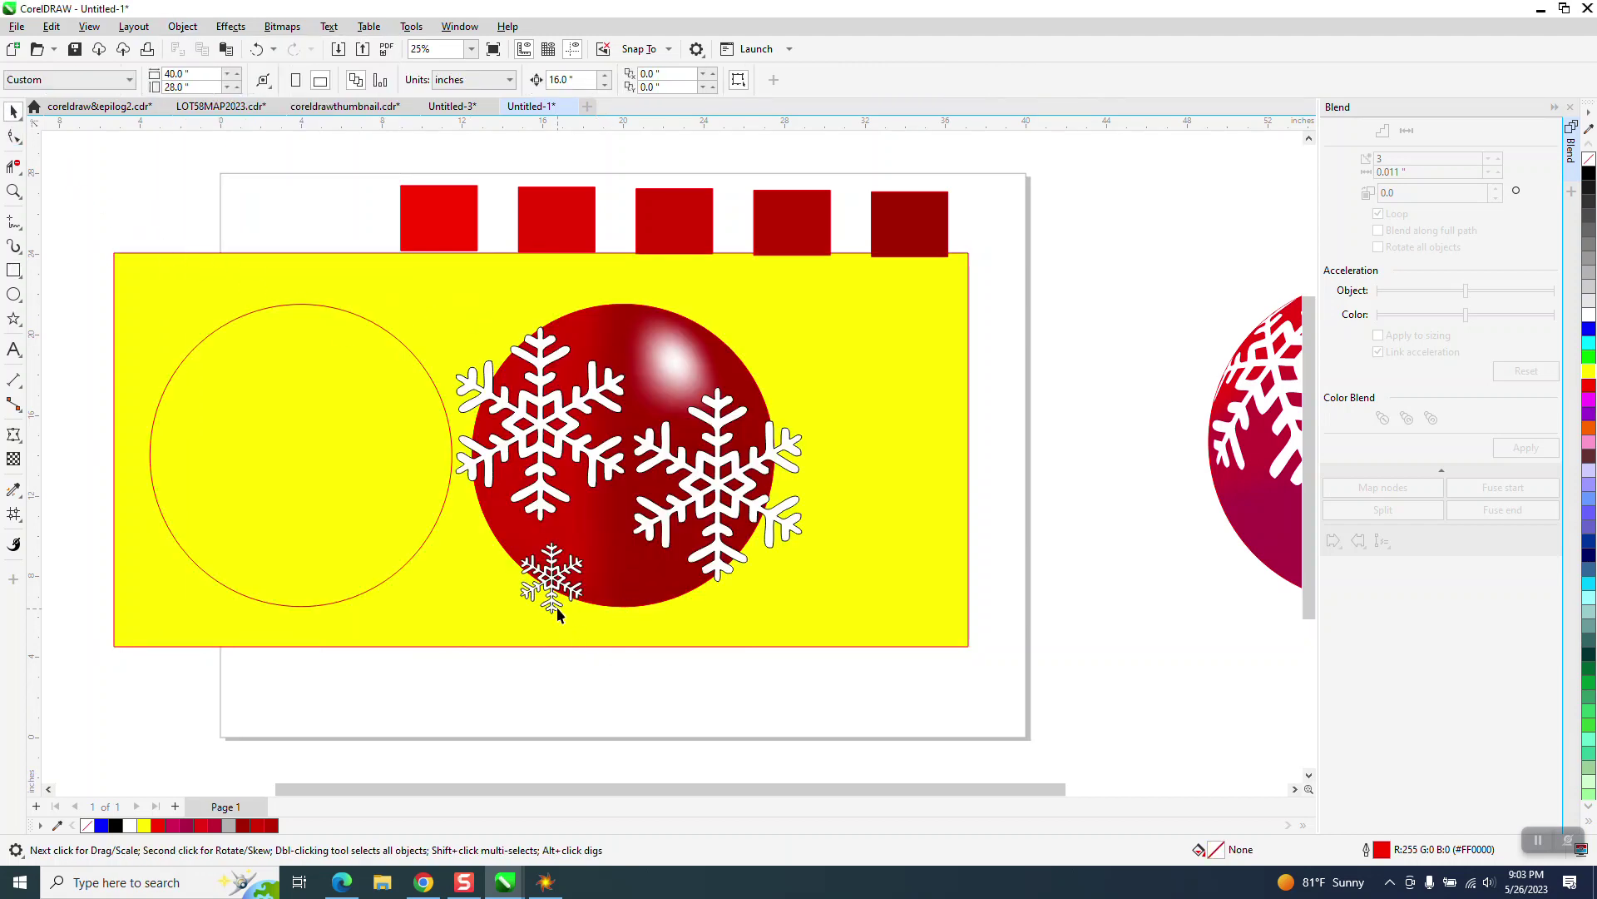
click(556, 604)
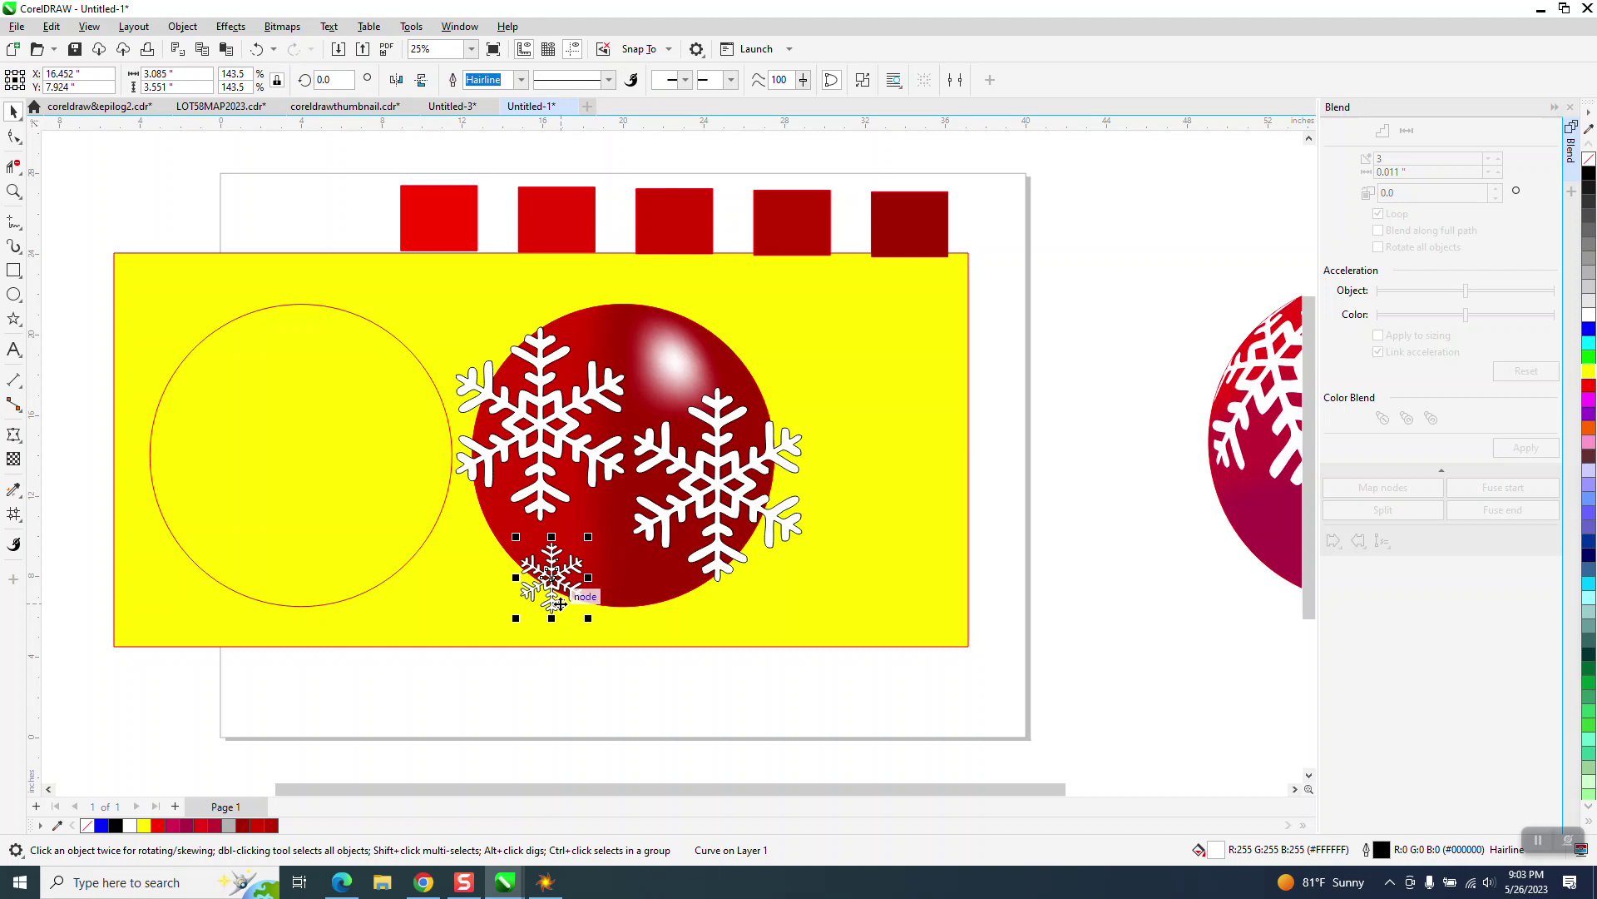
drag(559, 604, 238, 604)
click(564, 405)
key(ctrl+r)
click(737, 490)
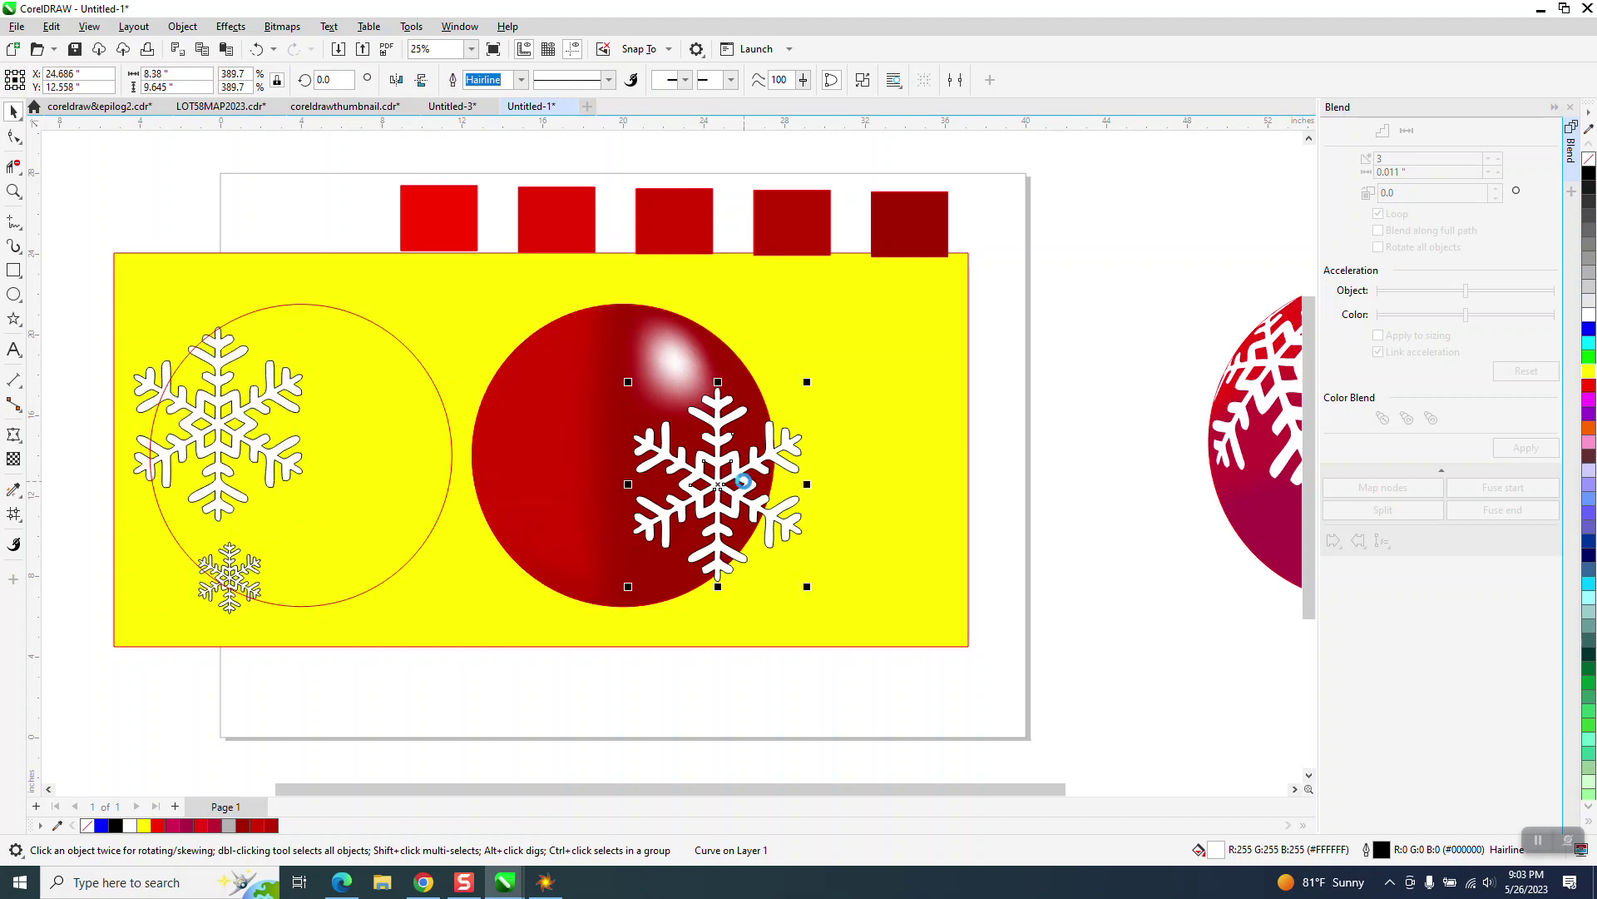
key(ctrl+r)
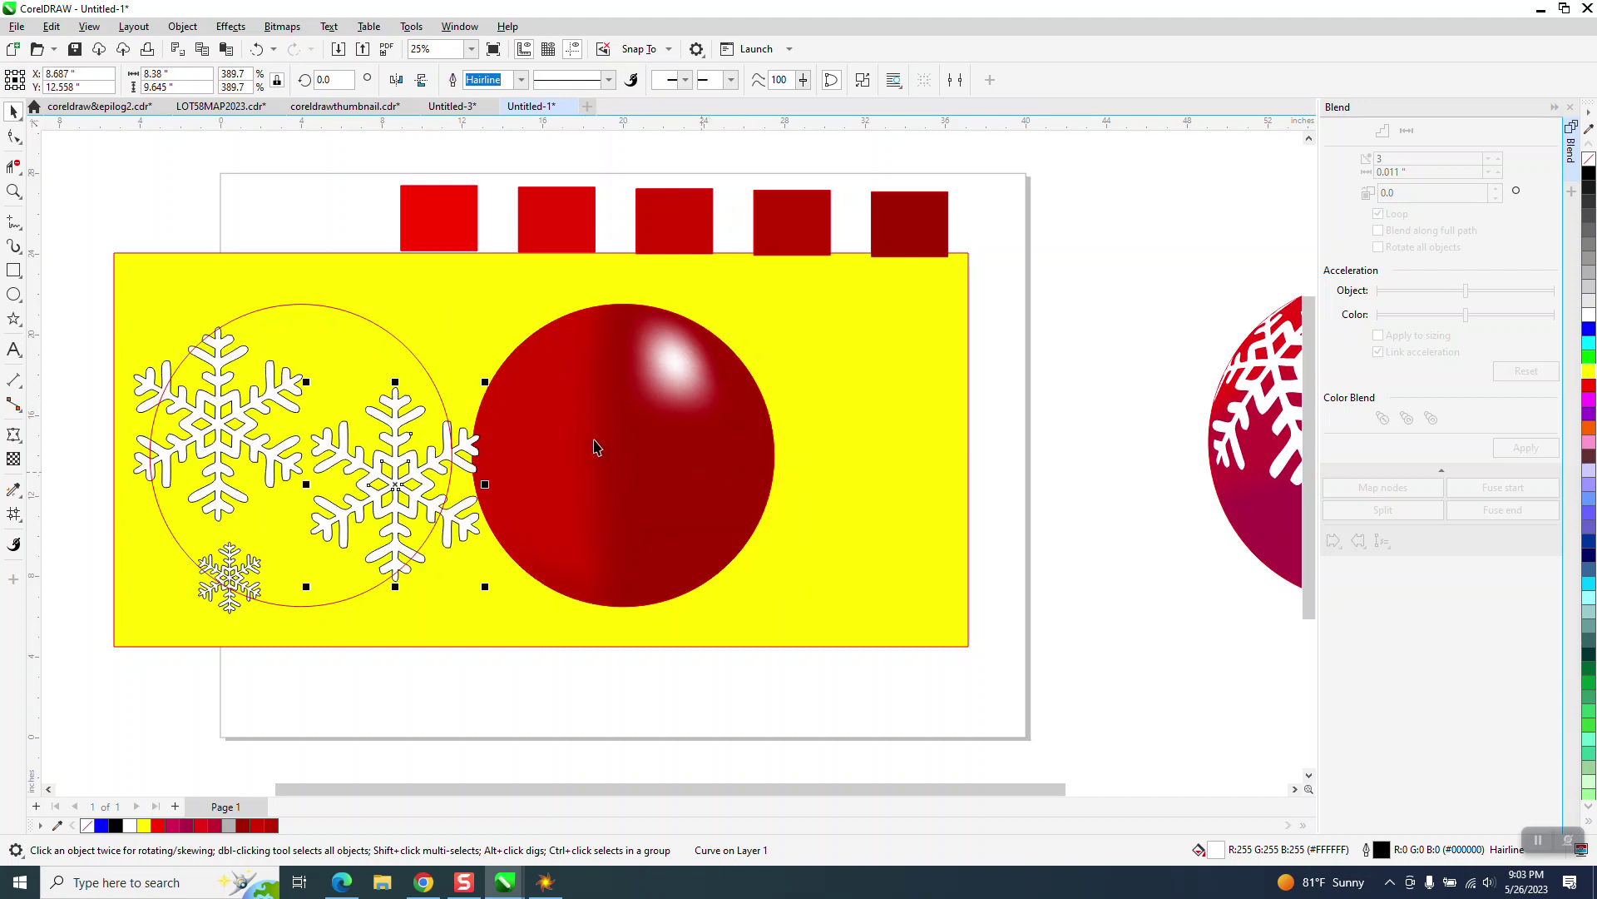
- Apply a Fish Eye lens at a rate of 100% to the circle outline over the snowflakes and freeze it
click(399, 342)
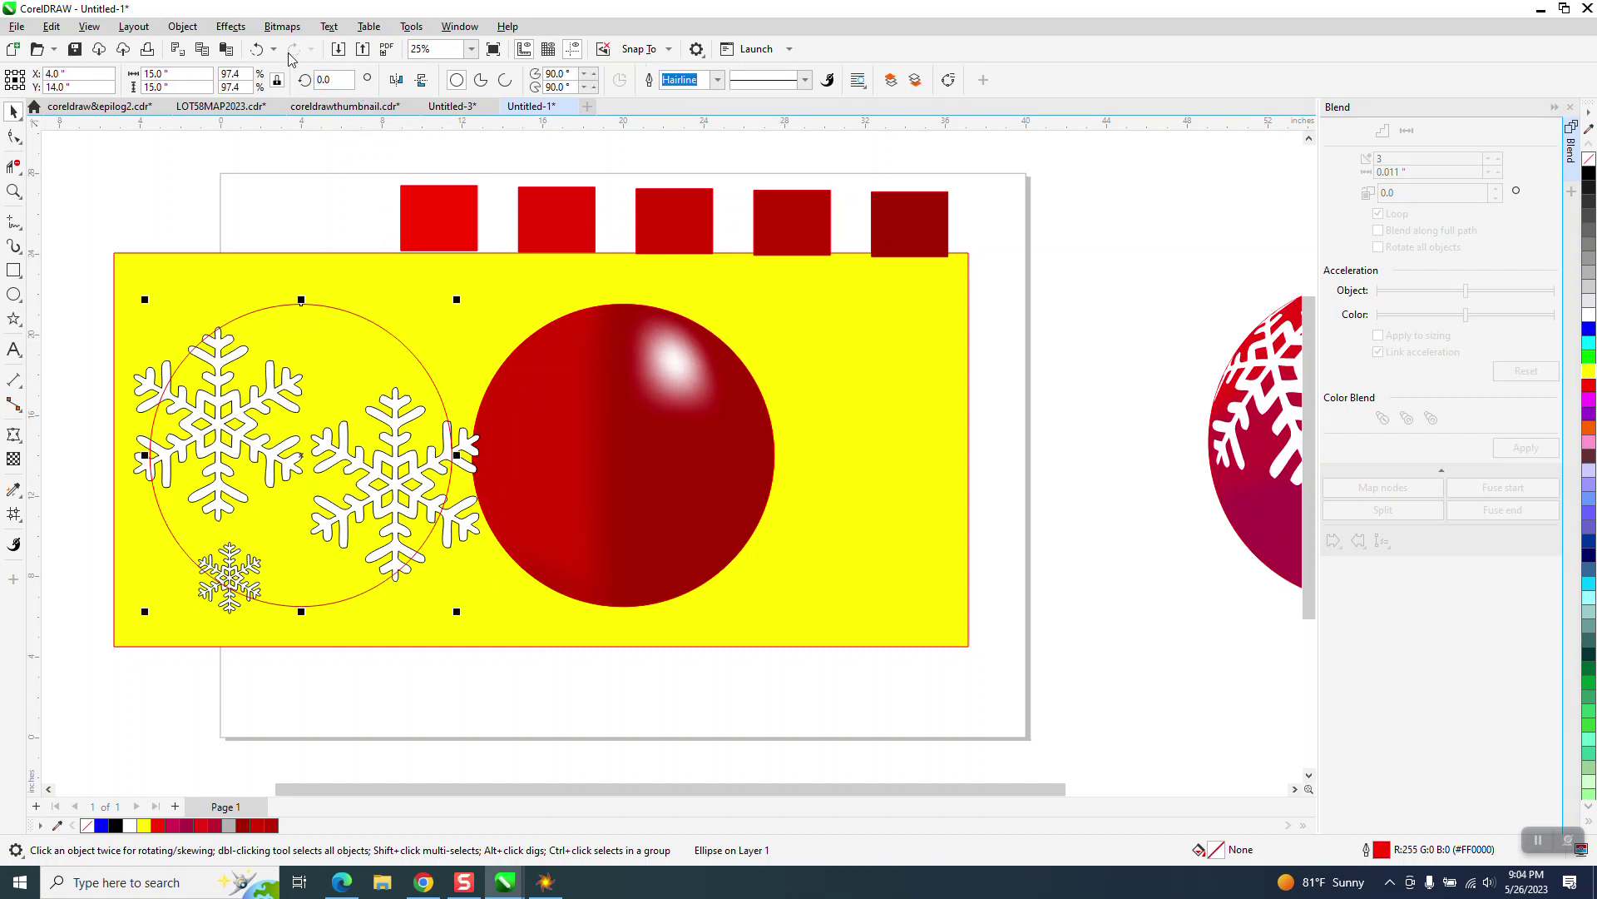
click(231, 26)
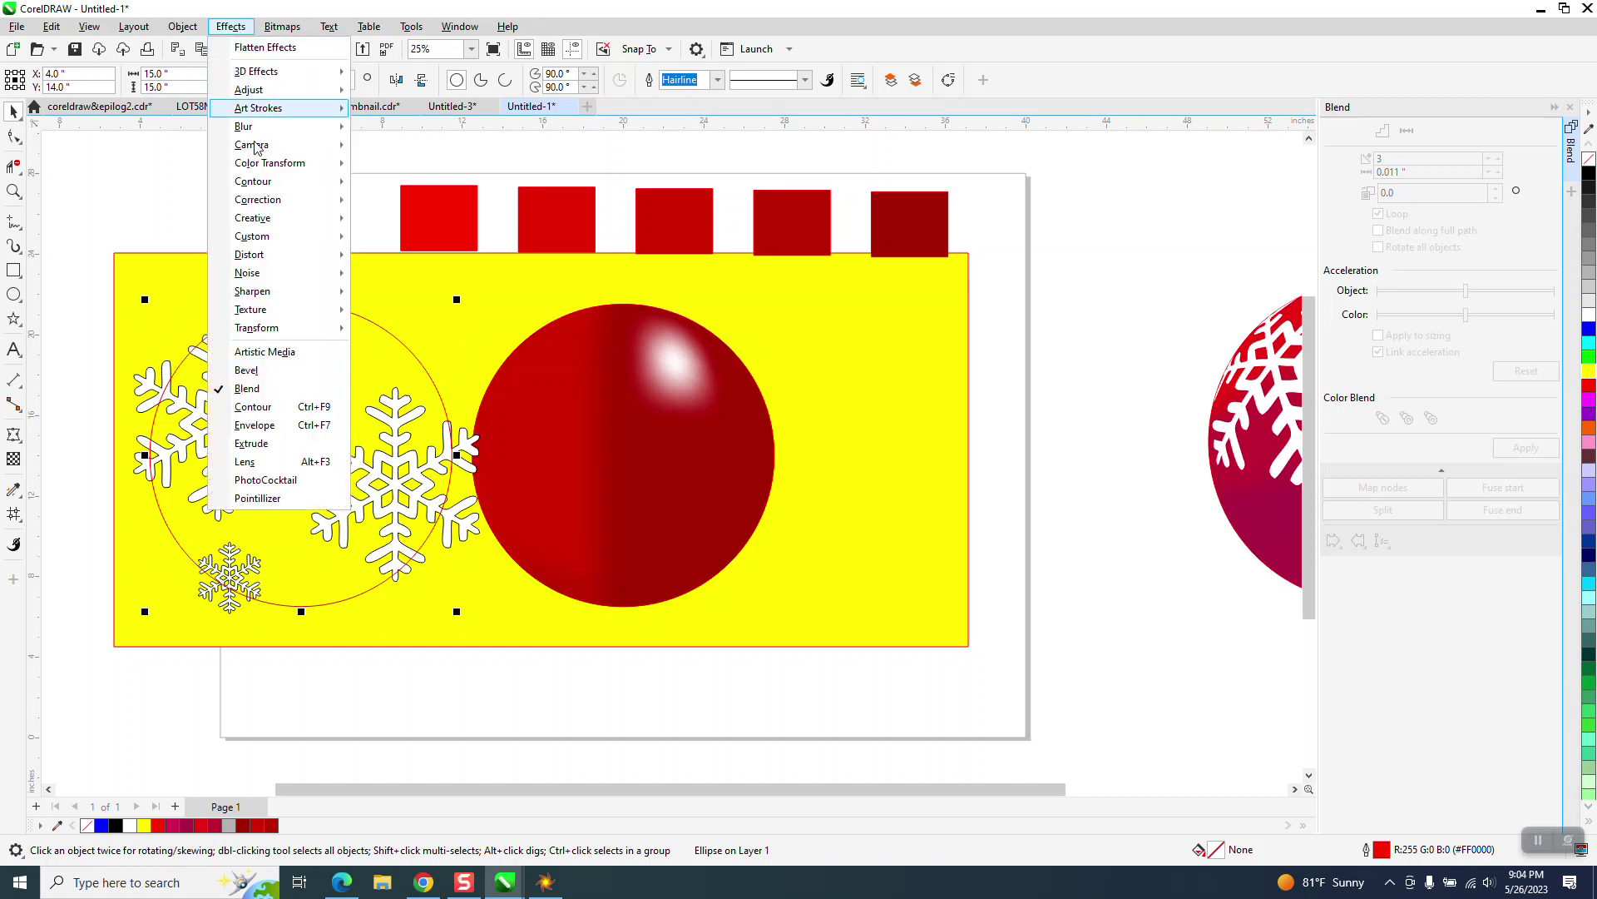
click(288, 461)
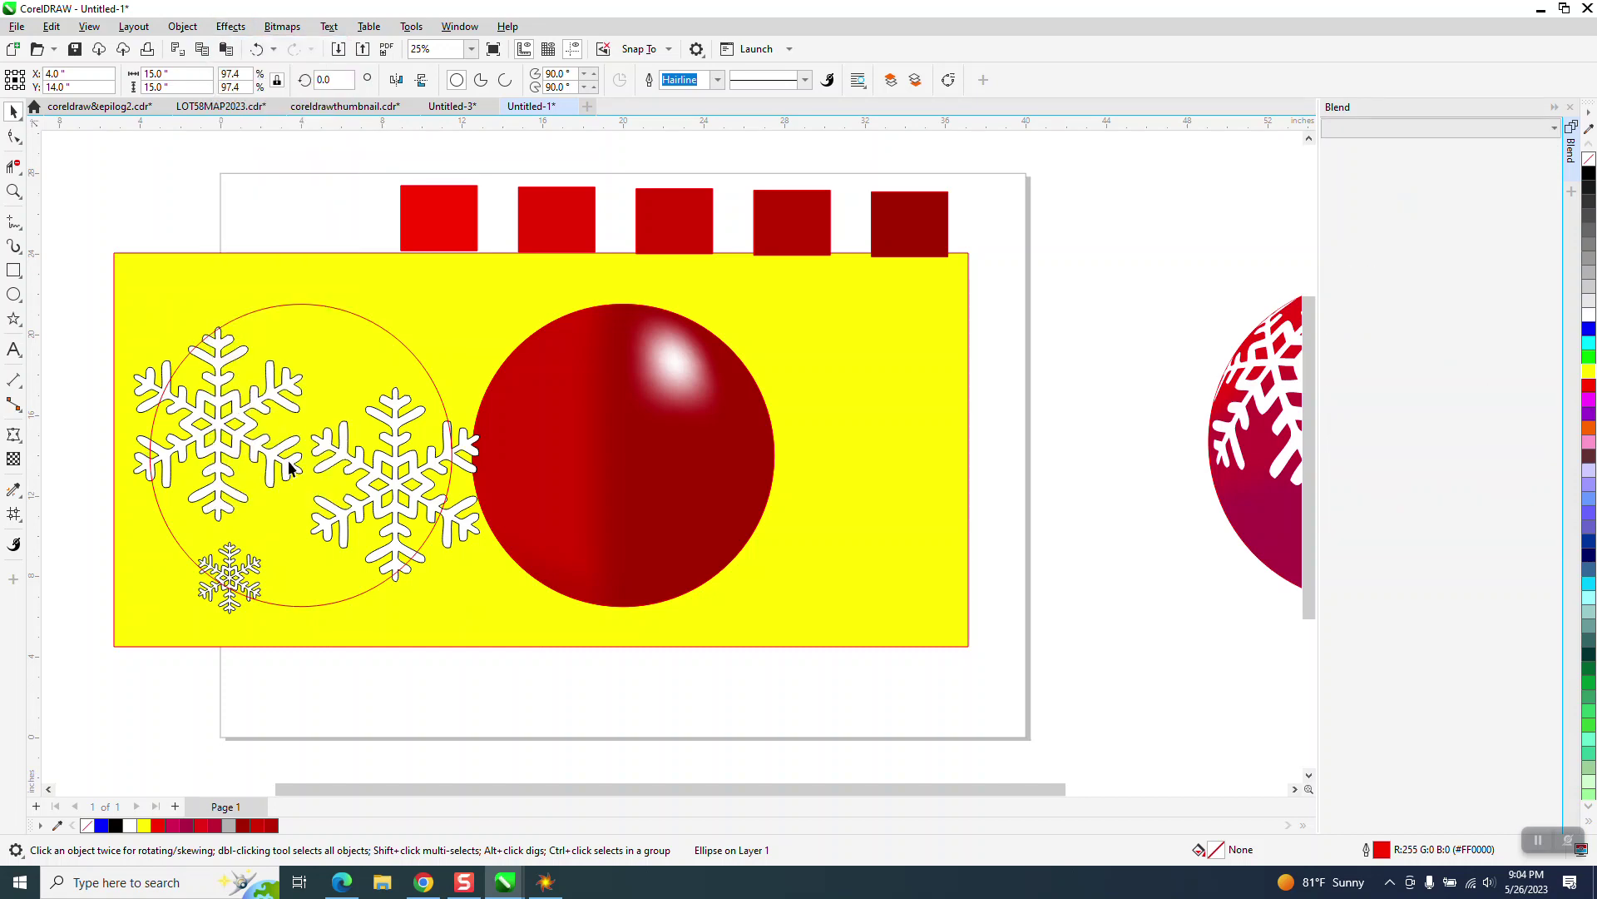
click(1554, 127)
click(1378, 233)
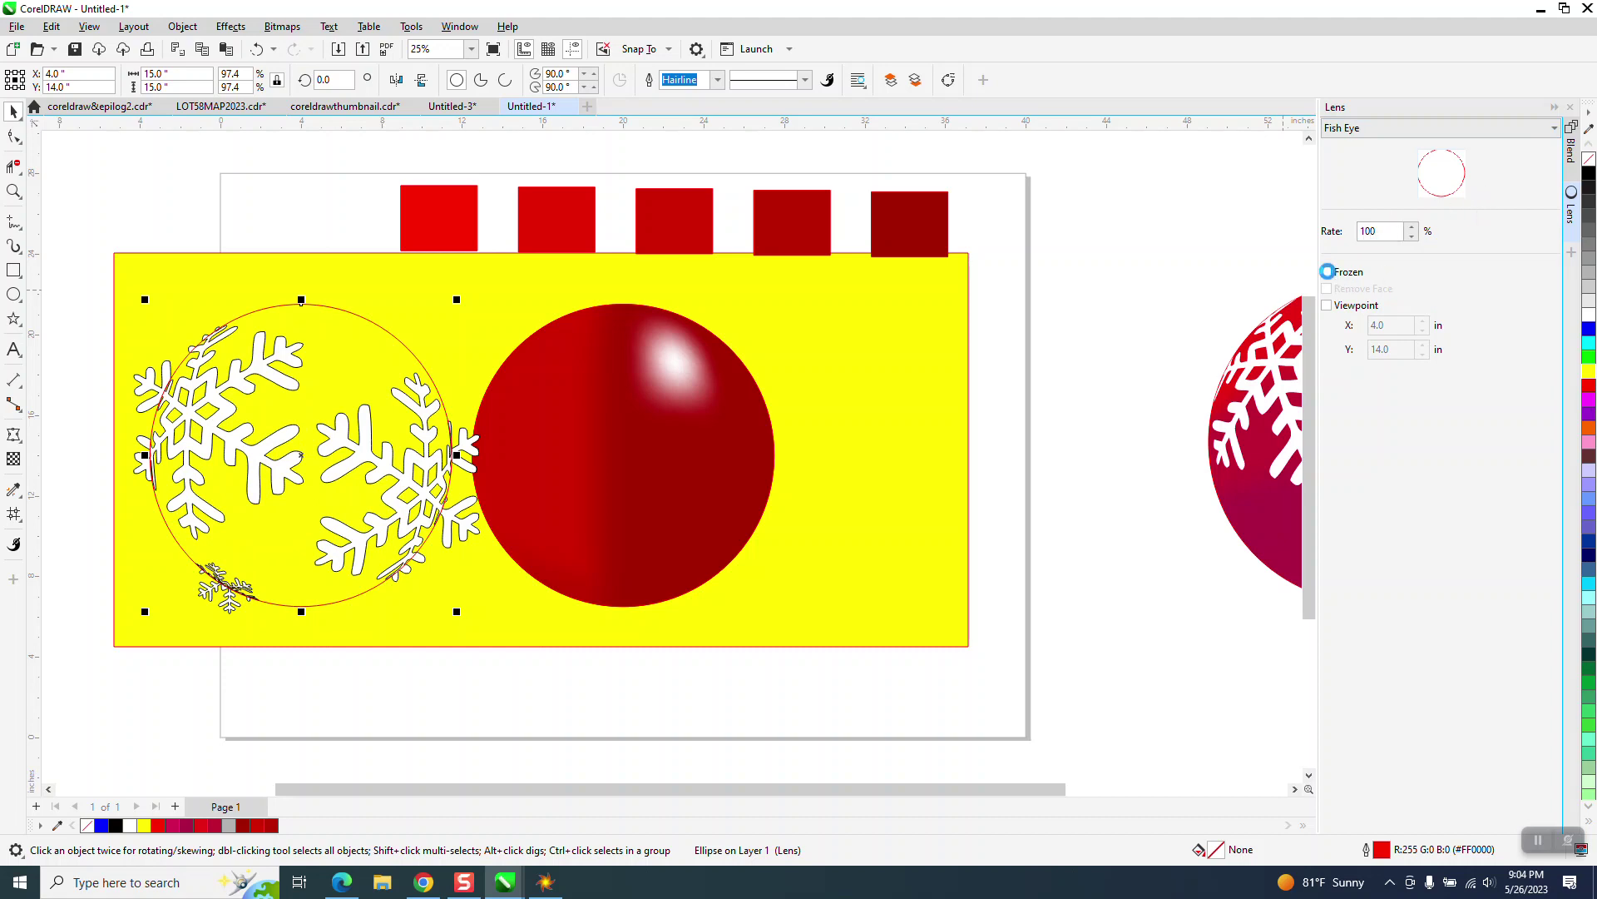
click(1327, 271)
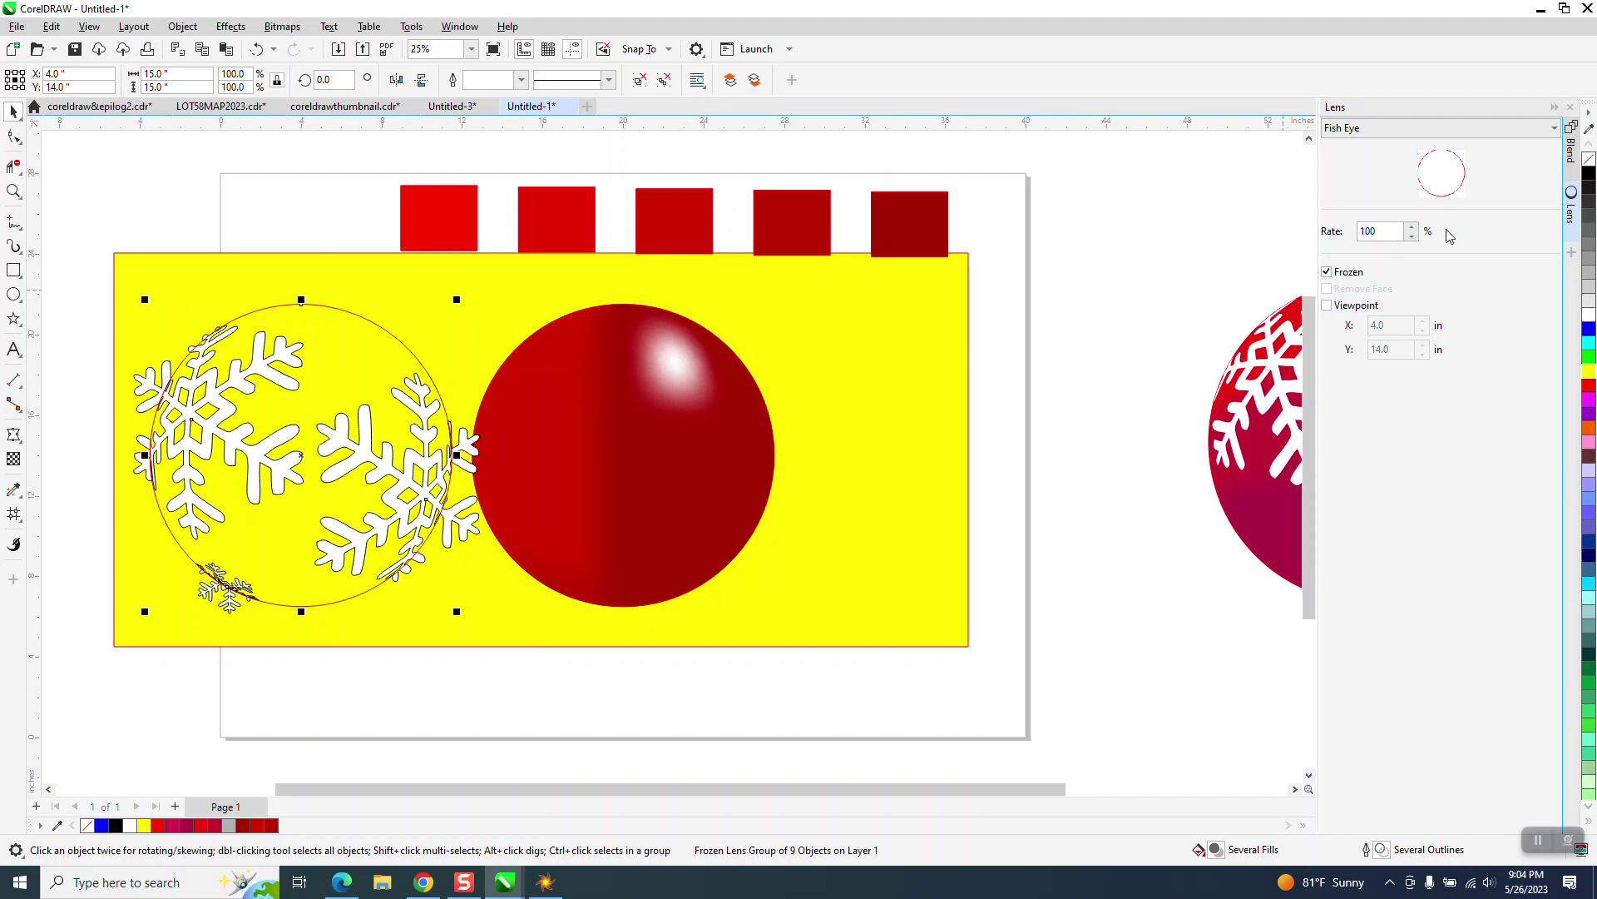
- Move the frozen lens group right to X 20.0 in, directly over the mesh-filled ball
key(Right)
key(Right)
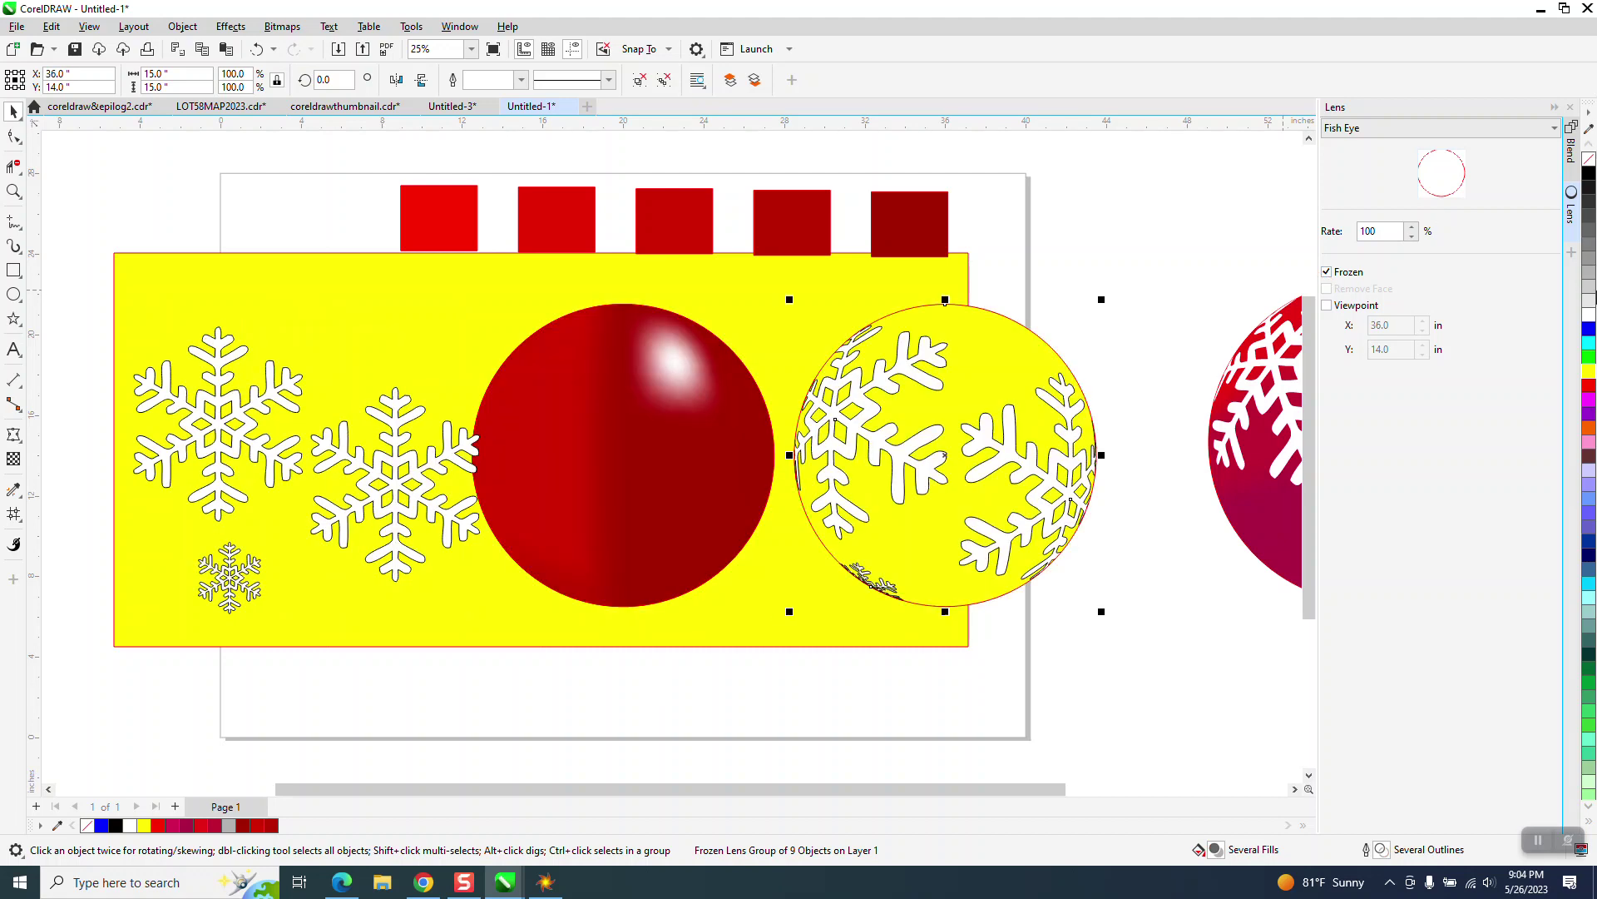
key(Left)
key(Left)
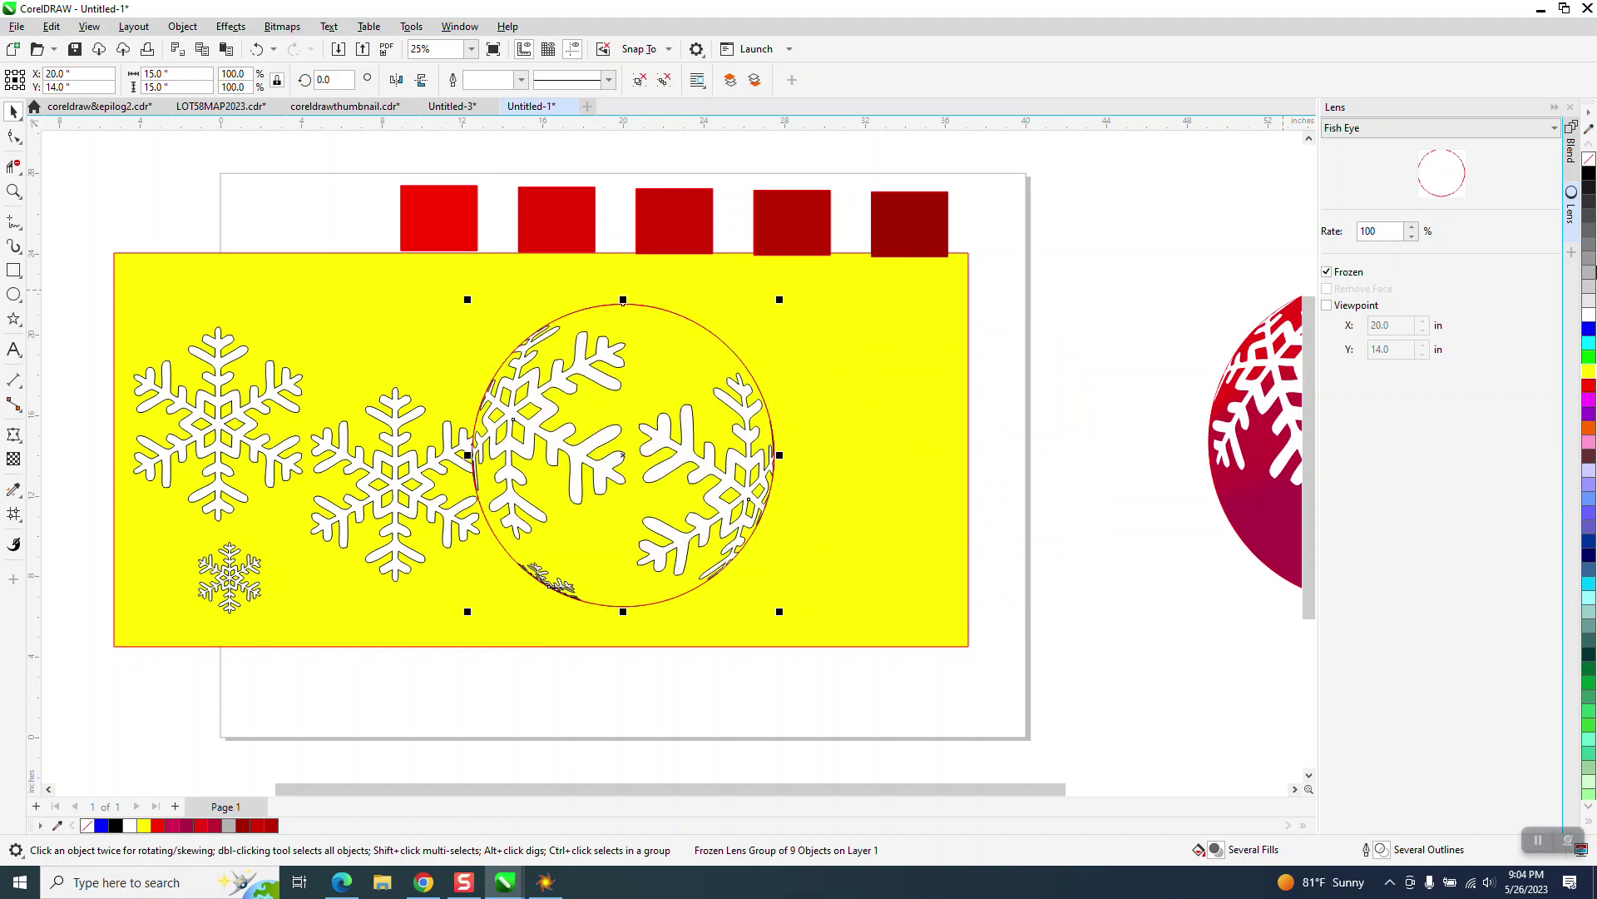
- Move the frozen lens group right to X 36.0 in, off the ball, and move the overlapping loose snowflake clear of the ball
key(Right)
key(Right)
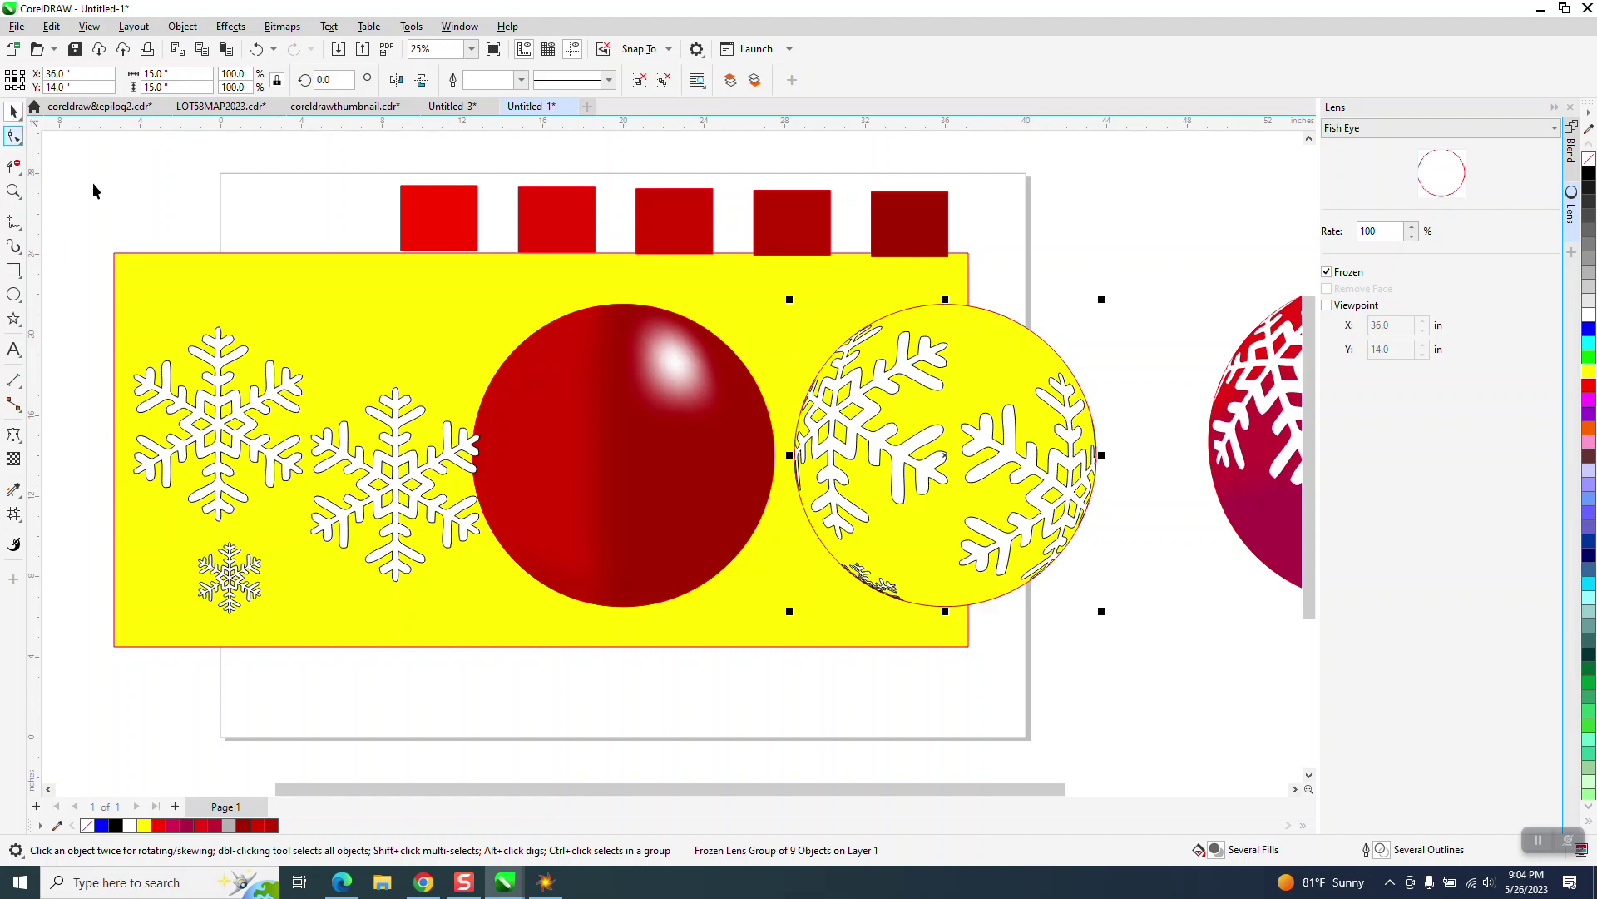
click(334, 425)
drag(334, 425, 234, 432)
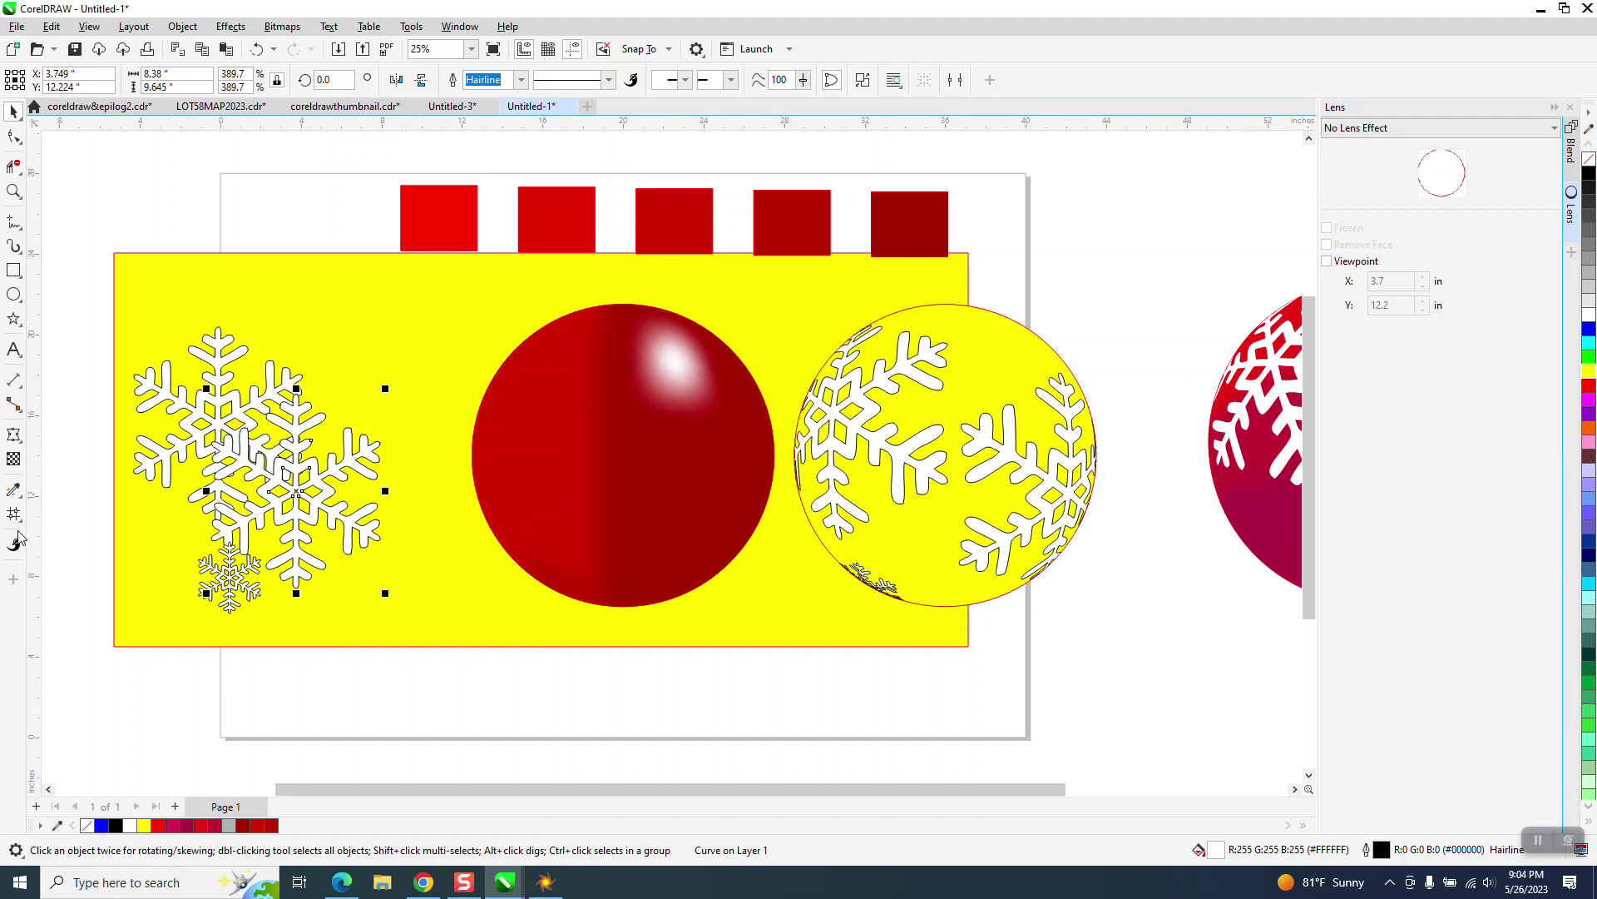
- Smart-fill the two large curved snowflakes in the lens group with white and no outline, moving each filled copy 16 in left onto the ball
click(22, 499)
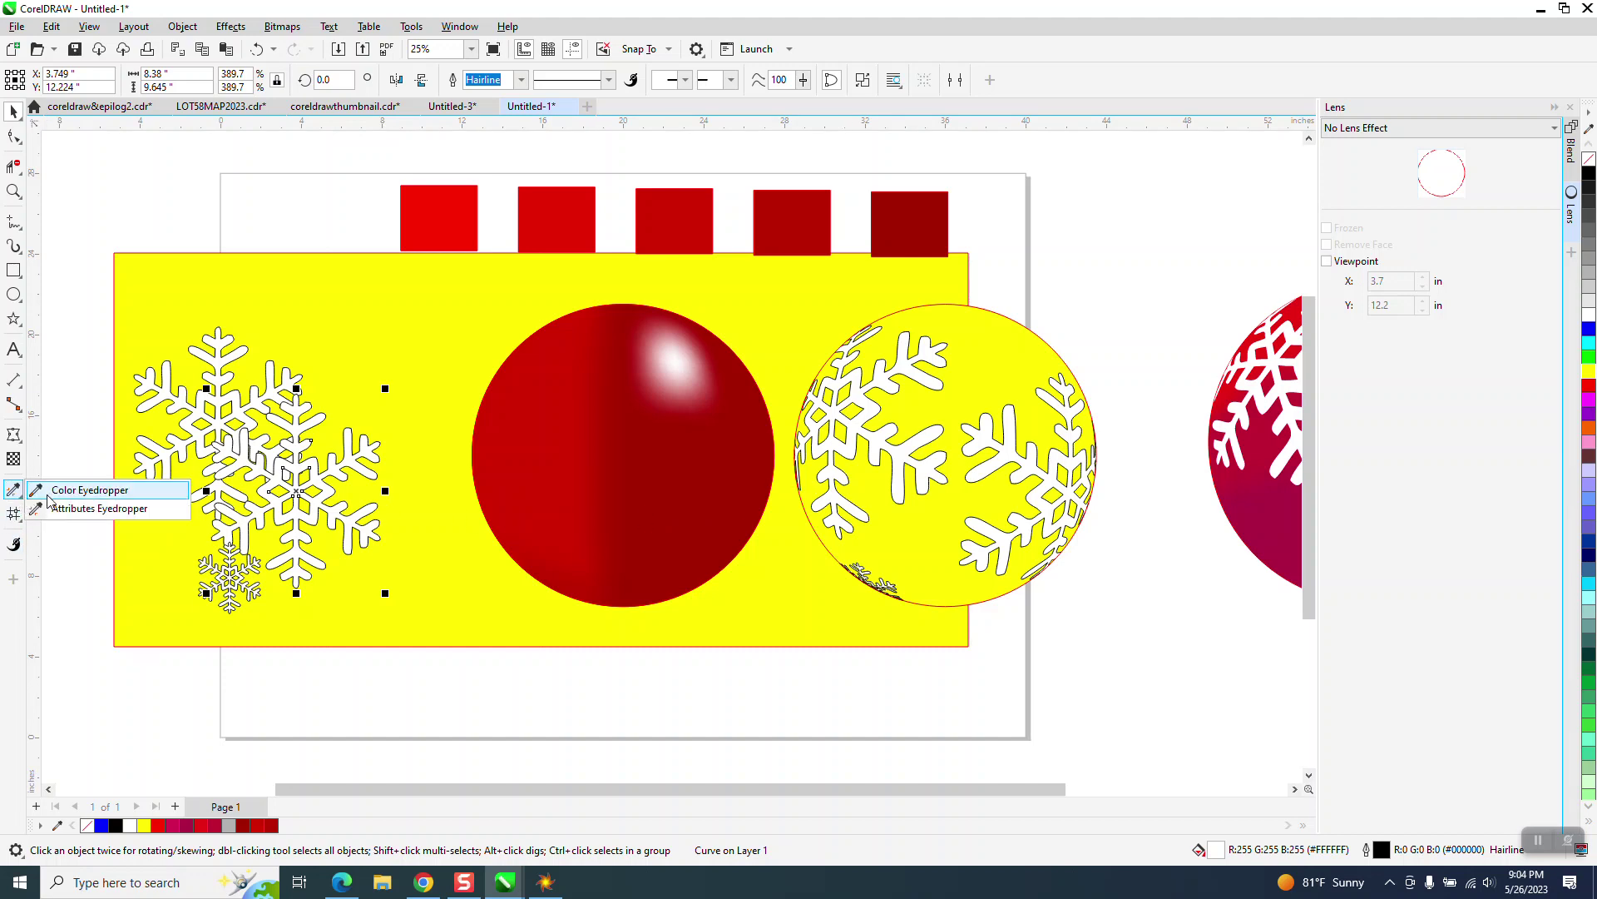
click(20, 520)
click(61, 533)
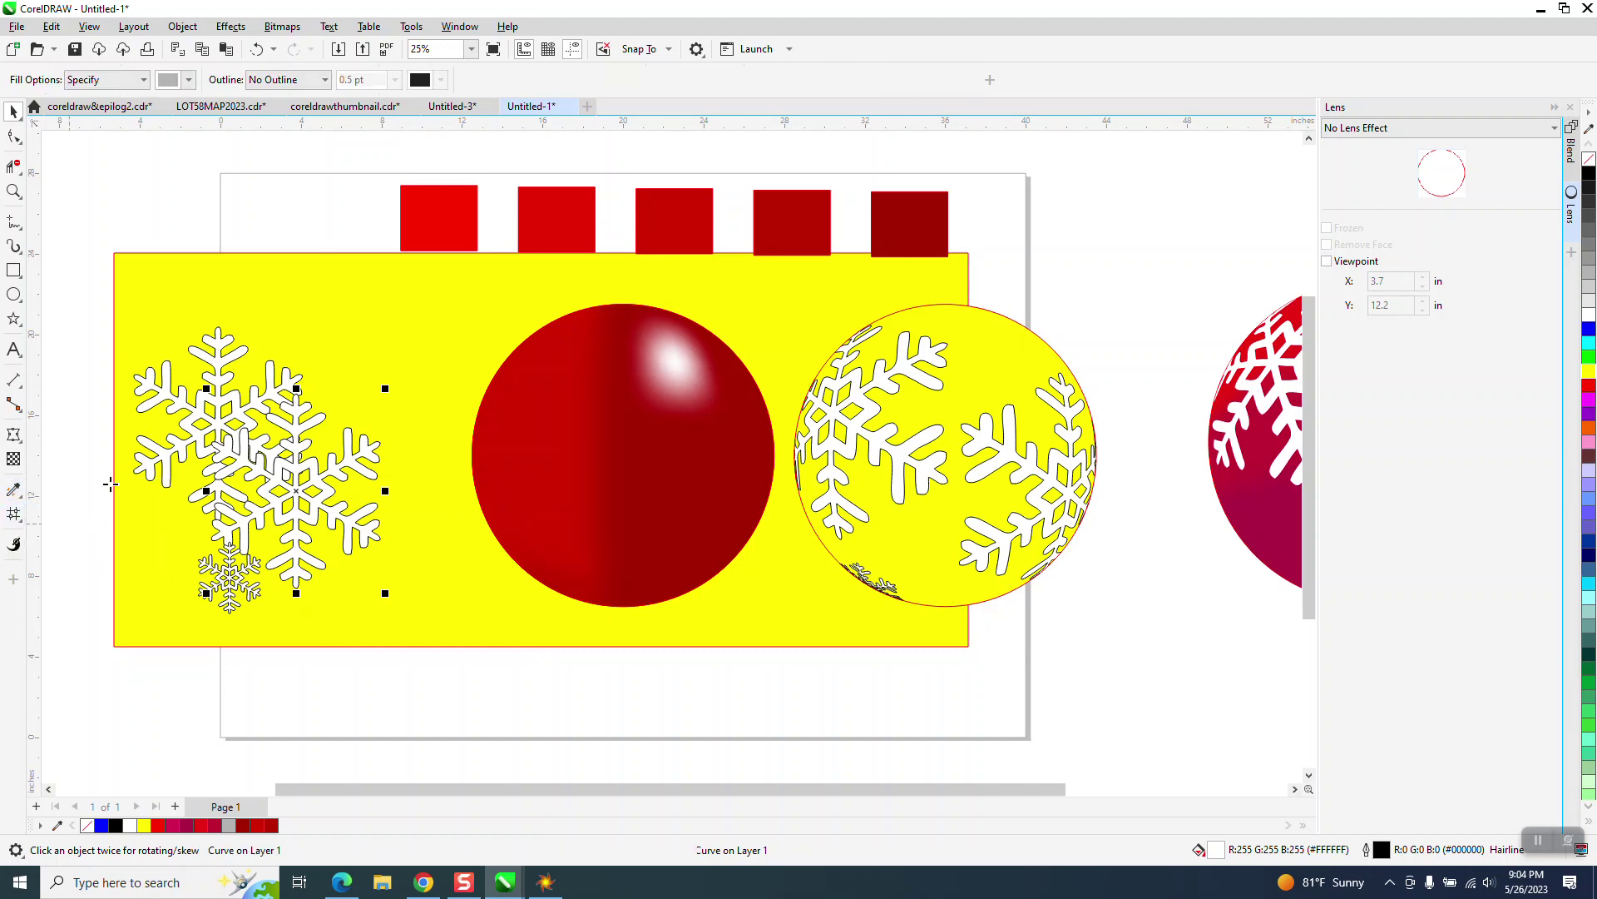
click(189, 80)
click(221, 185)
click(870, 411)
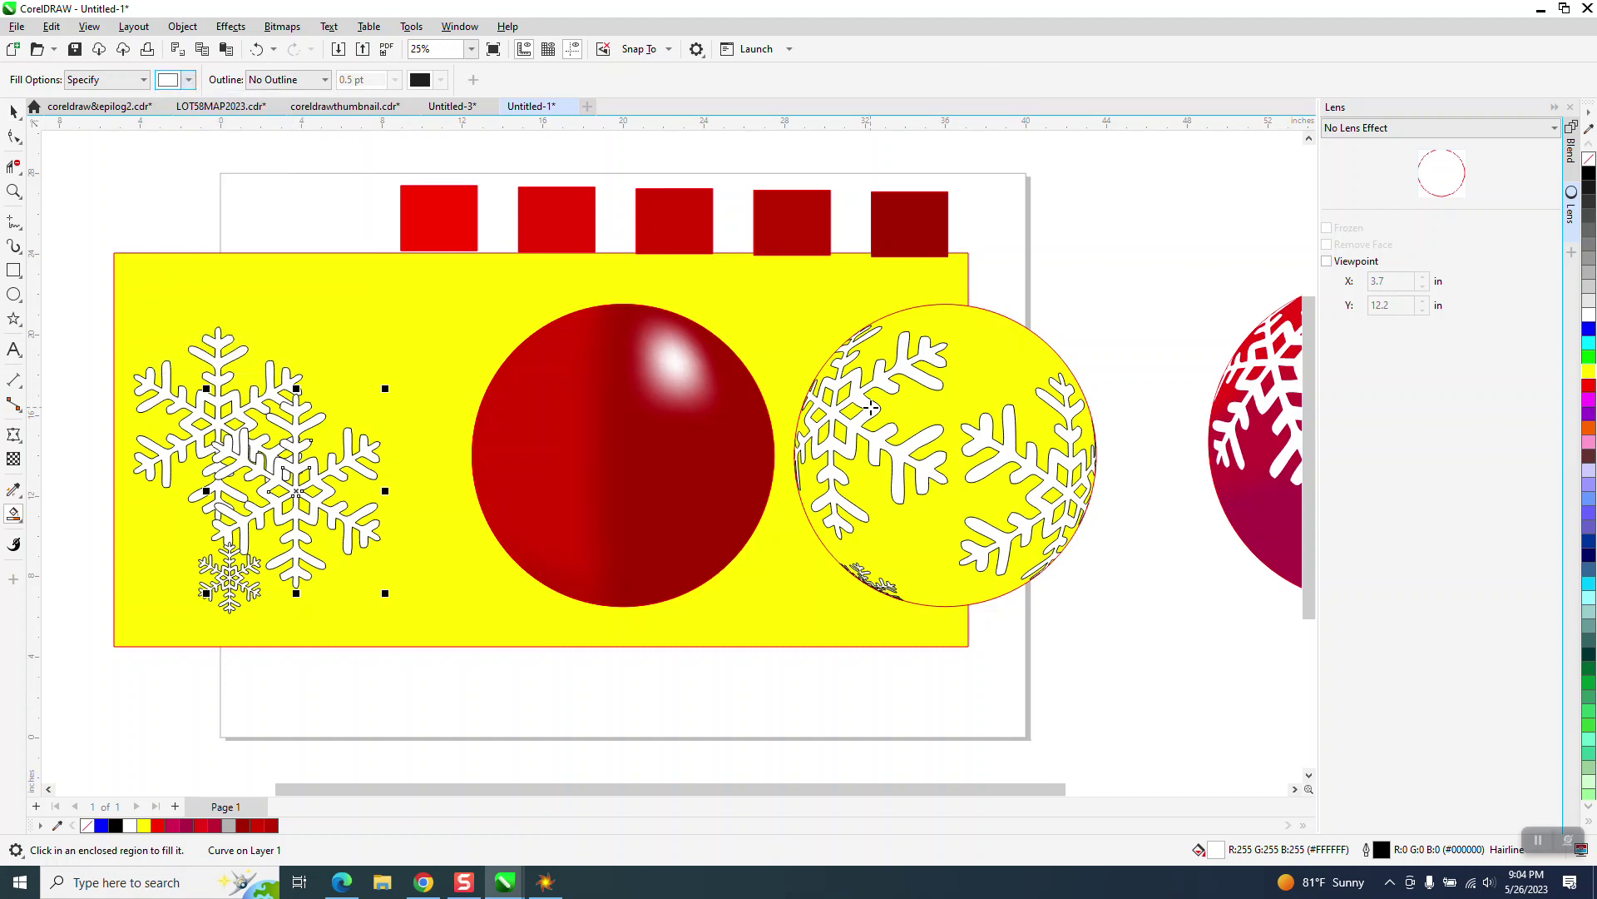
click(872, 407)
key(ctrl+d)
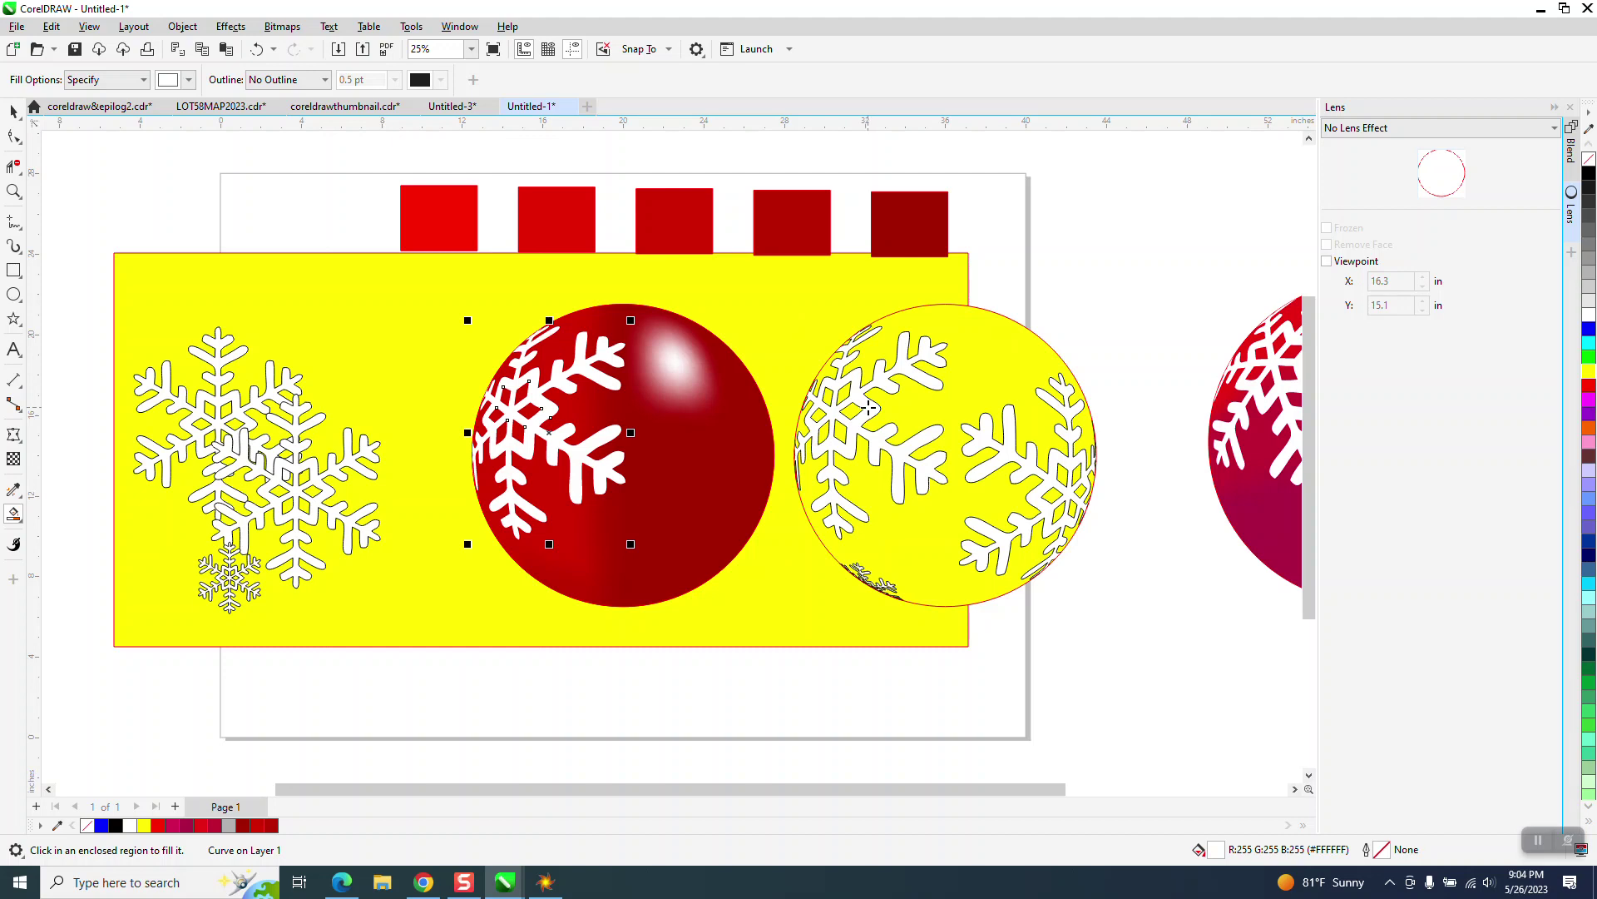
click(1010, 426)
key(ctrl+d)
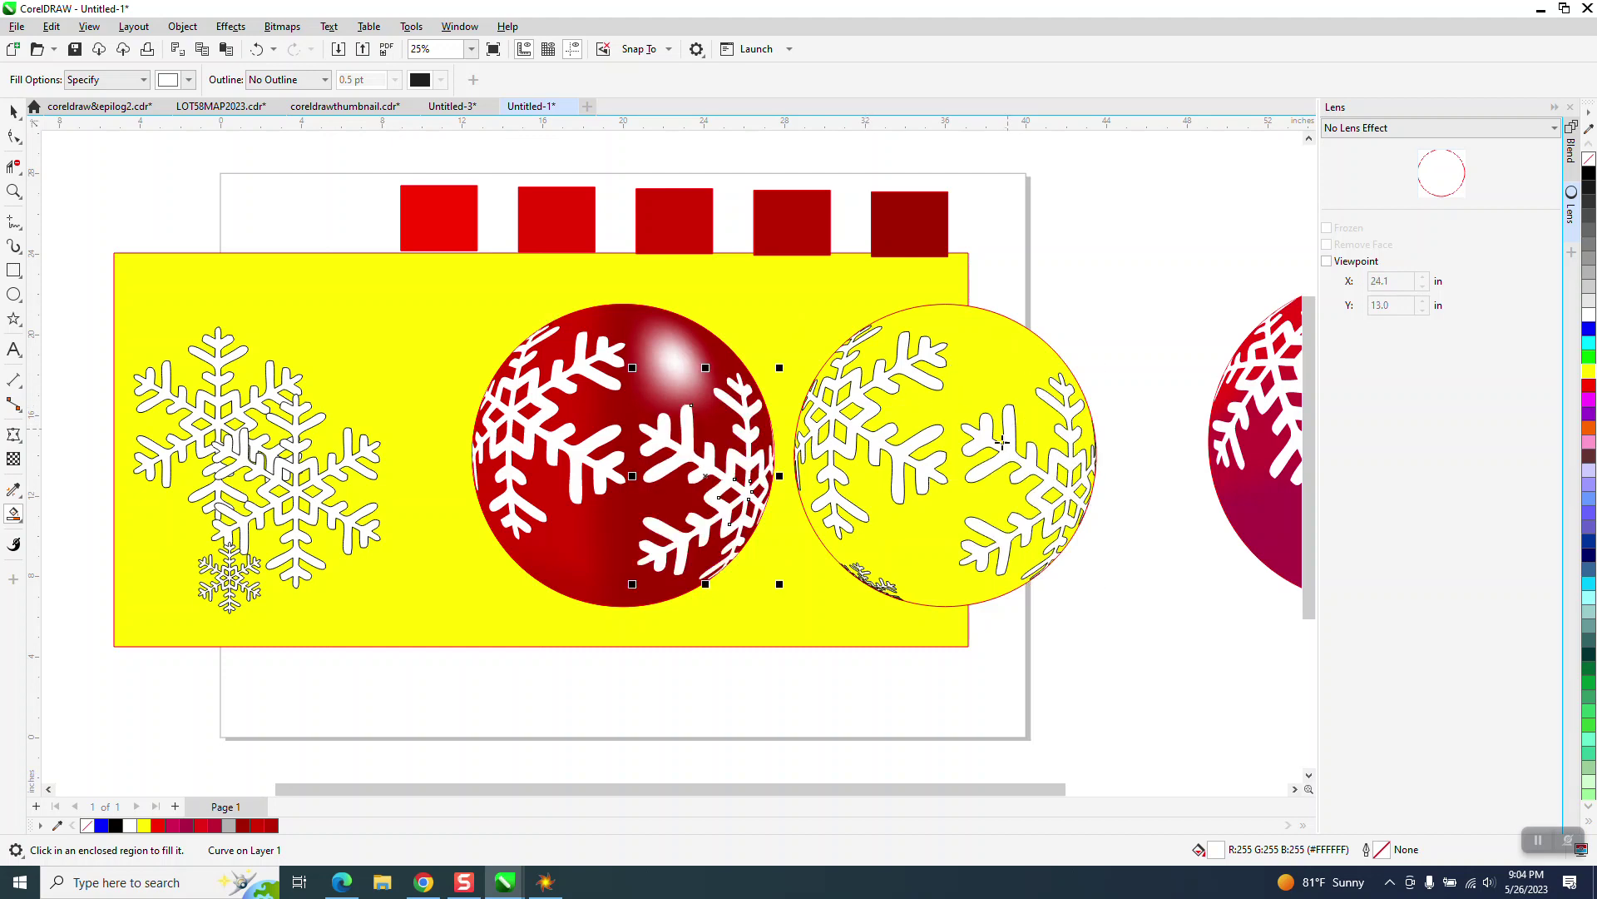
- Smart-fill the small curved snowflake at the lens group's lower edge in white and move the copy 16 in left onto the ball
click(13, 191)
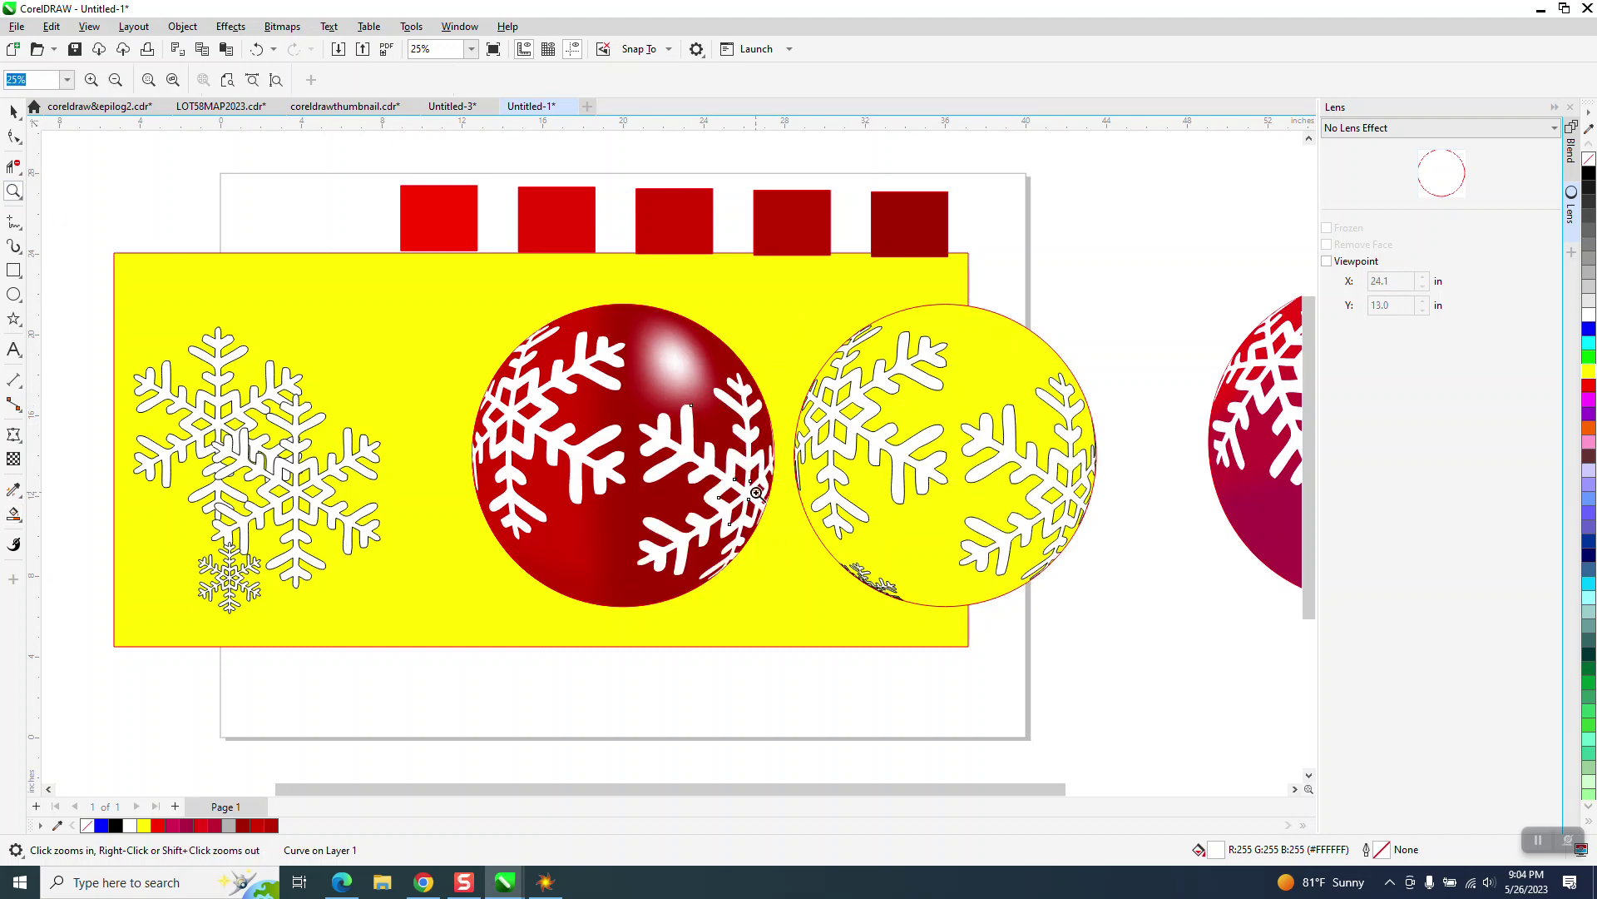
drag(802, 535, 996, 653)
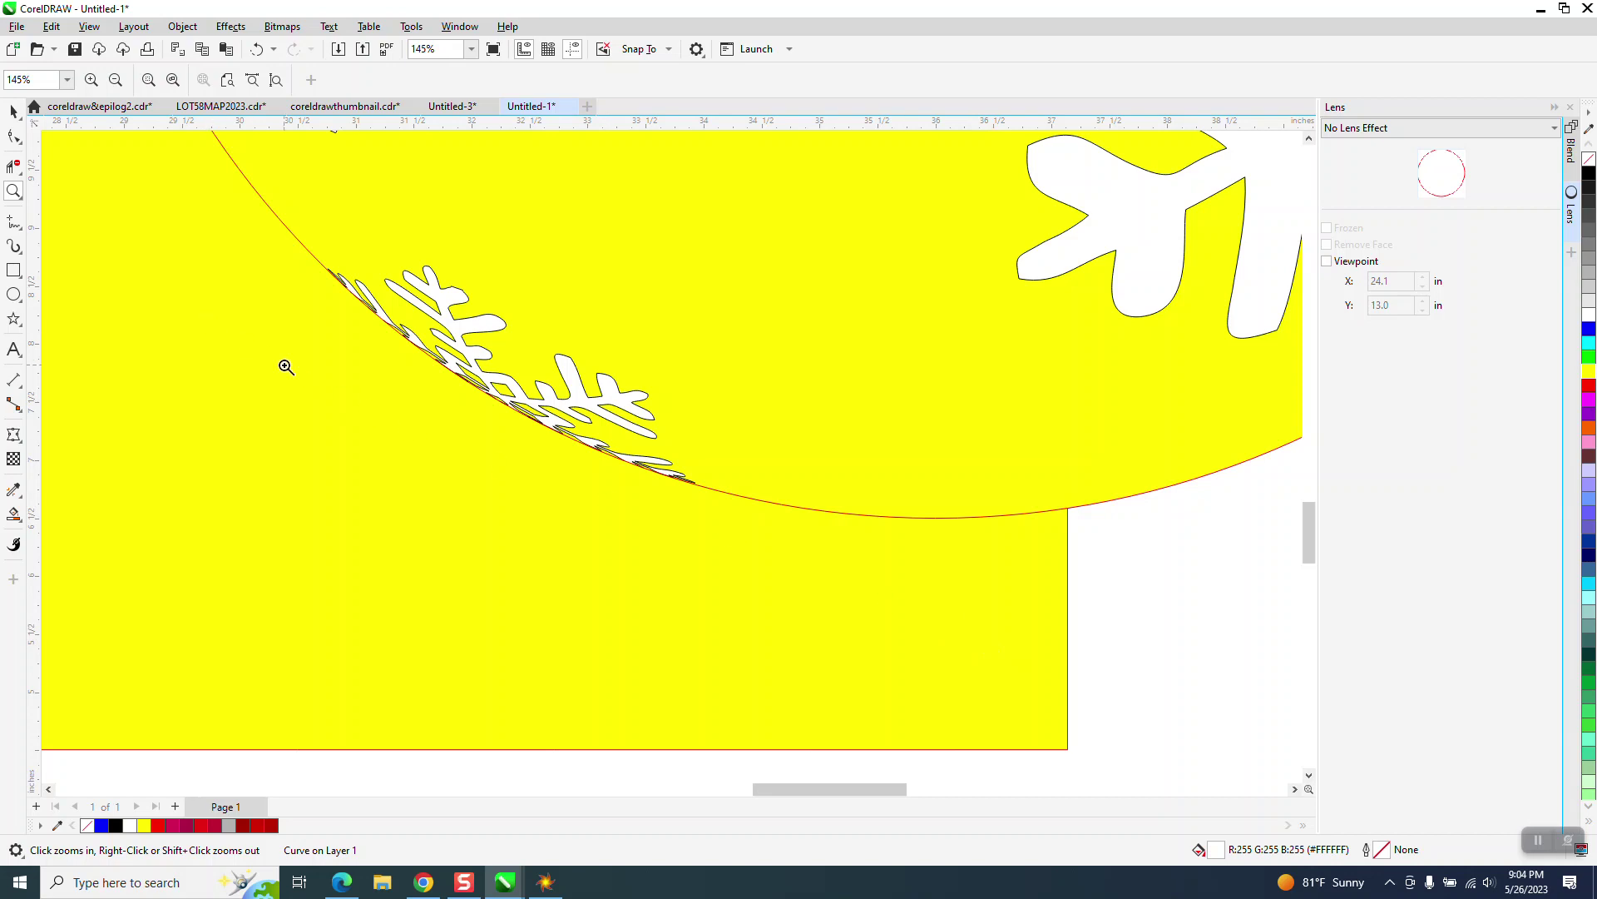
click(13, 514)
click(484, 326)
scroll(852, 489, down, 5)
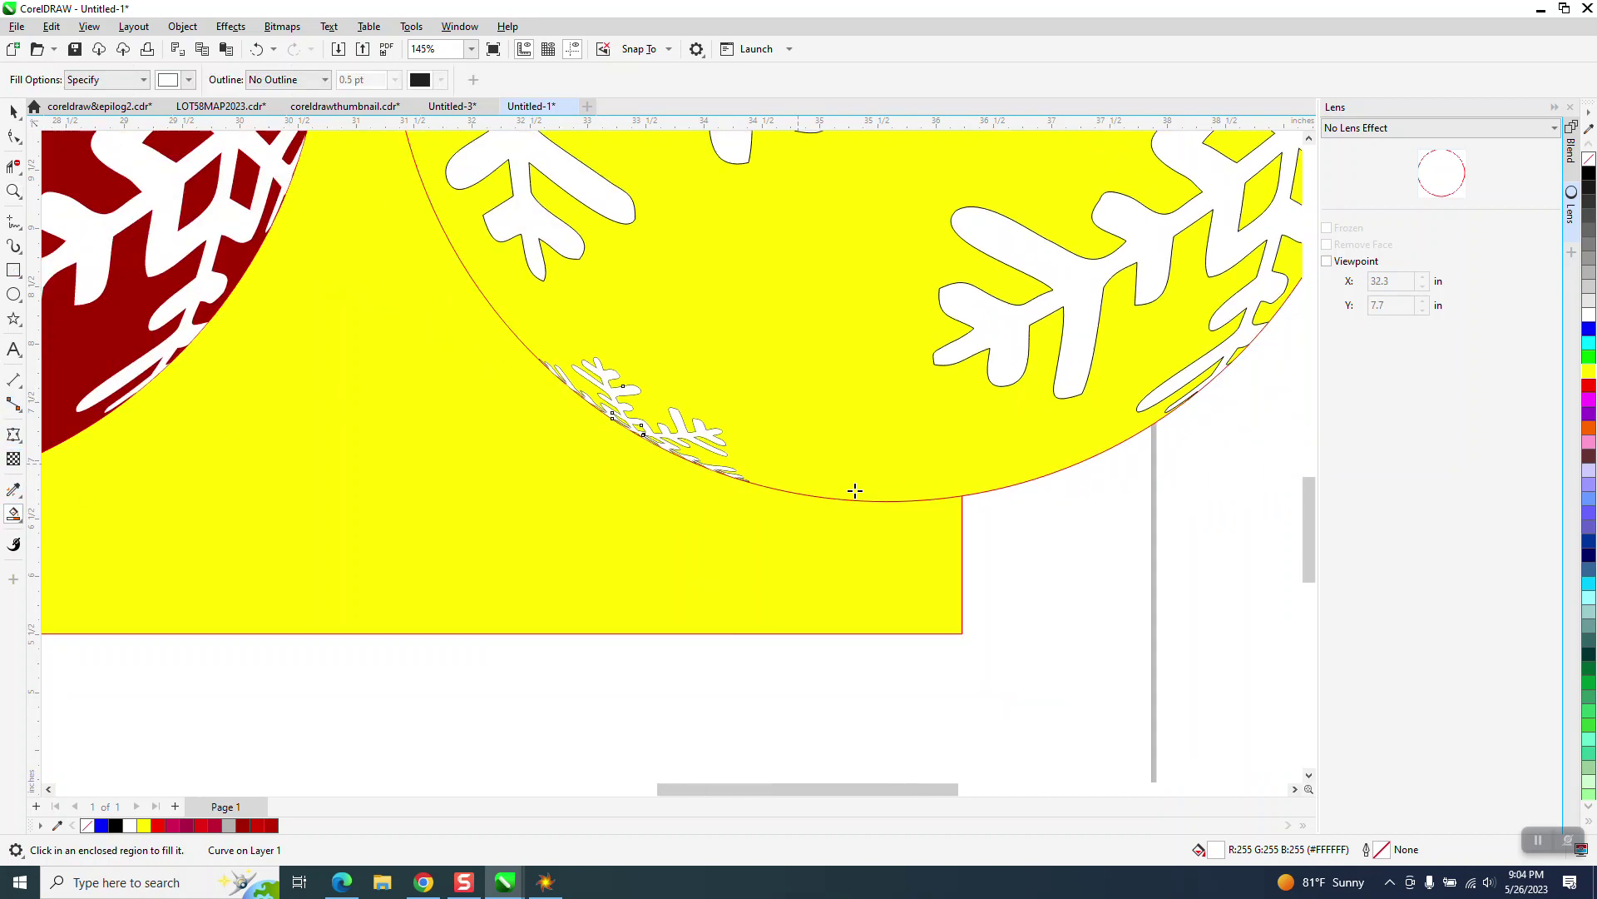
scroll(1002, 495, down, 2)
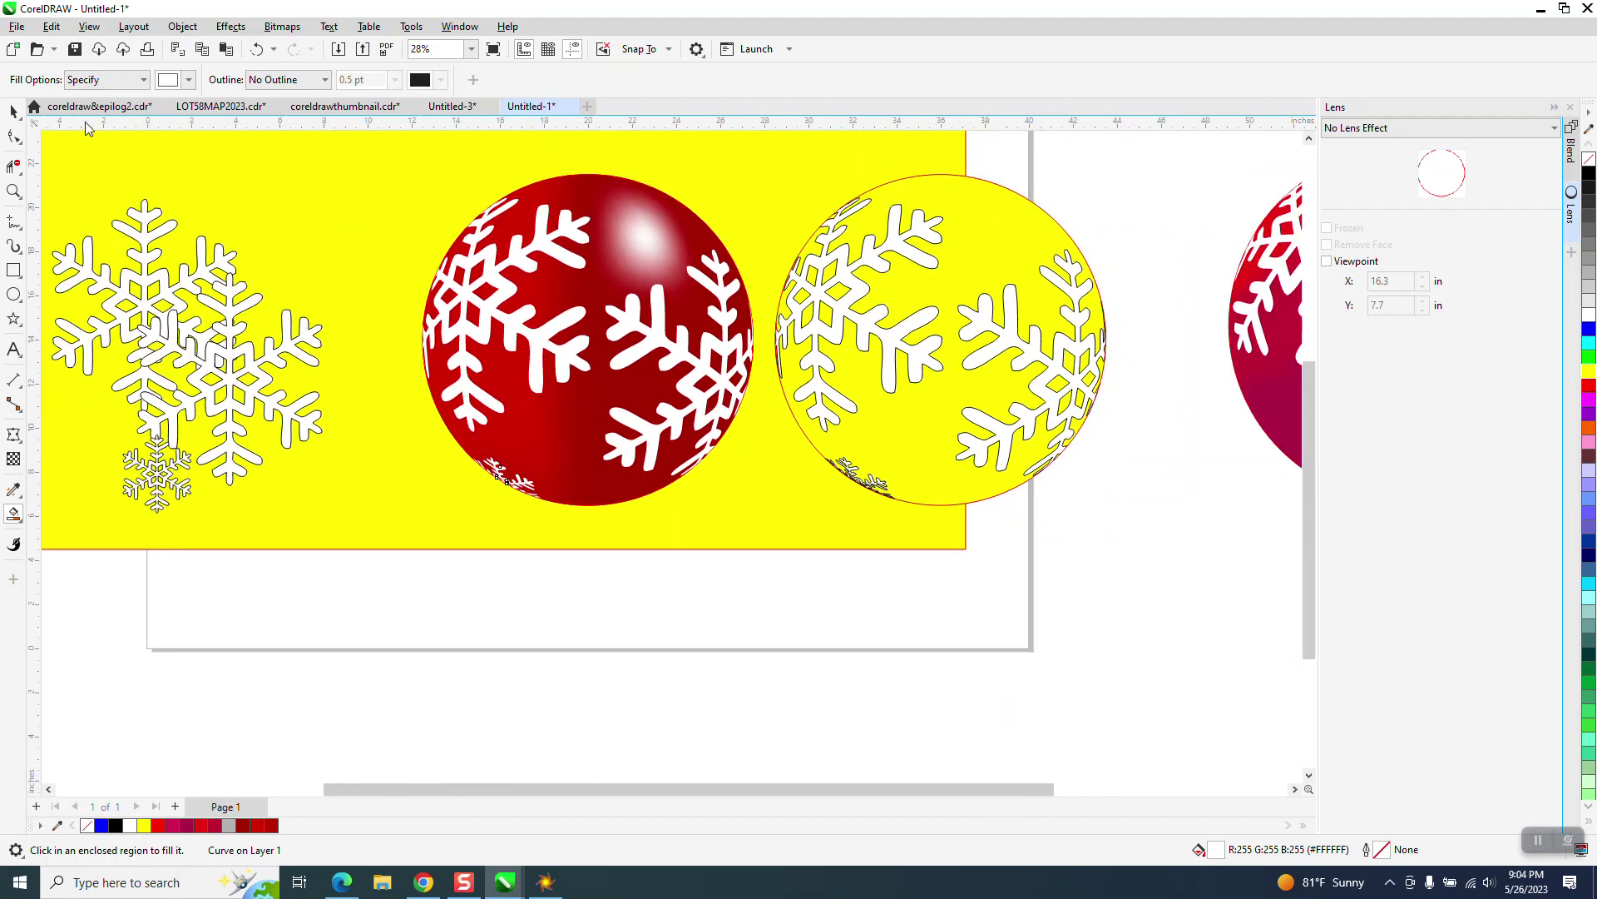
- Delete the frozen lens group beside the ball
click(13, 111)
drag(1144, 181, 766, 516)
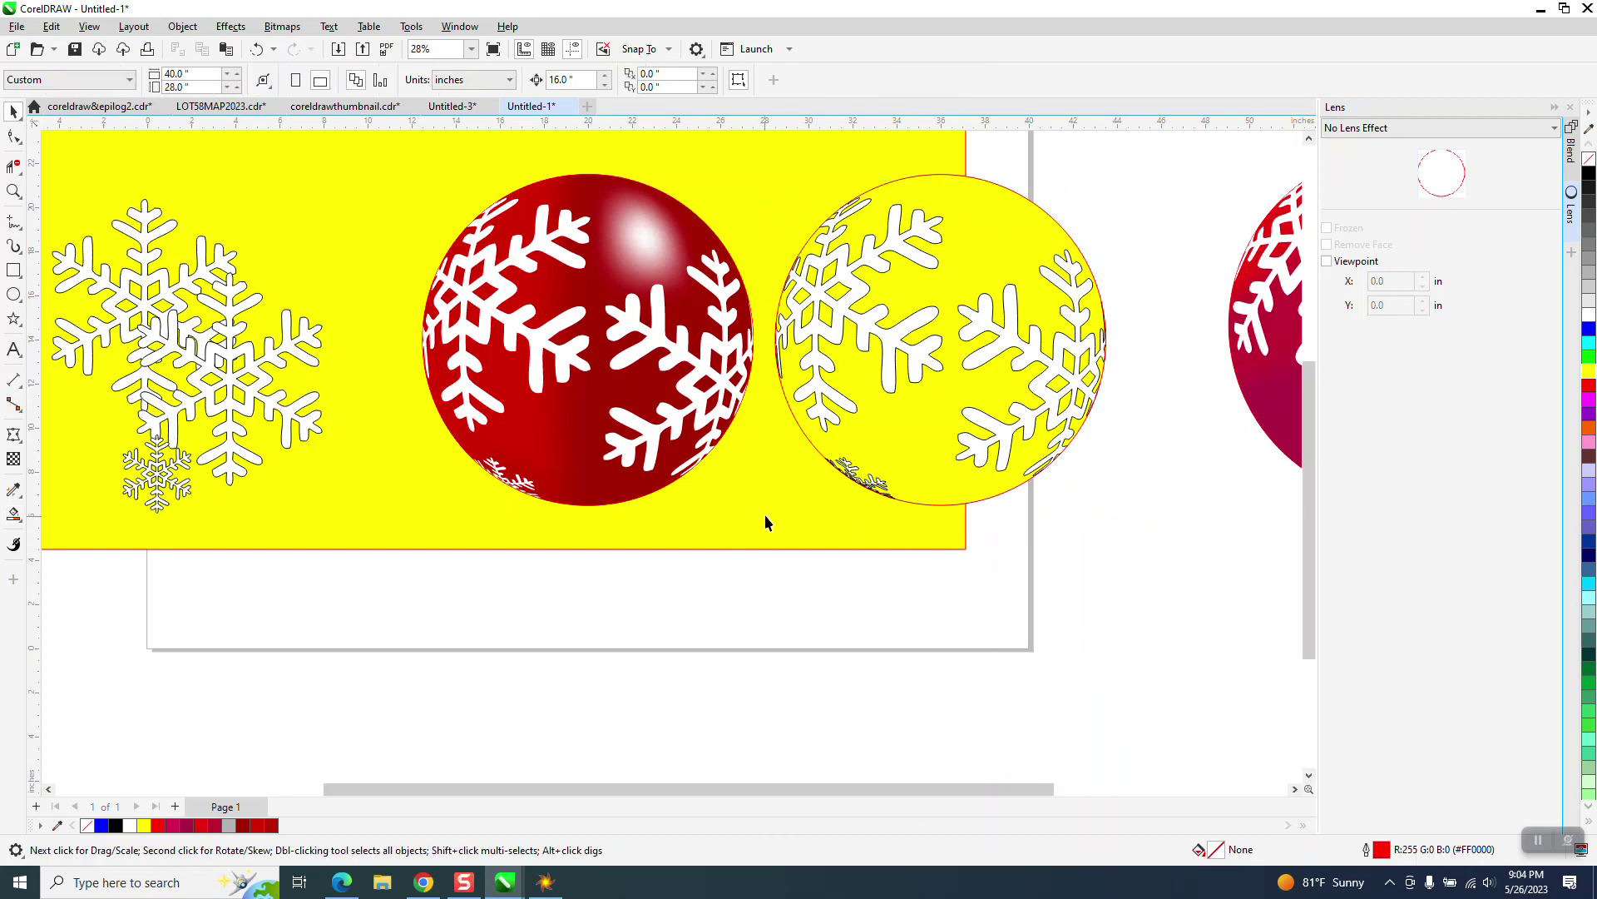
click(926, 347)
key(Delete)
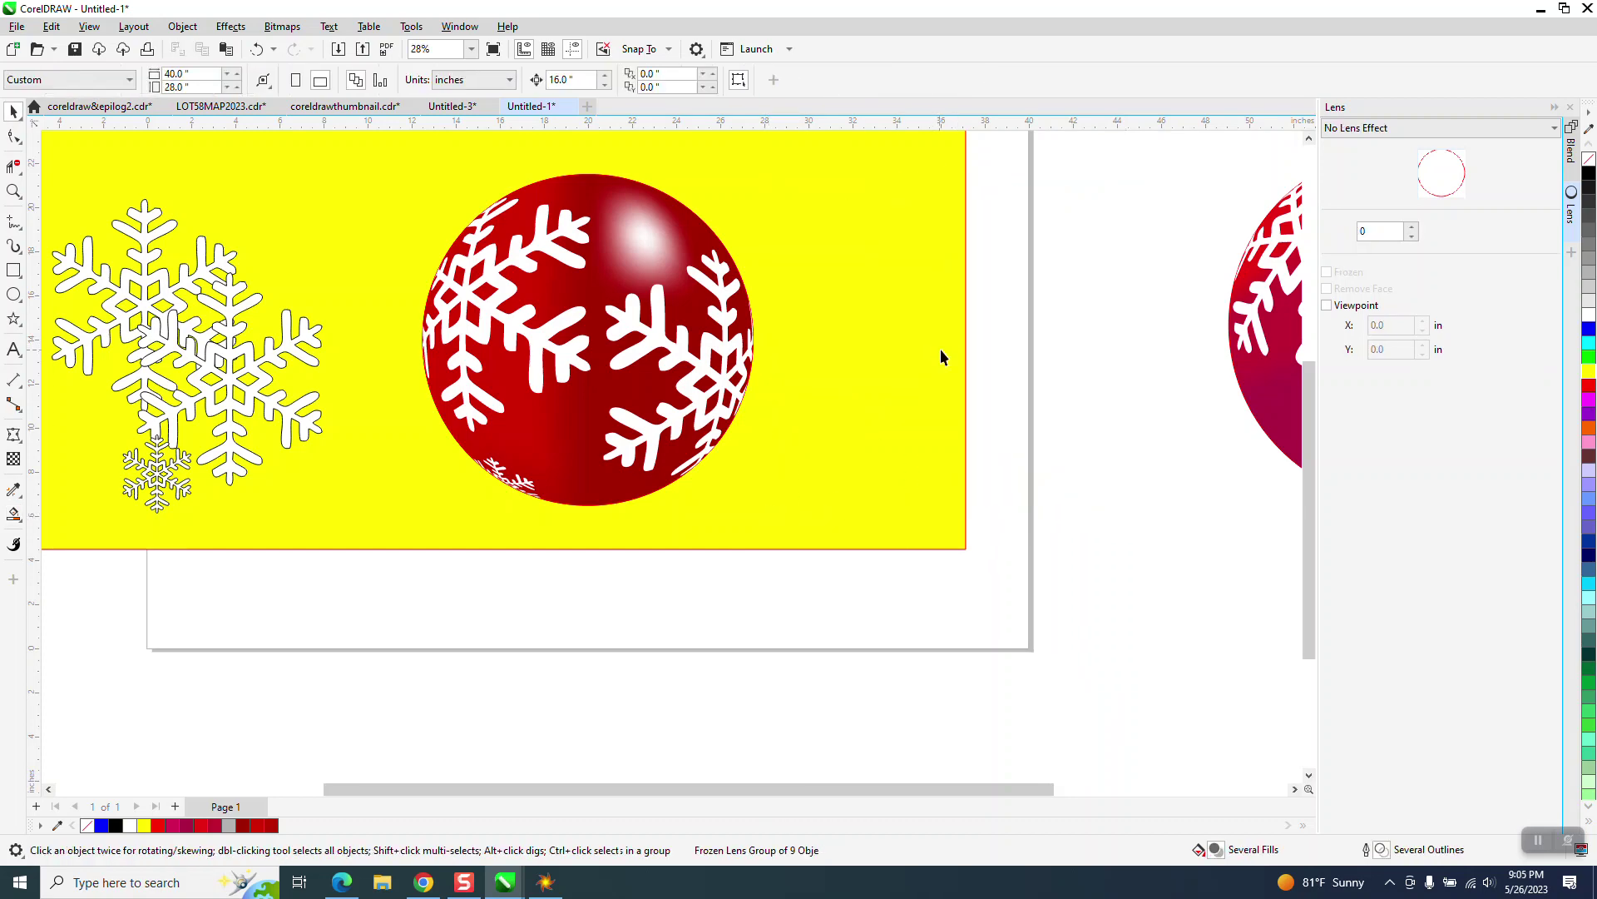
- Delete the four lighter red squares and move the three original snowflakes below the page's lower-right corner
scroll(1131, 381, down, 3)
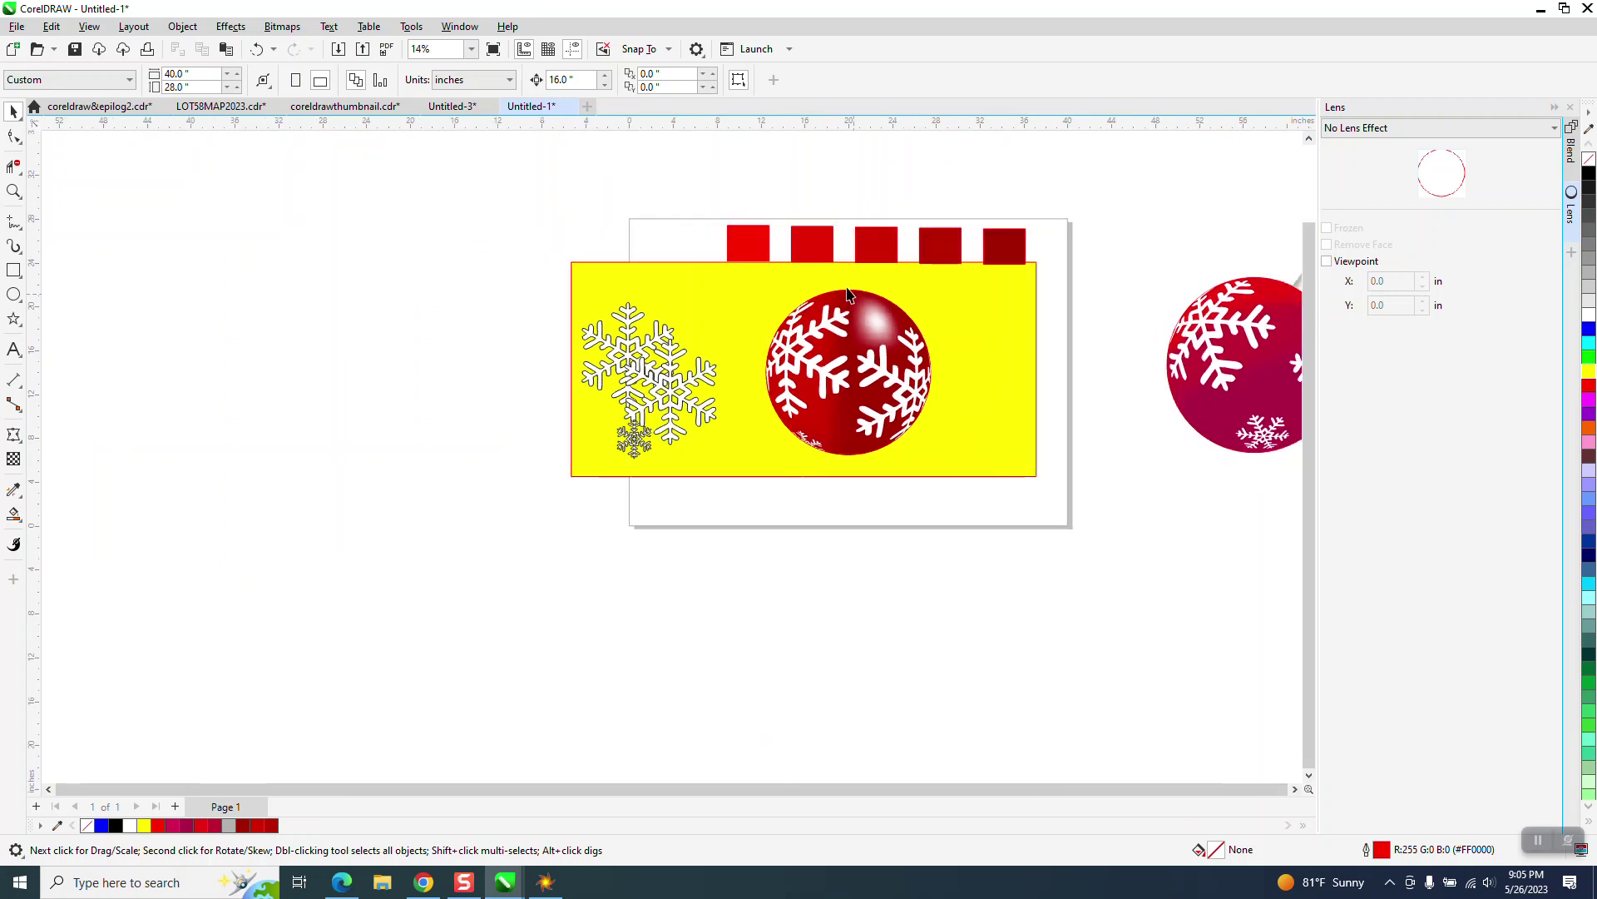
click(752, 244)
key(Delete)
click(709, 373)
drag(649, 377, 1058, 609)
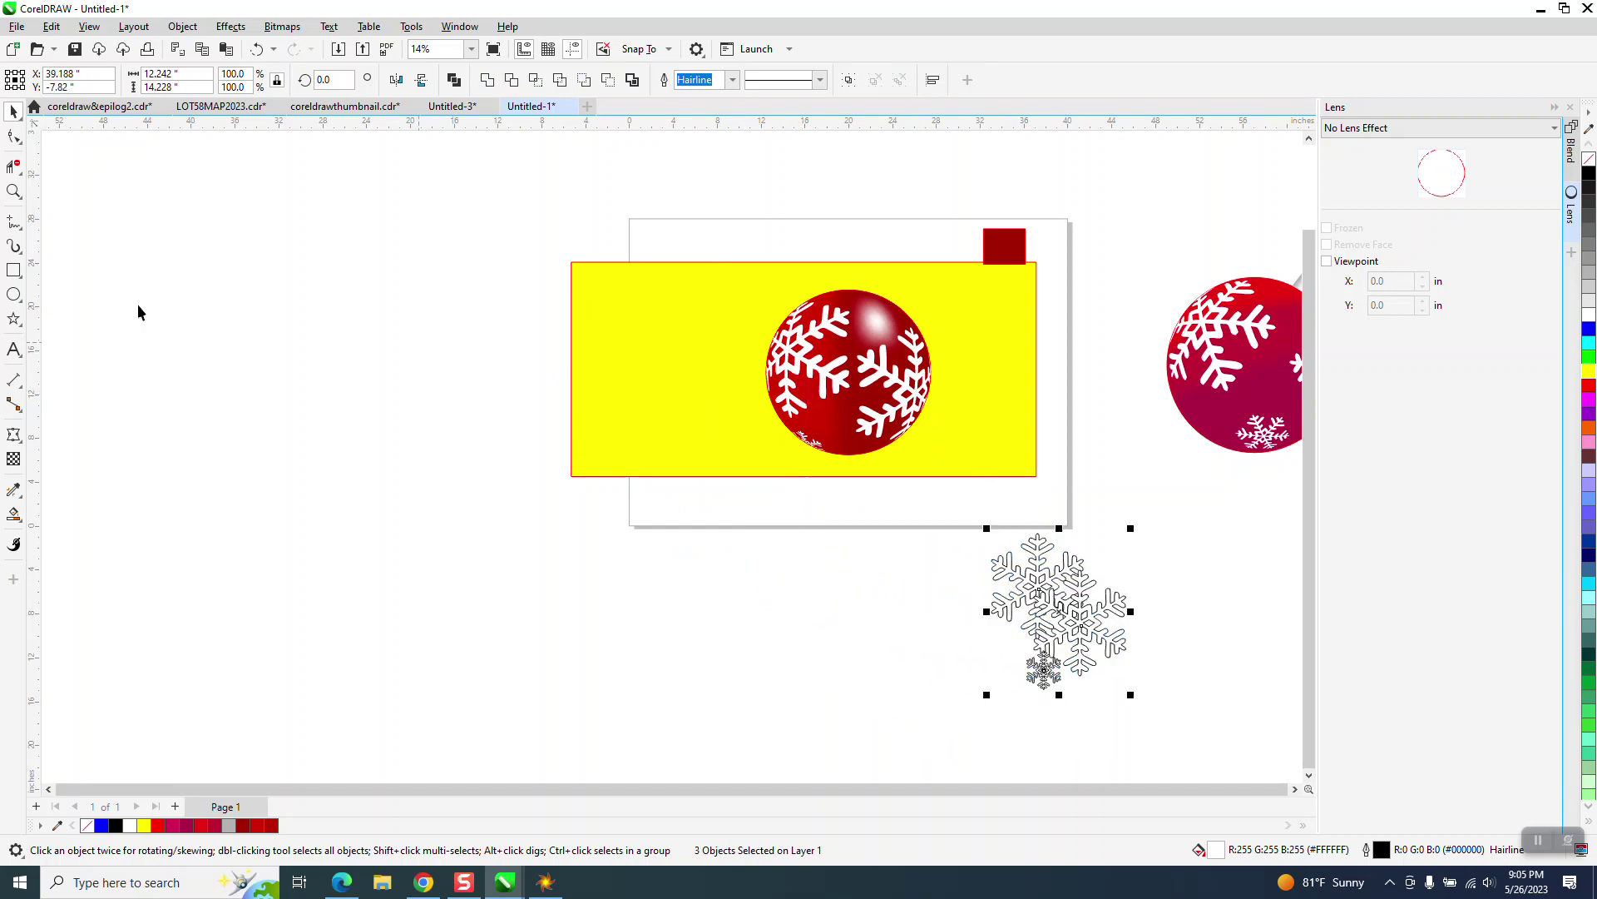
click(14, 191)
drag(698, 252, 1045, 507)
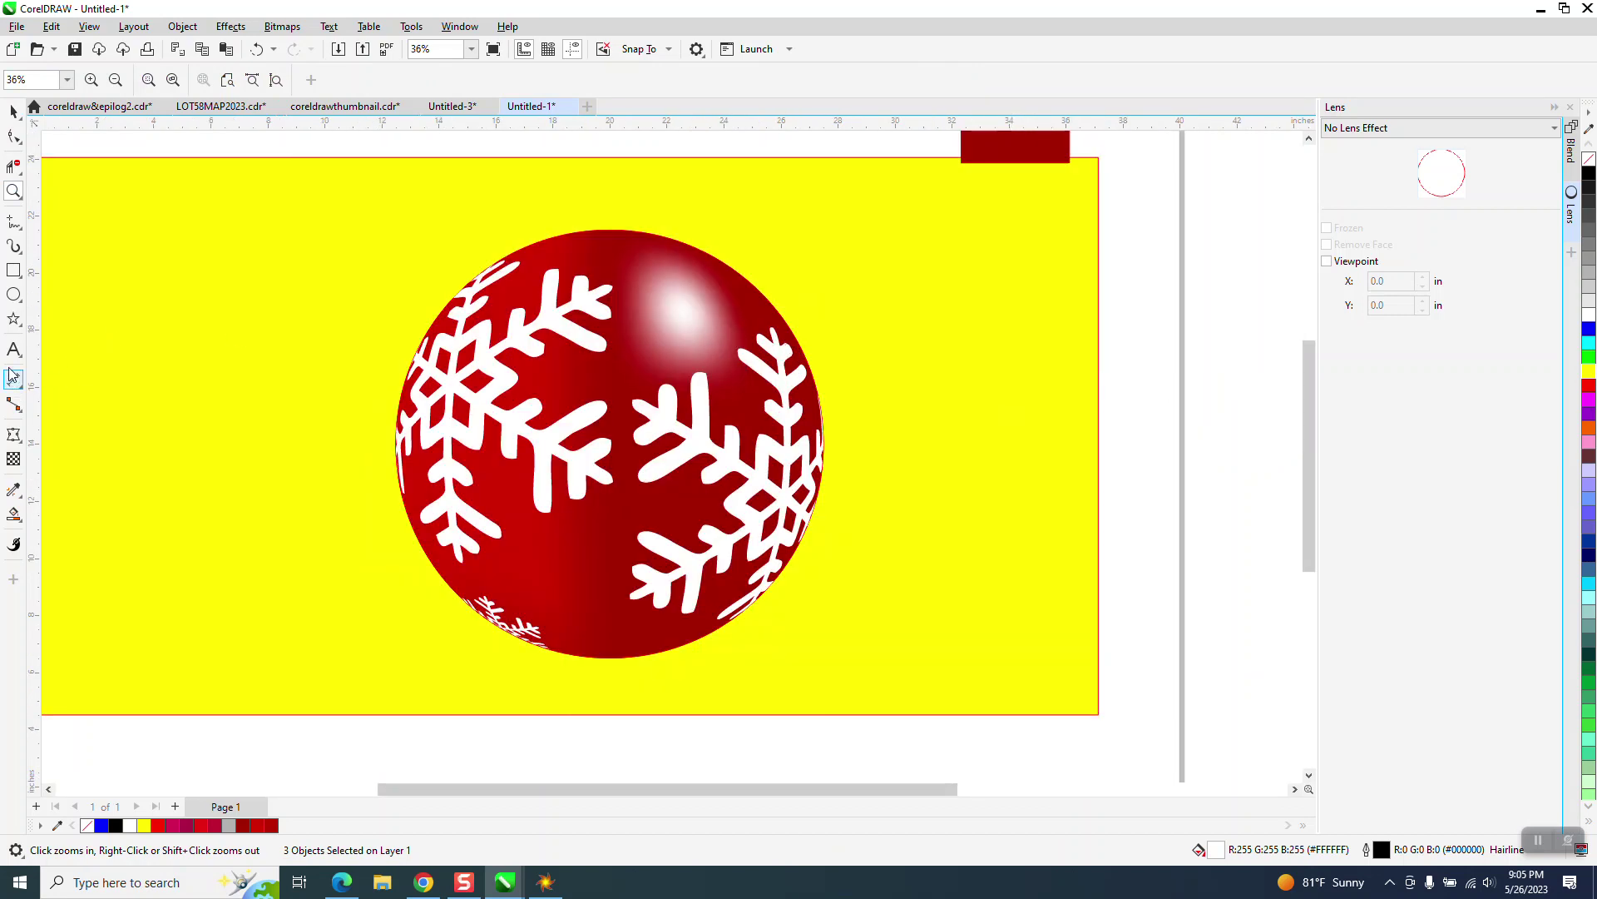
click(13, 294)
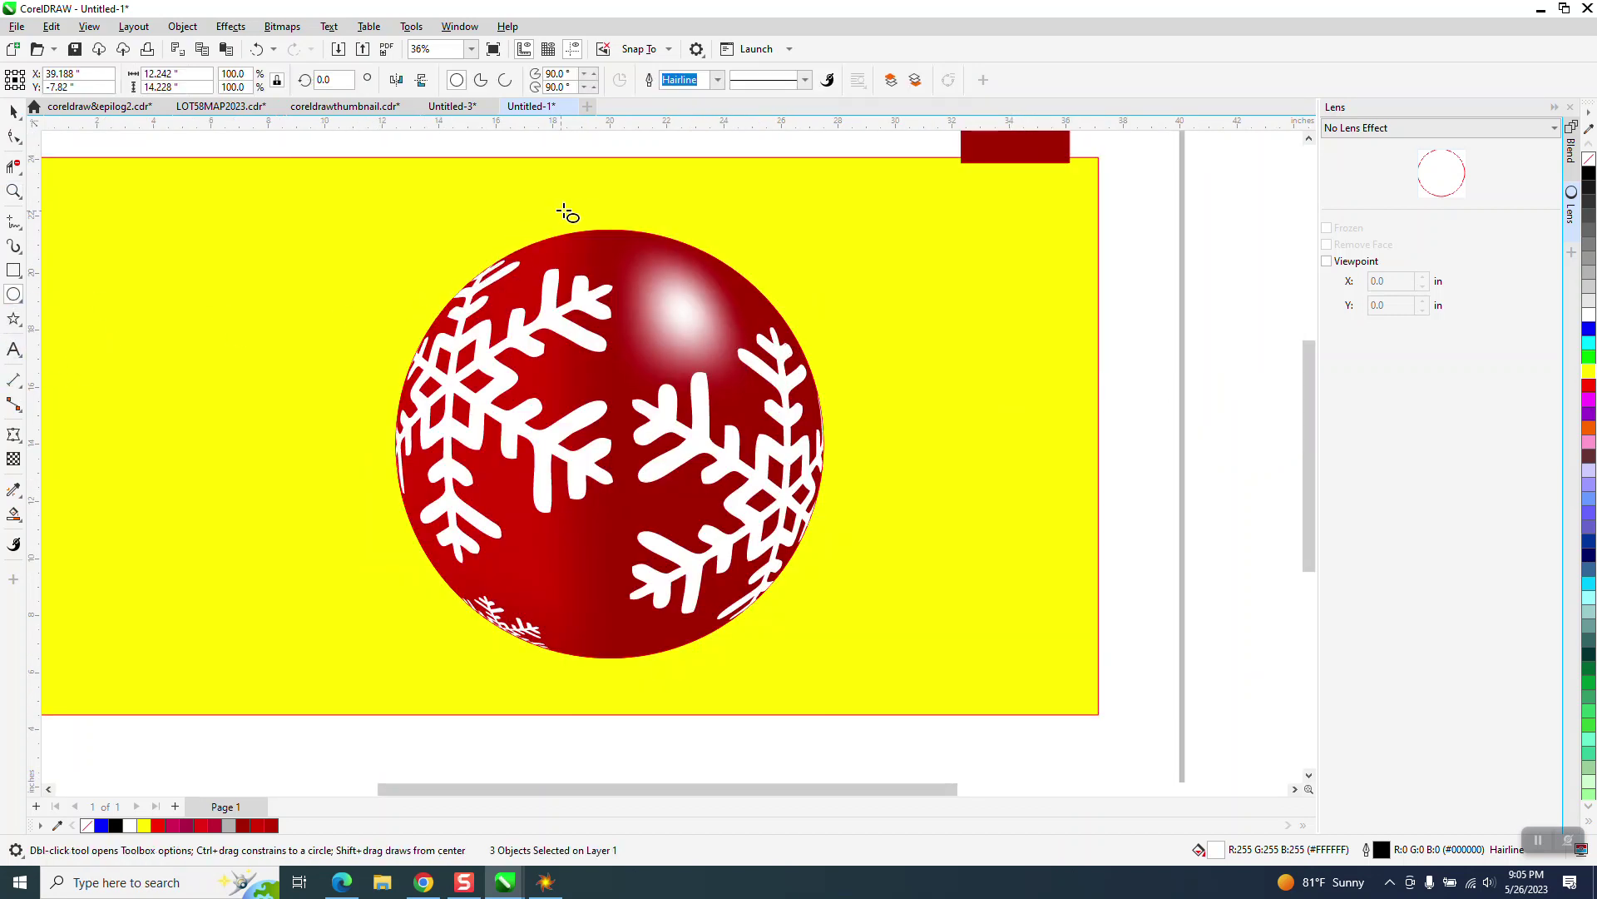
drag(581, 167, 647, 249)
key(Delete)
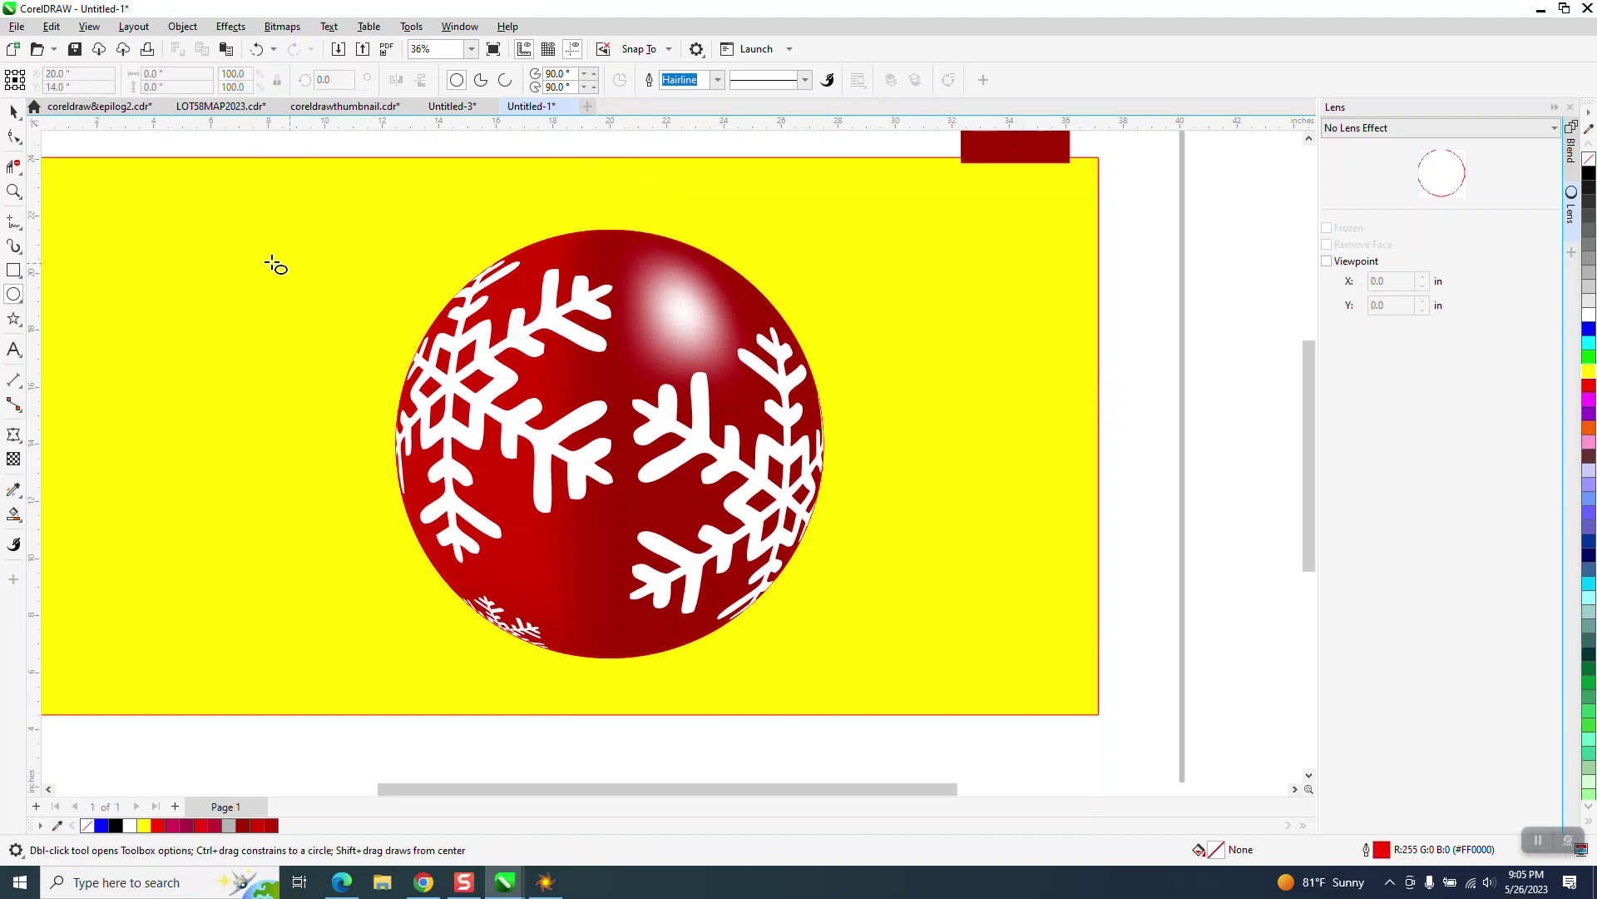
- Draw a rectangle about 3.2 in wide overlapping the ball's top edge and smart-fill its part above the ball in light gray (#E6E6E6)
click(13, 270)
drag(579, 179, 668, 248)
click(14, 515)
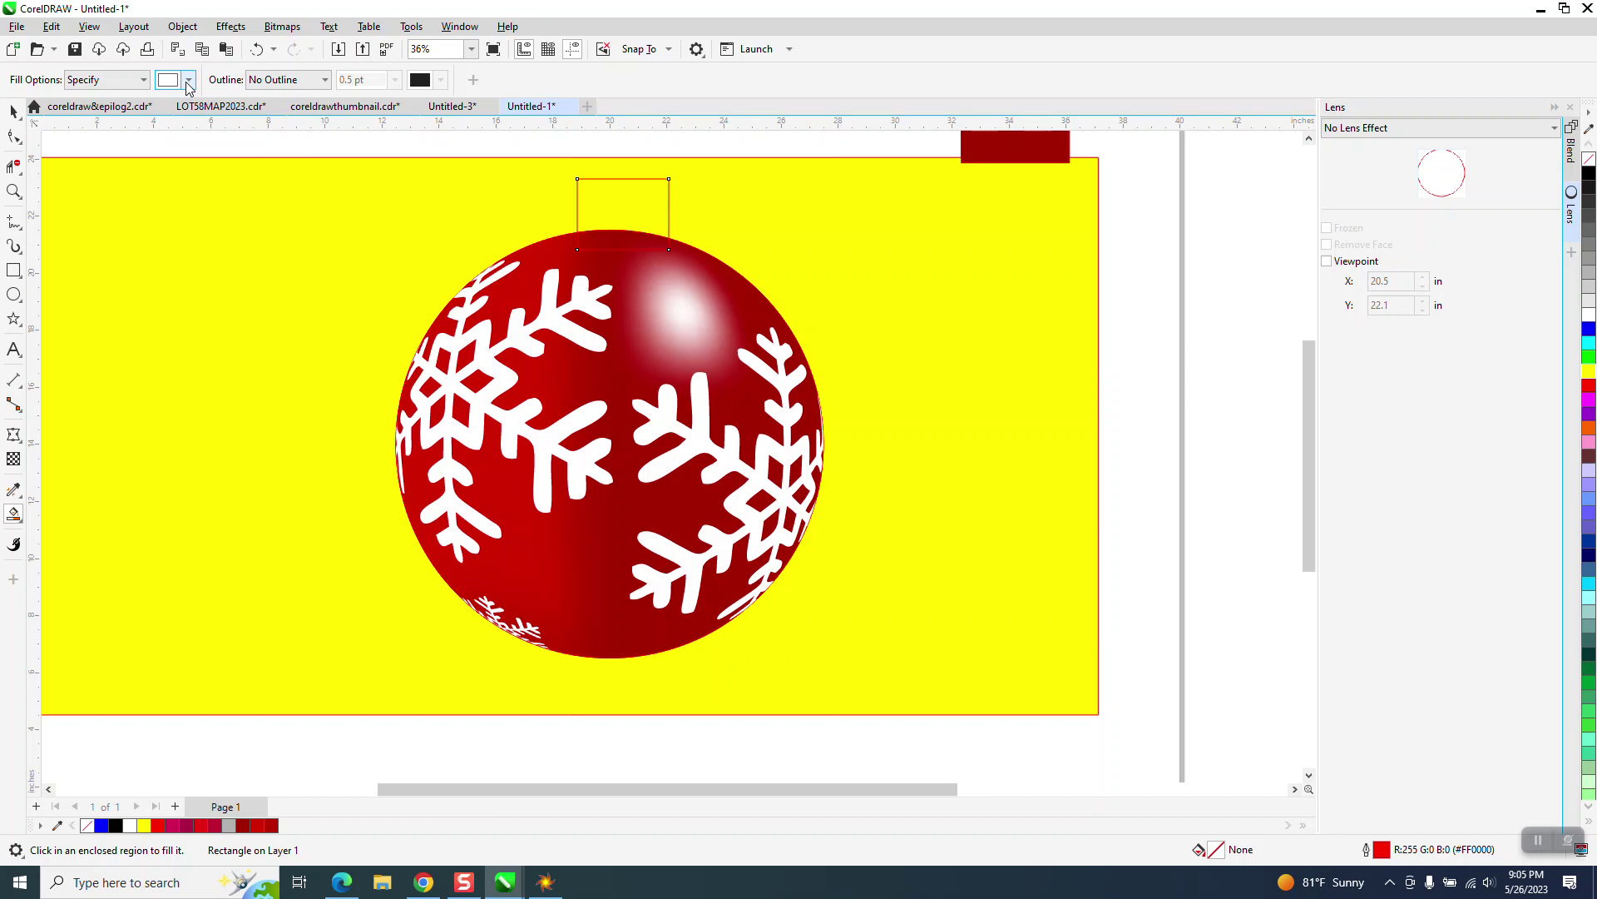
click(189, 80)
click(587, 196)
click(614, 197)
- Delete the red rectangle outline behind the gray cap piece and set the piece back on the ball's top at X 20.471 in
key(Right)
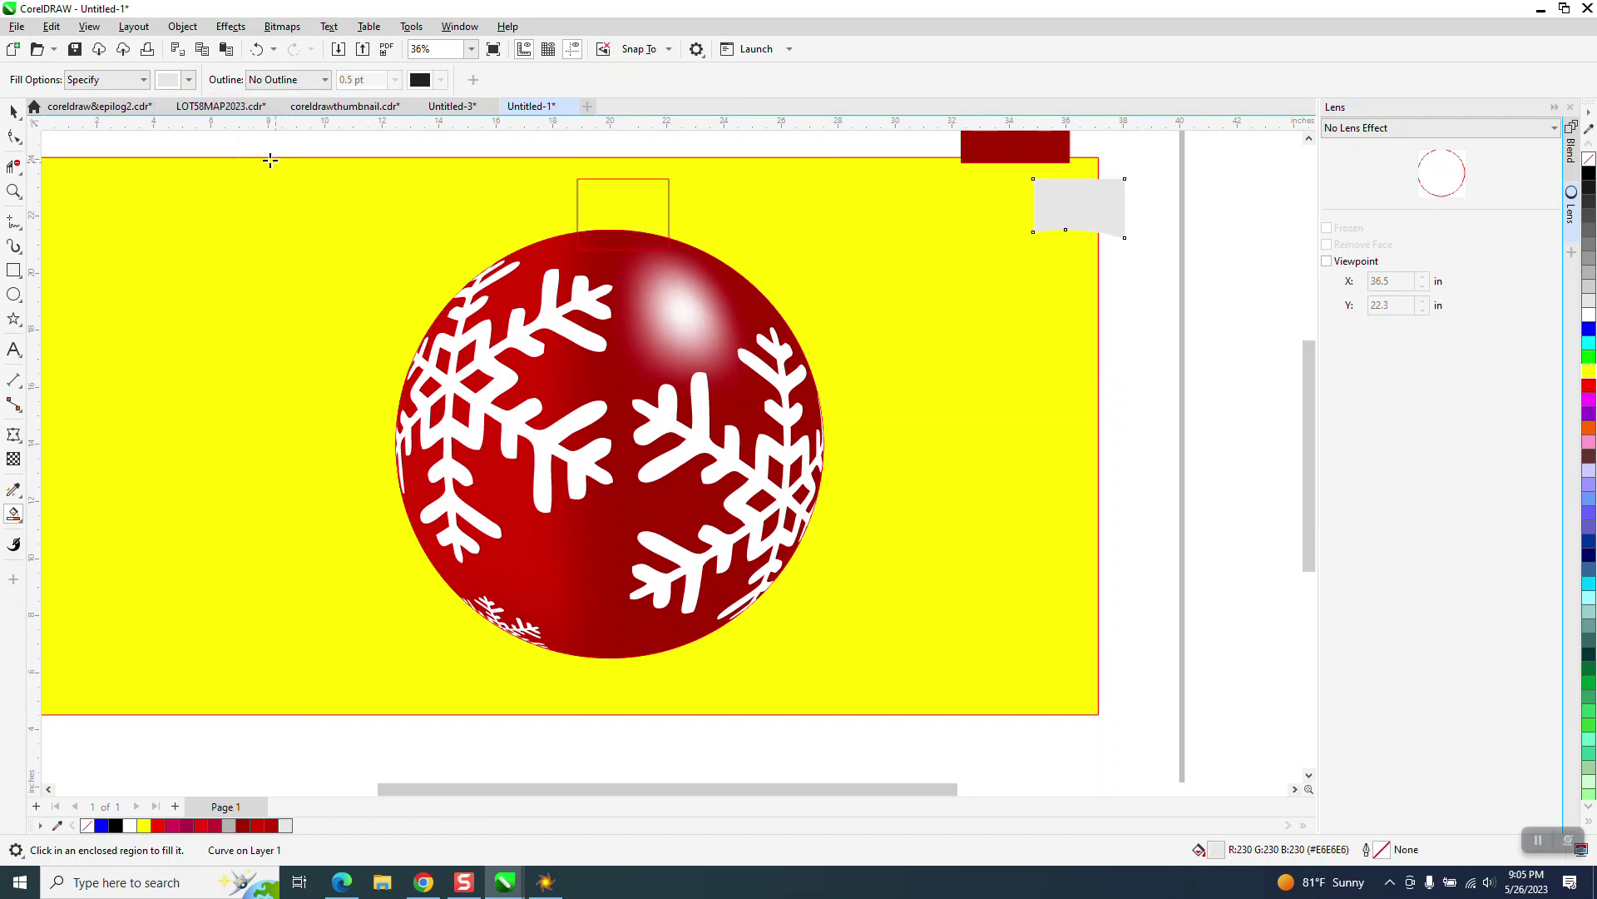
click(14, 111)
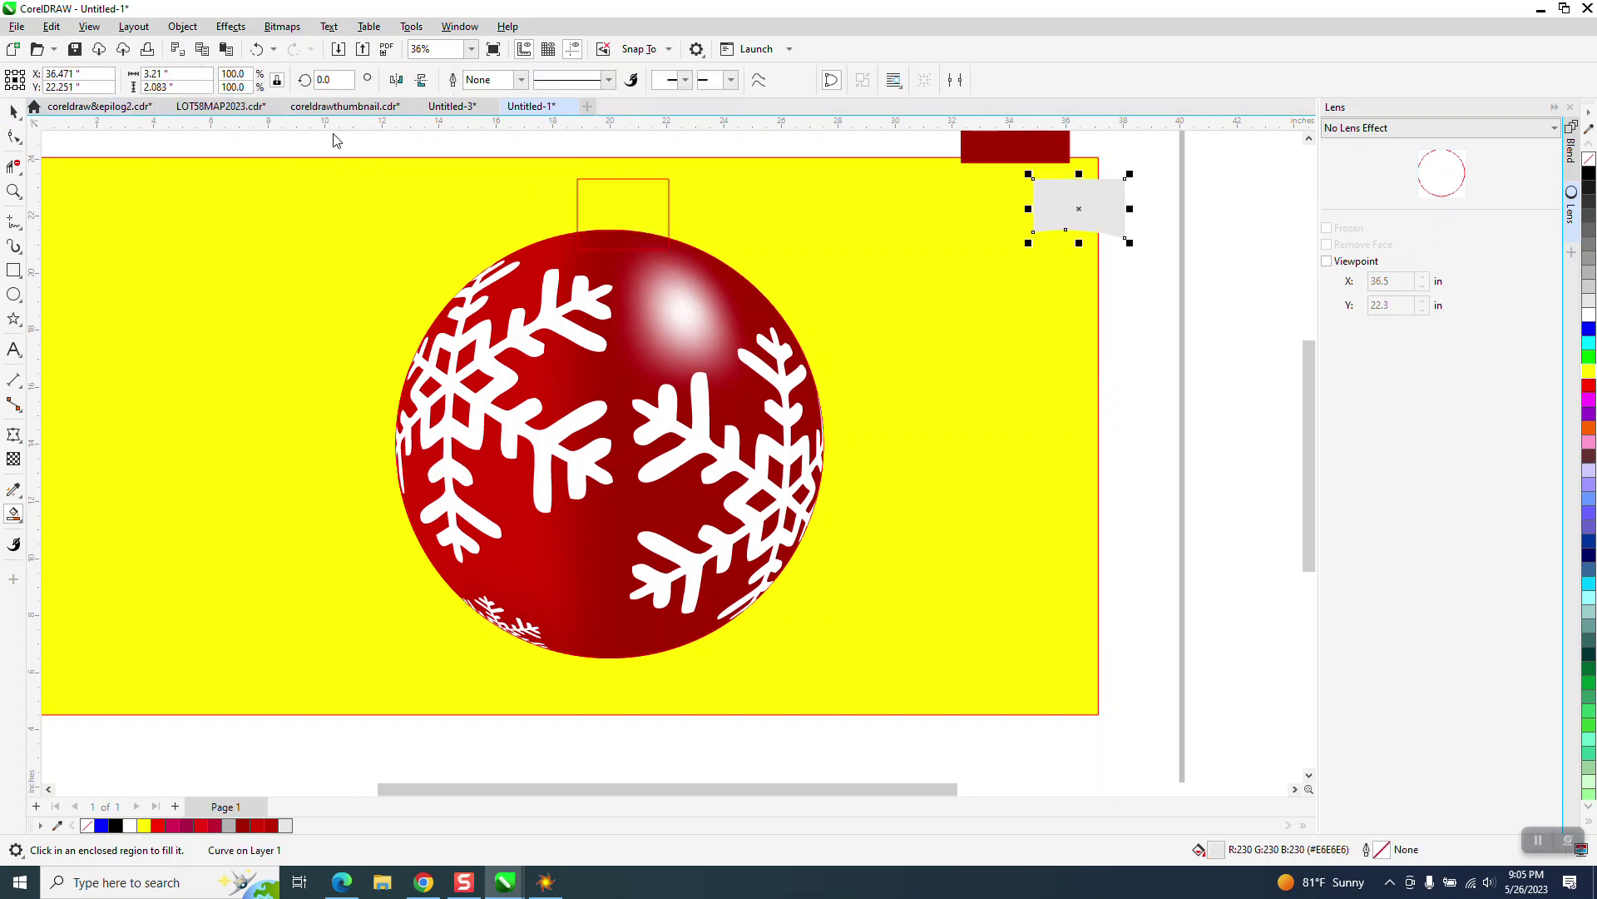
click(630, 181)
click(1031, 216)
click(1050, 214)
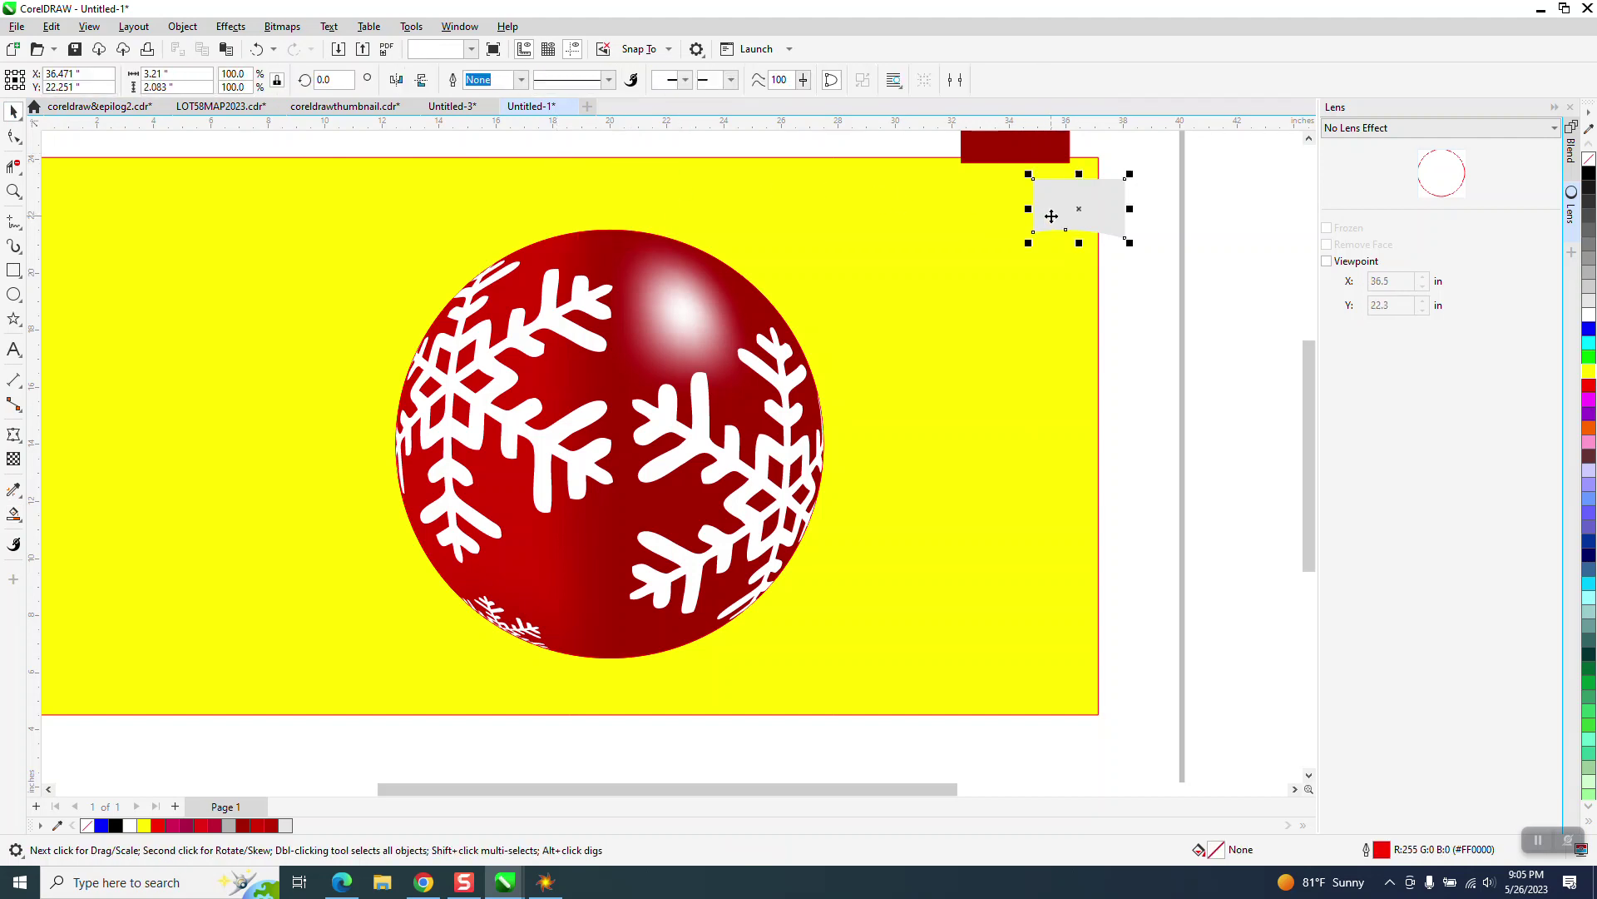
key(ctrl+z)
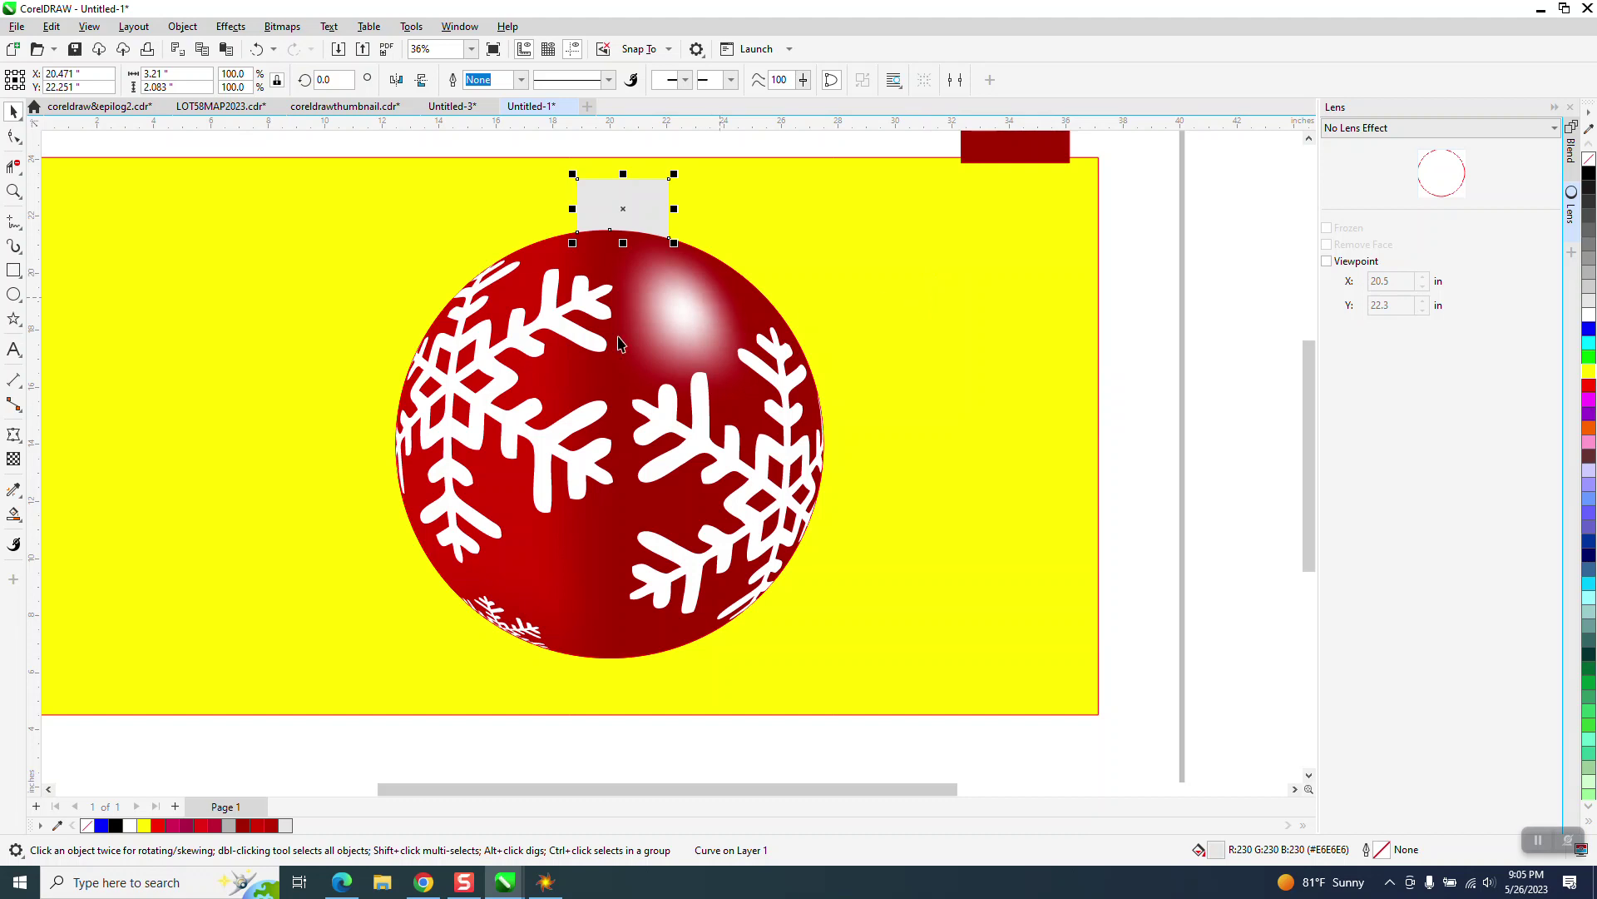
- Apply a linear fountain fill across the gray cap from its left edge to its right edge
click(13, 191)
drag(508, 148, 922, 389)
scroll(922, 389, down, 2)
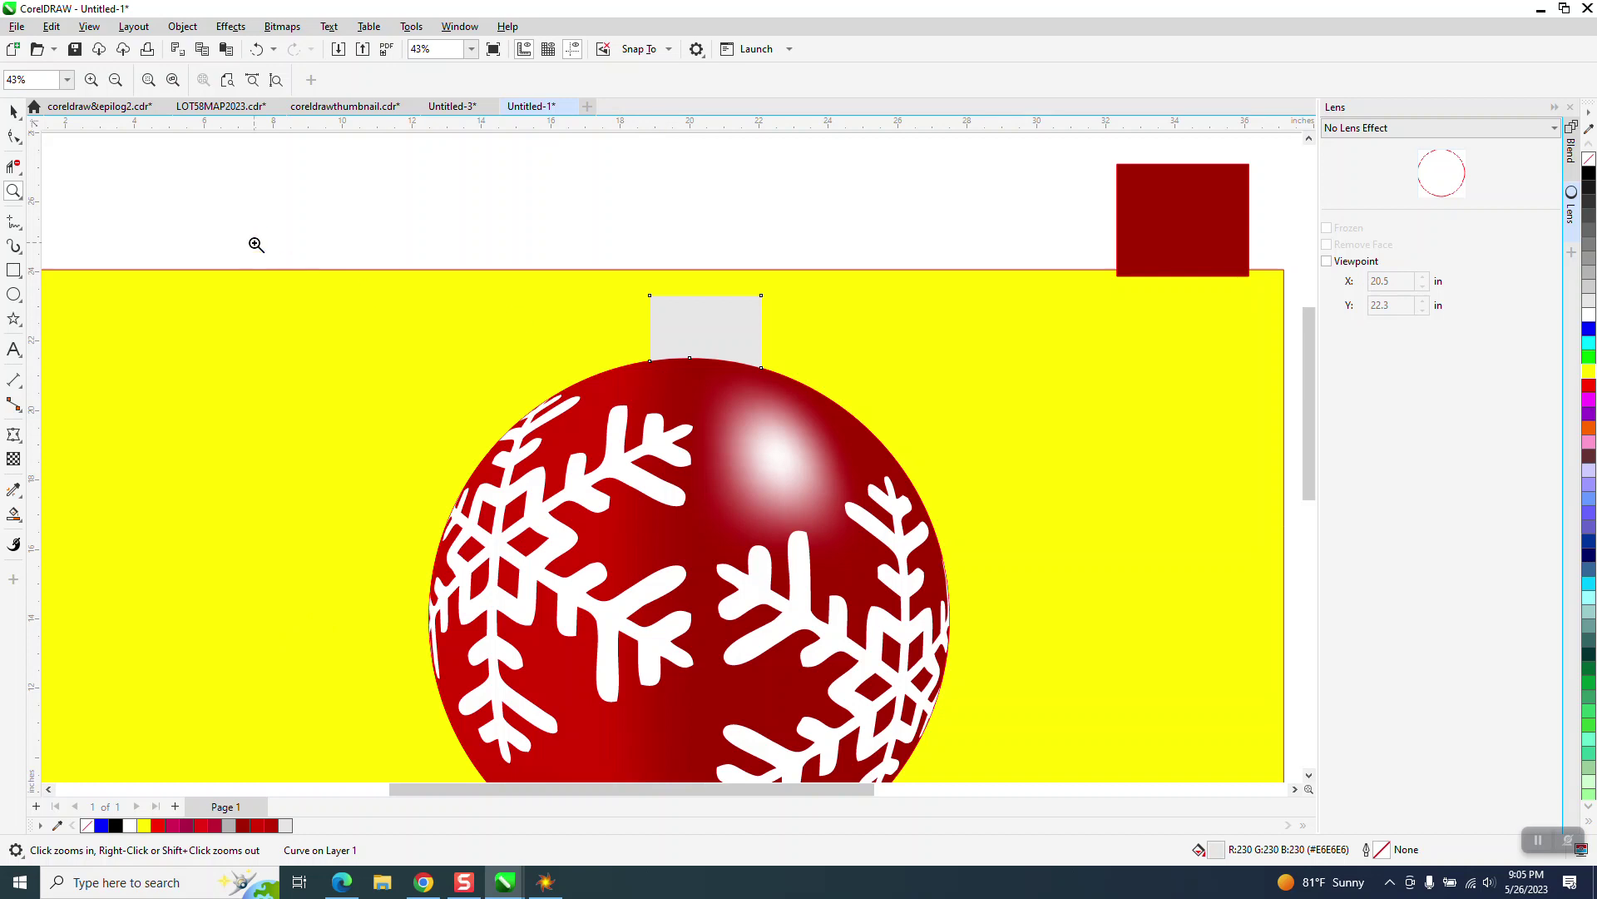
click(13, 111)
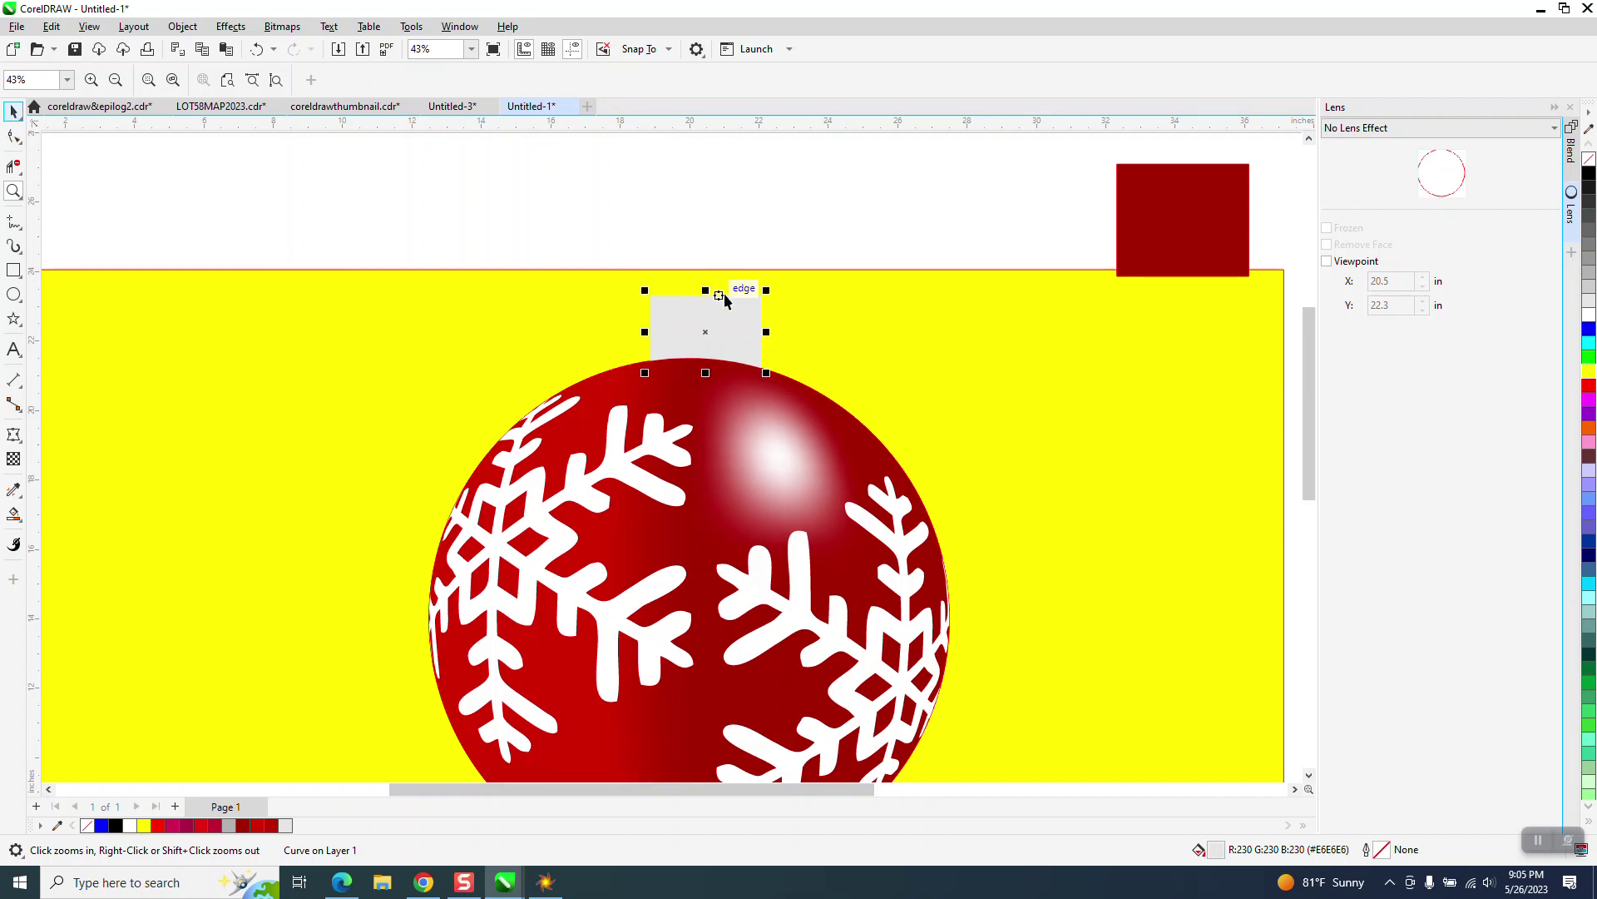
click(23, 526)
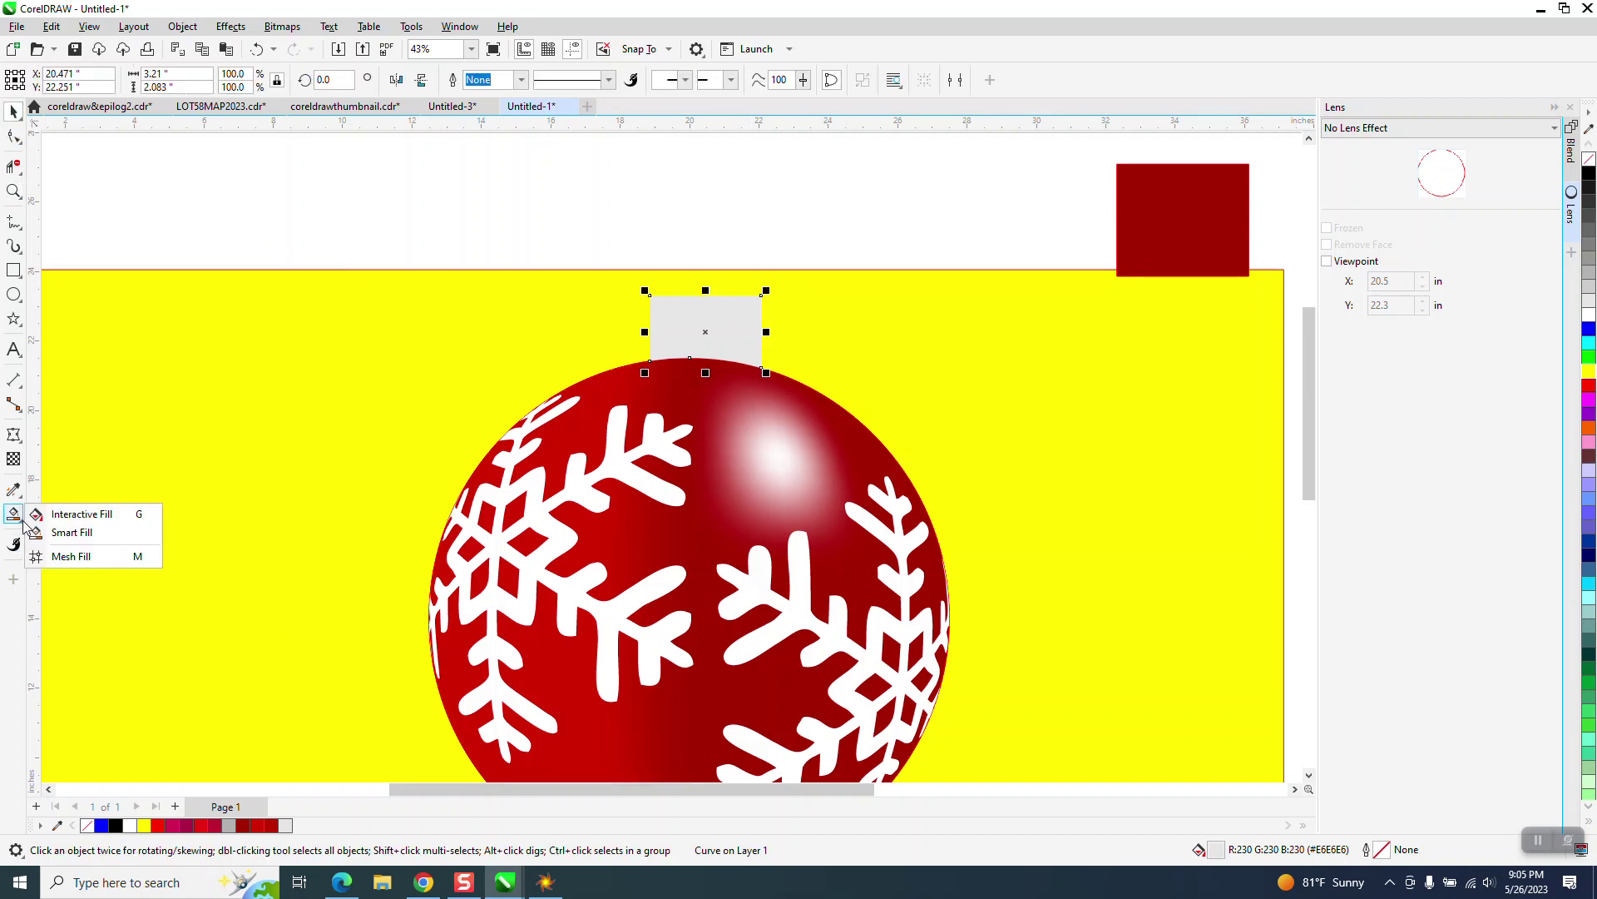
click(63, 521)
drag(650, 328, 765, 330)
- Add three light gray colour nodes along the cap's fountain fill and one white node near its left edge
key(z)
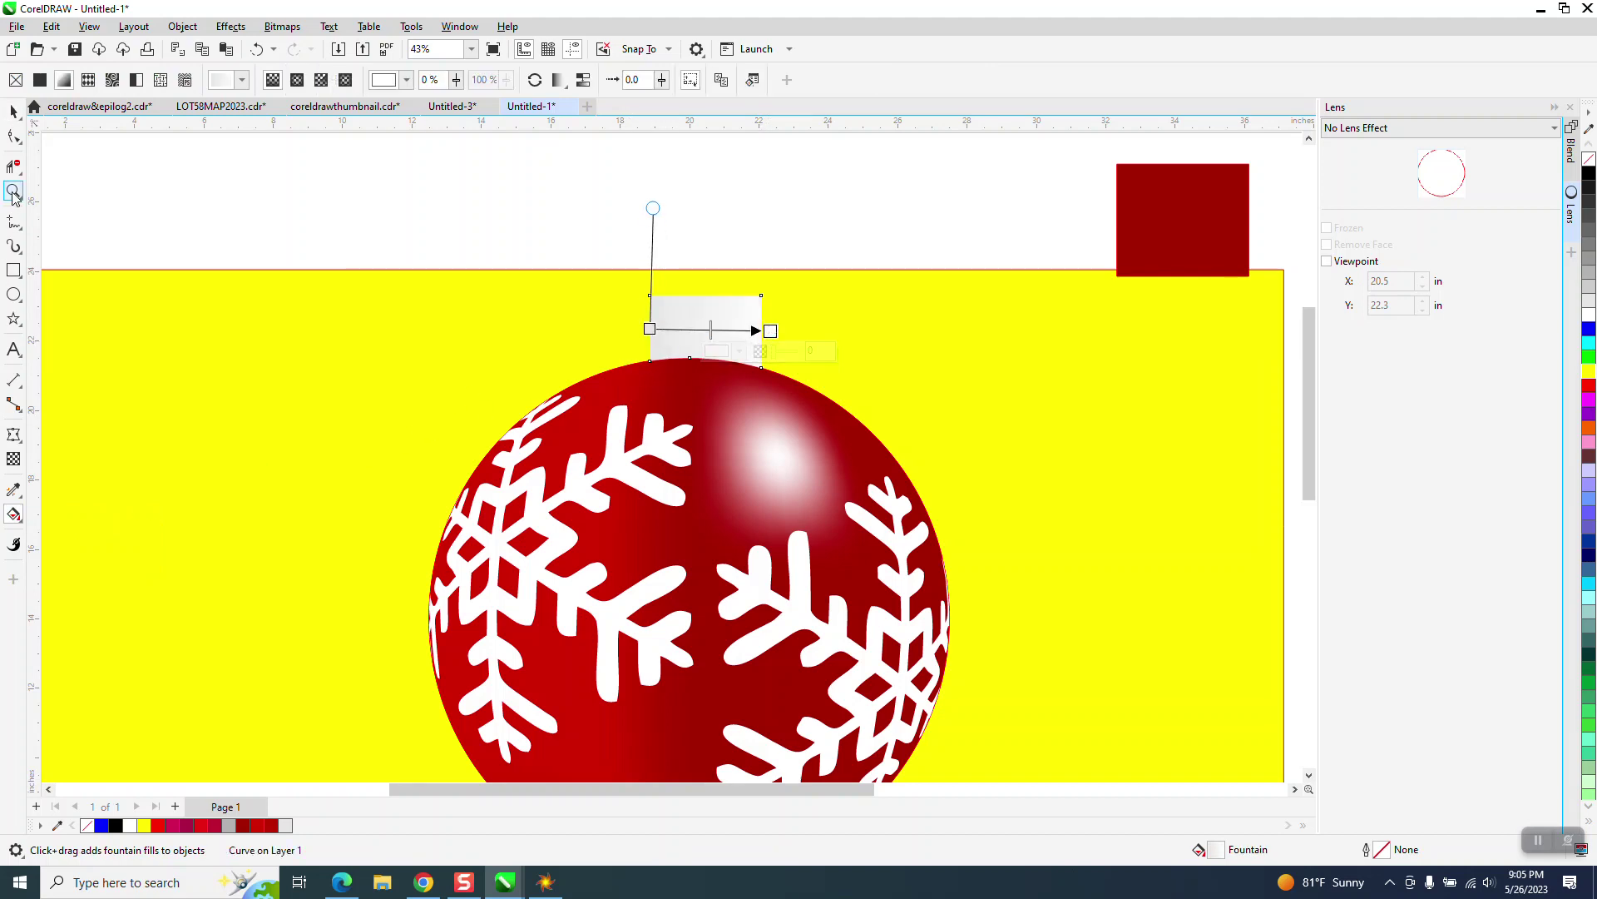
drag(539, 248, 949, 443)
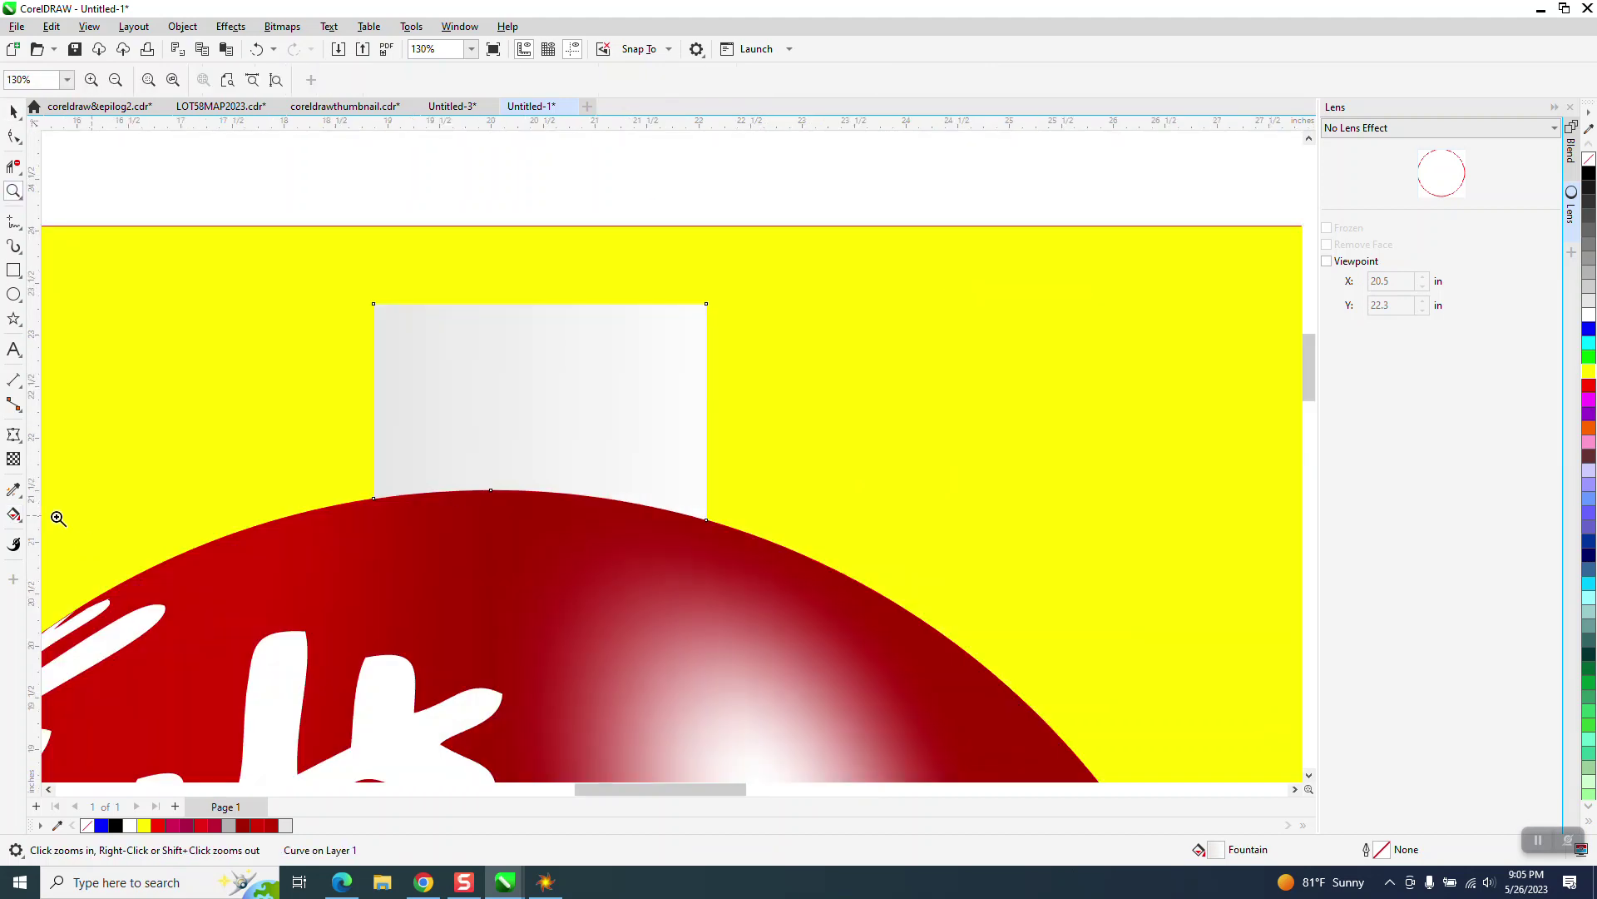
click(14, 514)
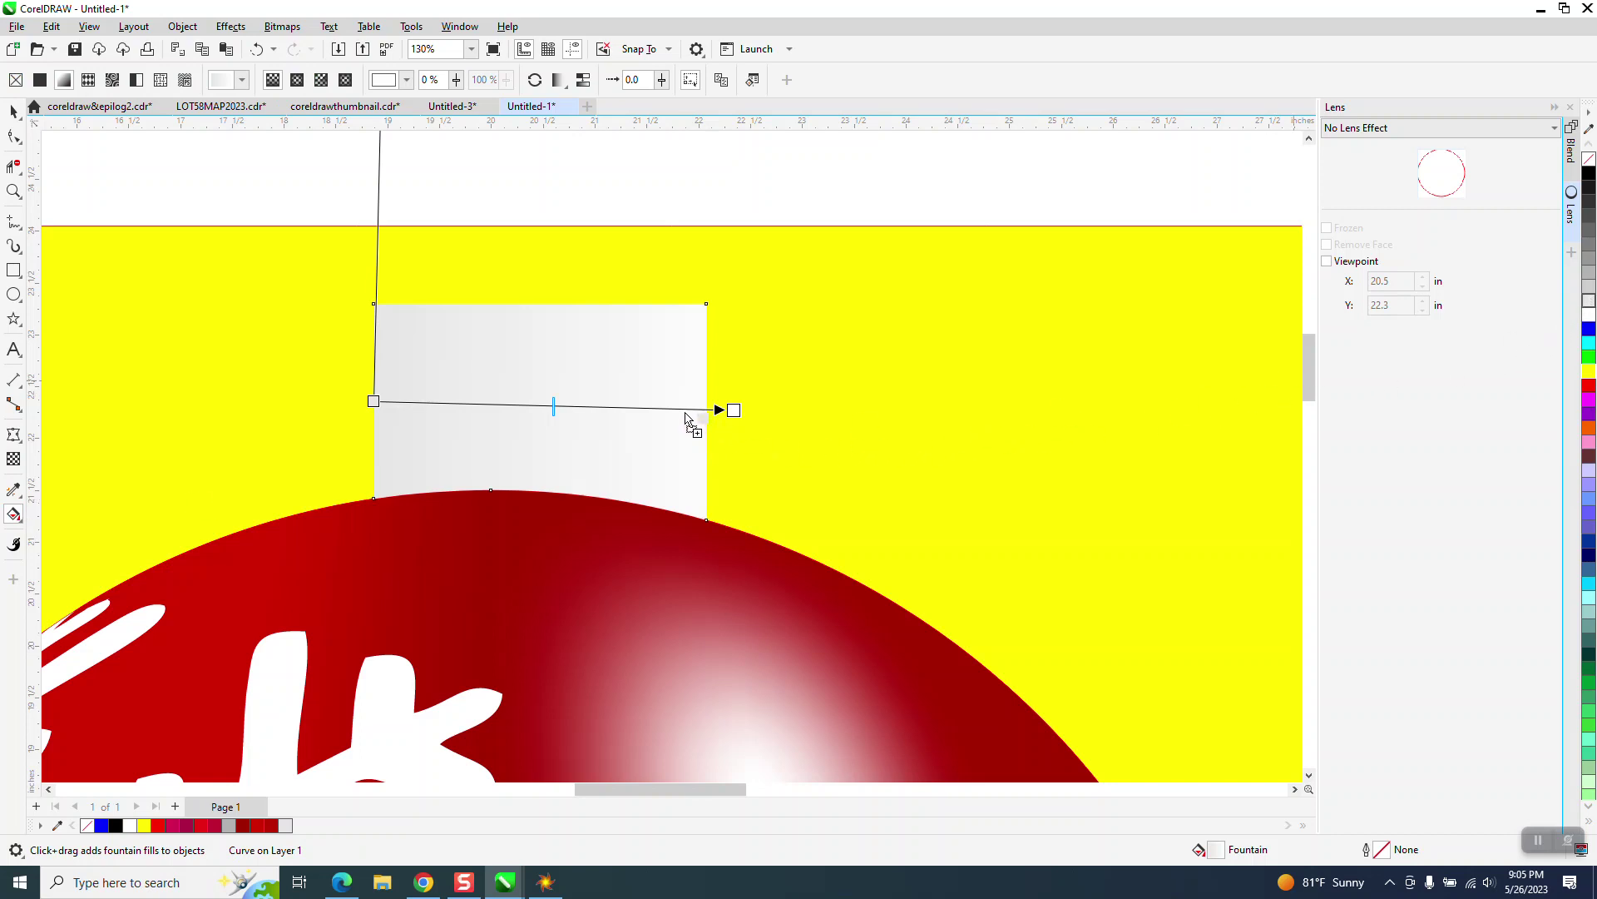
double_click(682, 411)
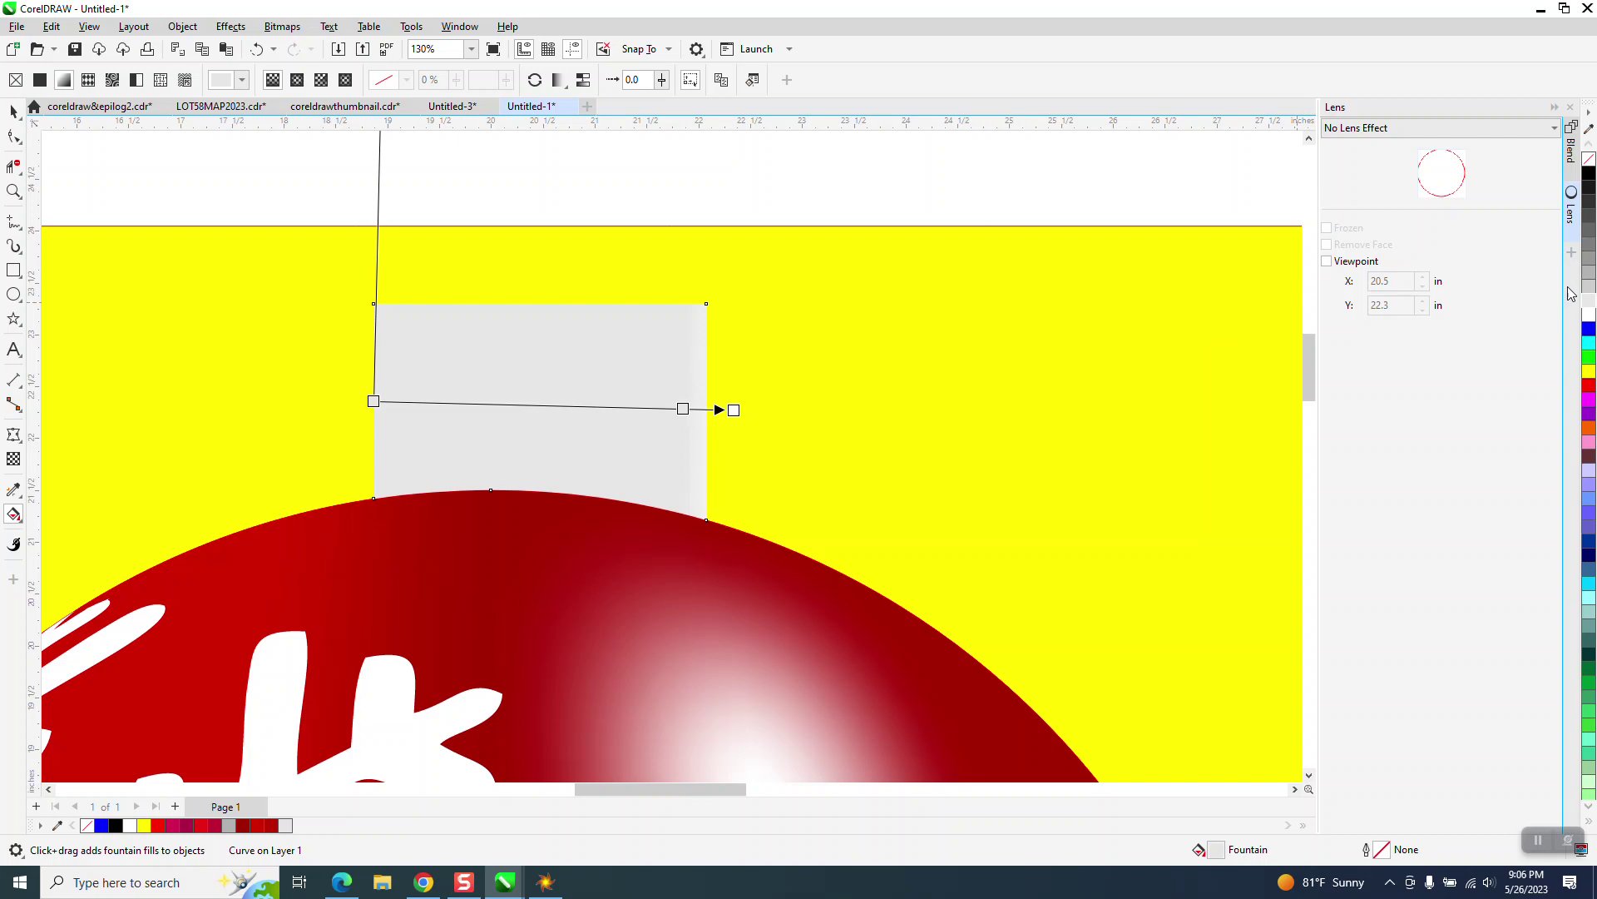
double_click(612, 407)
double_click(485, 405)
double_click(442, 402)
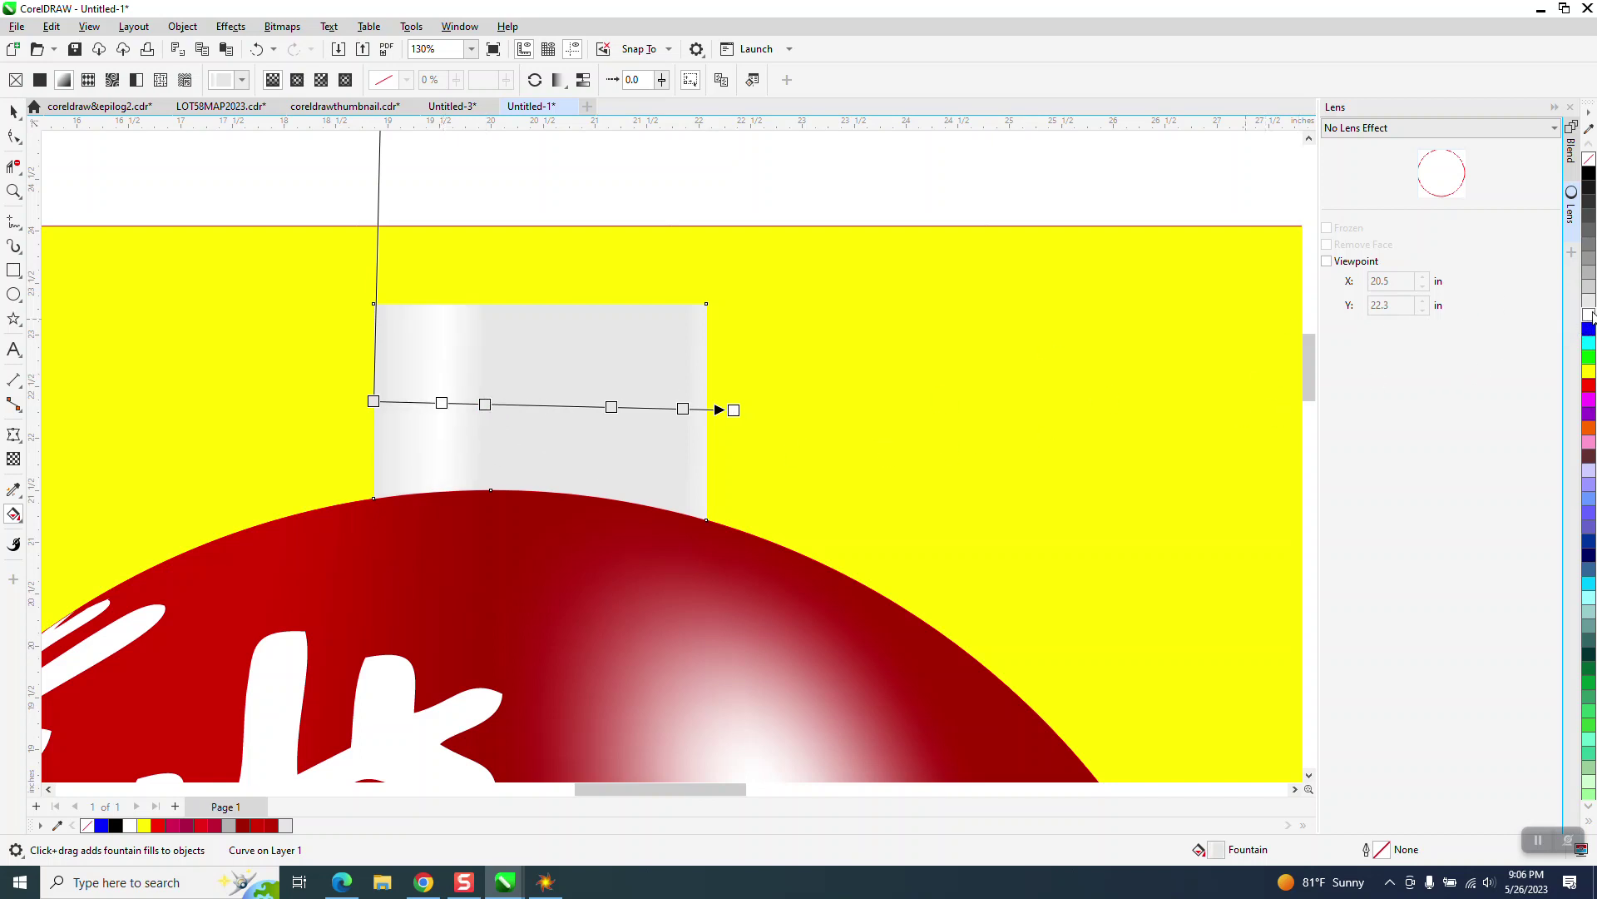
- Add two more white nodes between the gray nodes, at the middle and right part of the cap's fountain fill, and deselect the cap
double_click(547, 405)
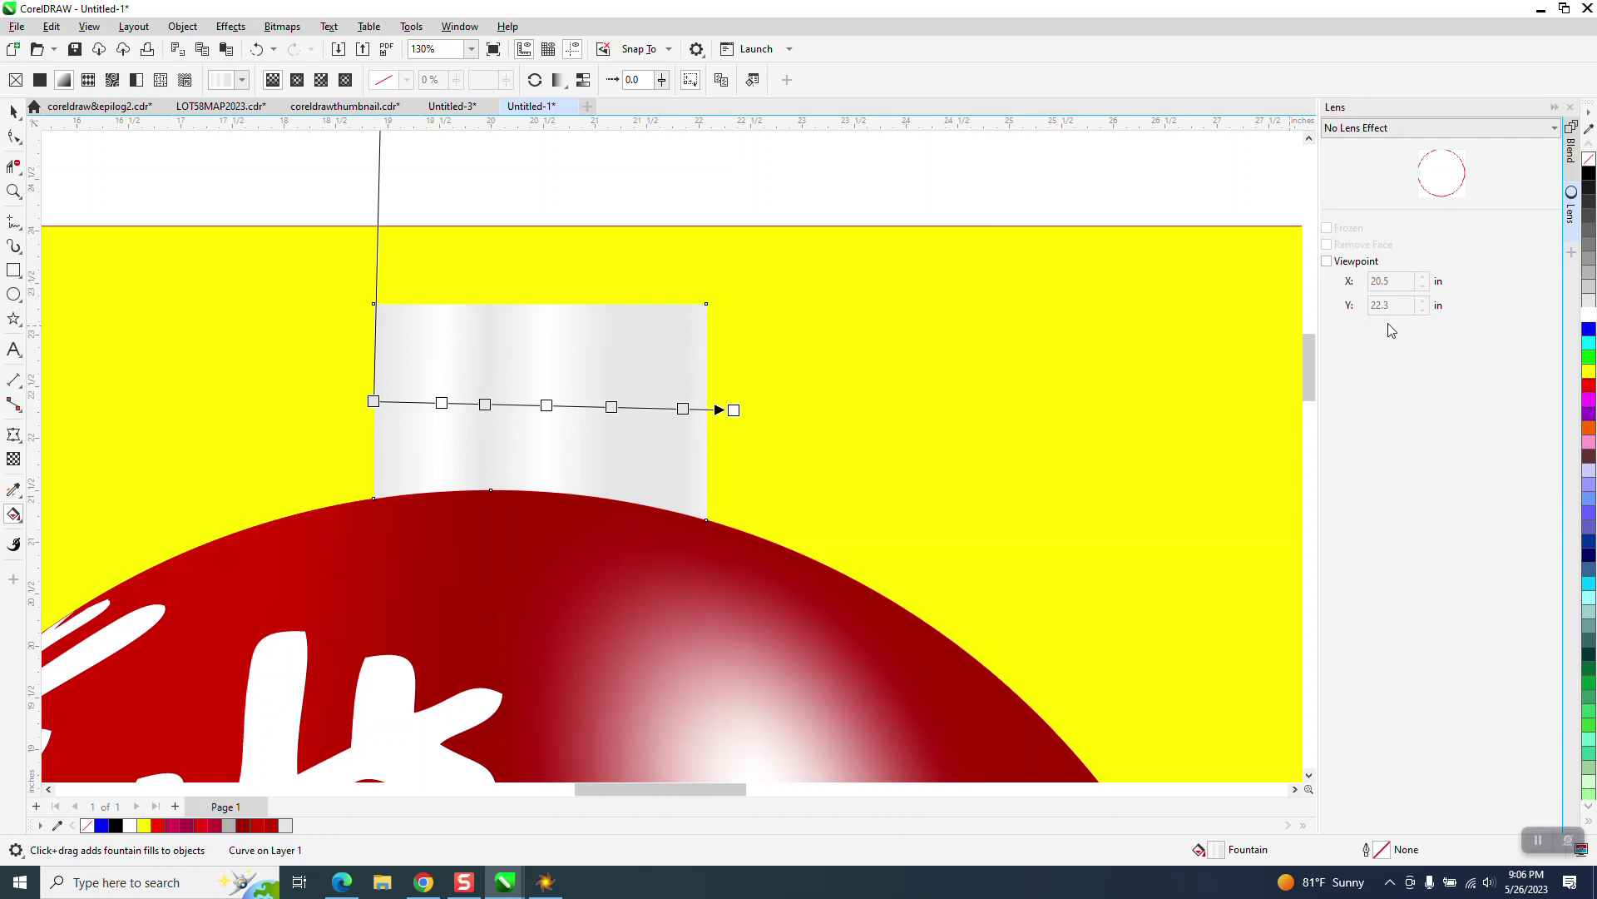
double_click(651, 408)
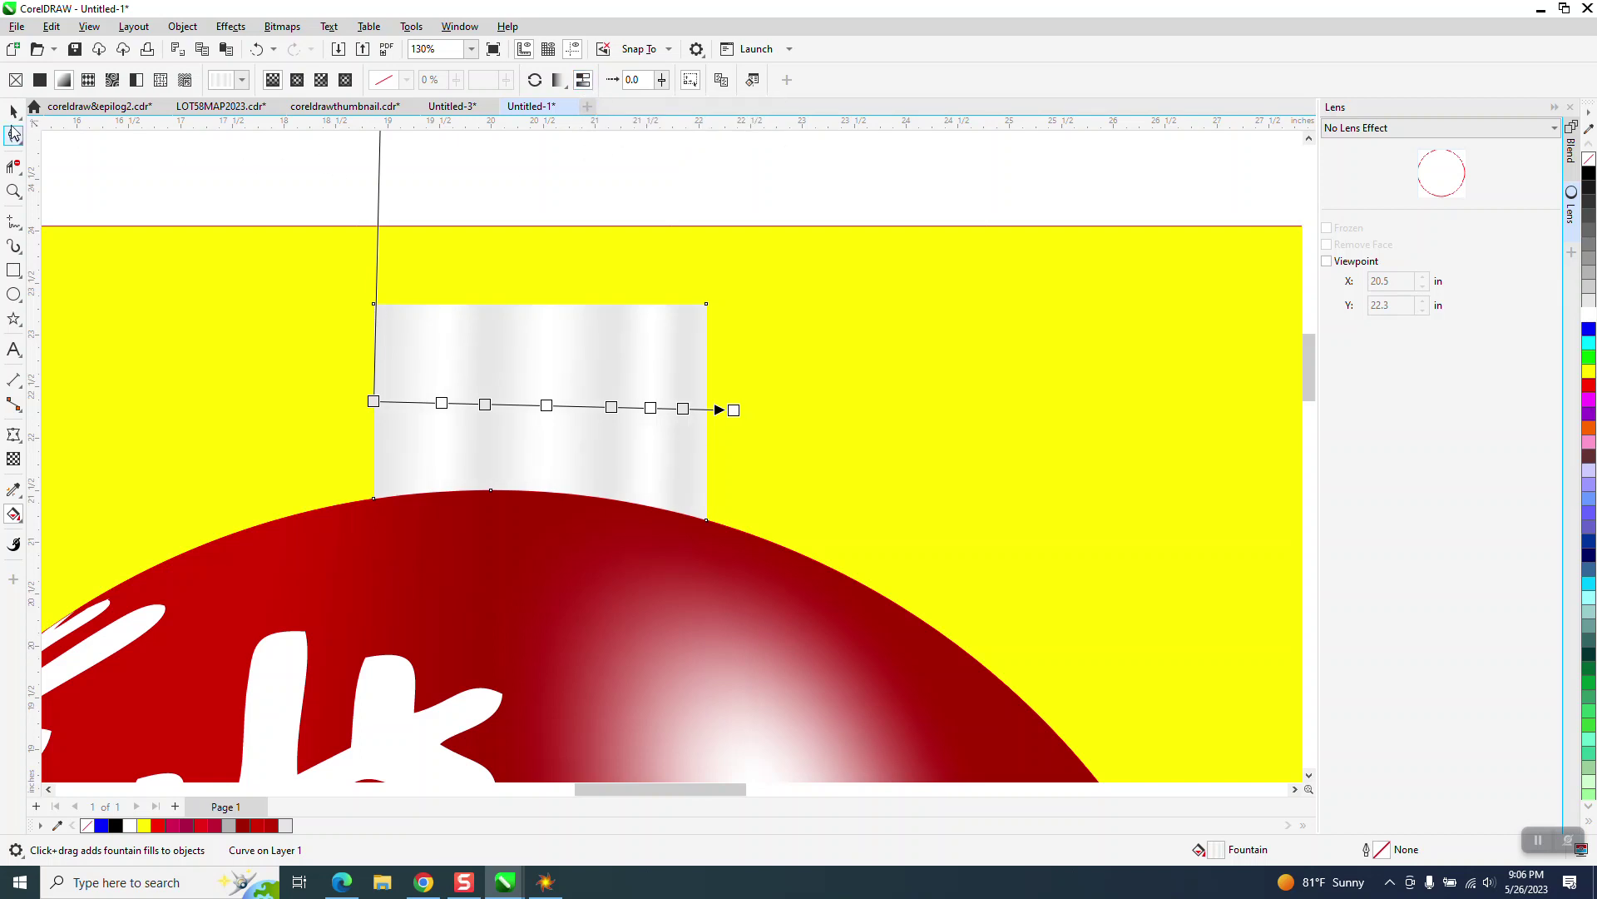
key(space)
scroll(748, 392, down, 4)
key(Escape)
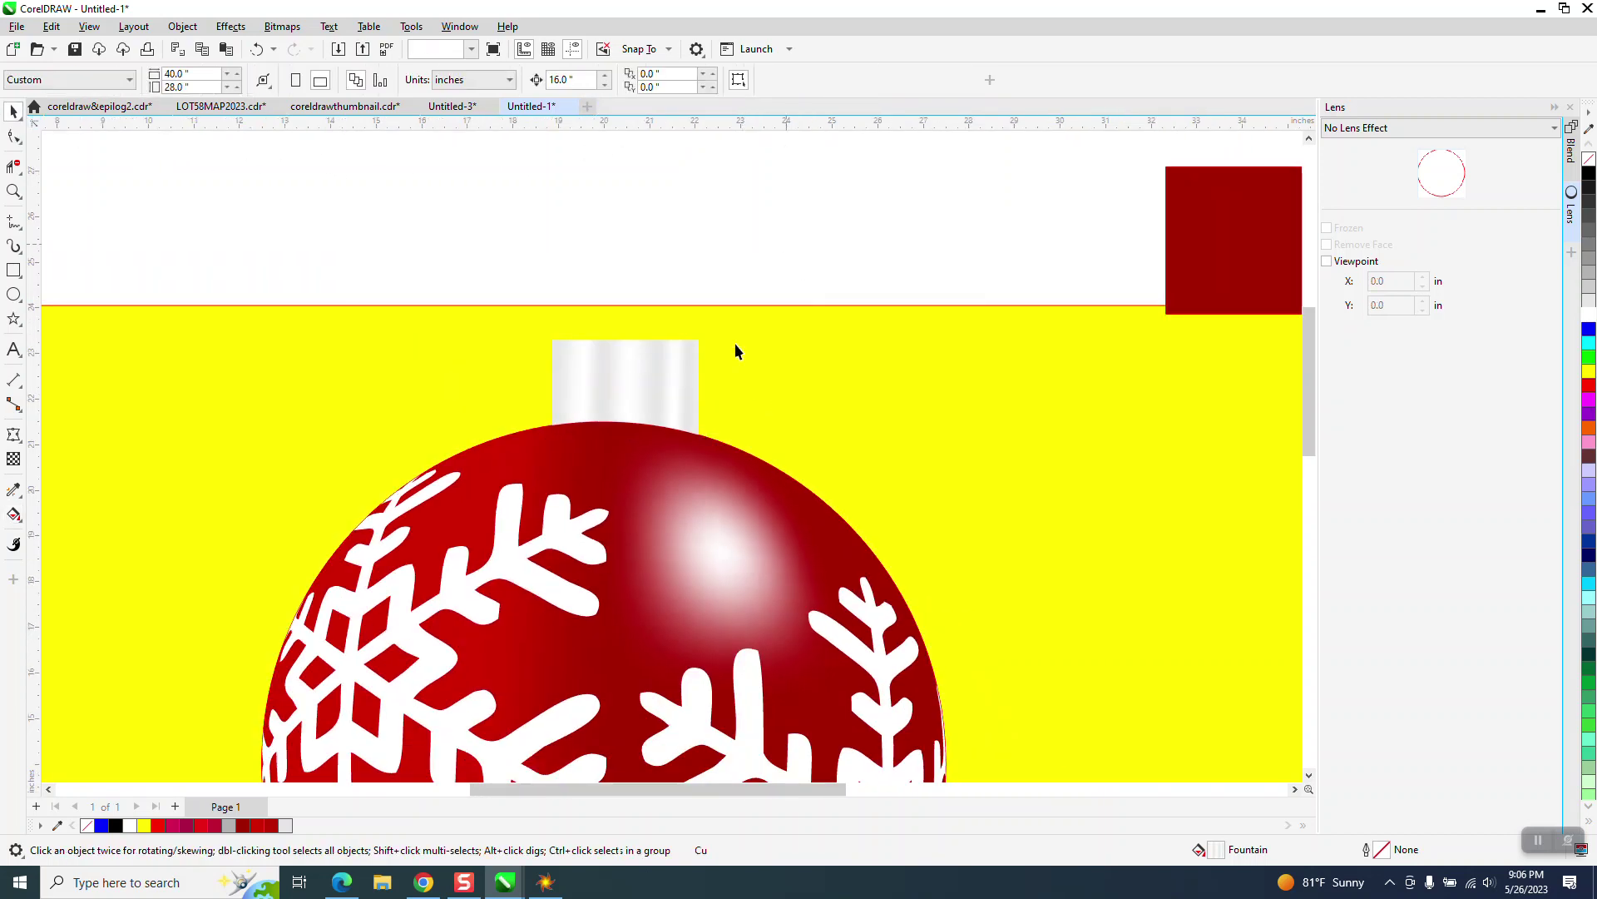
scroll(621, 391, down, 3)
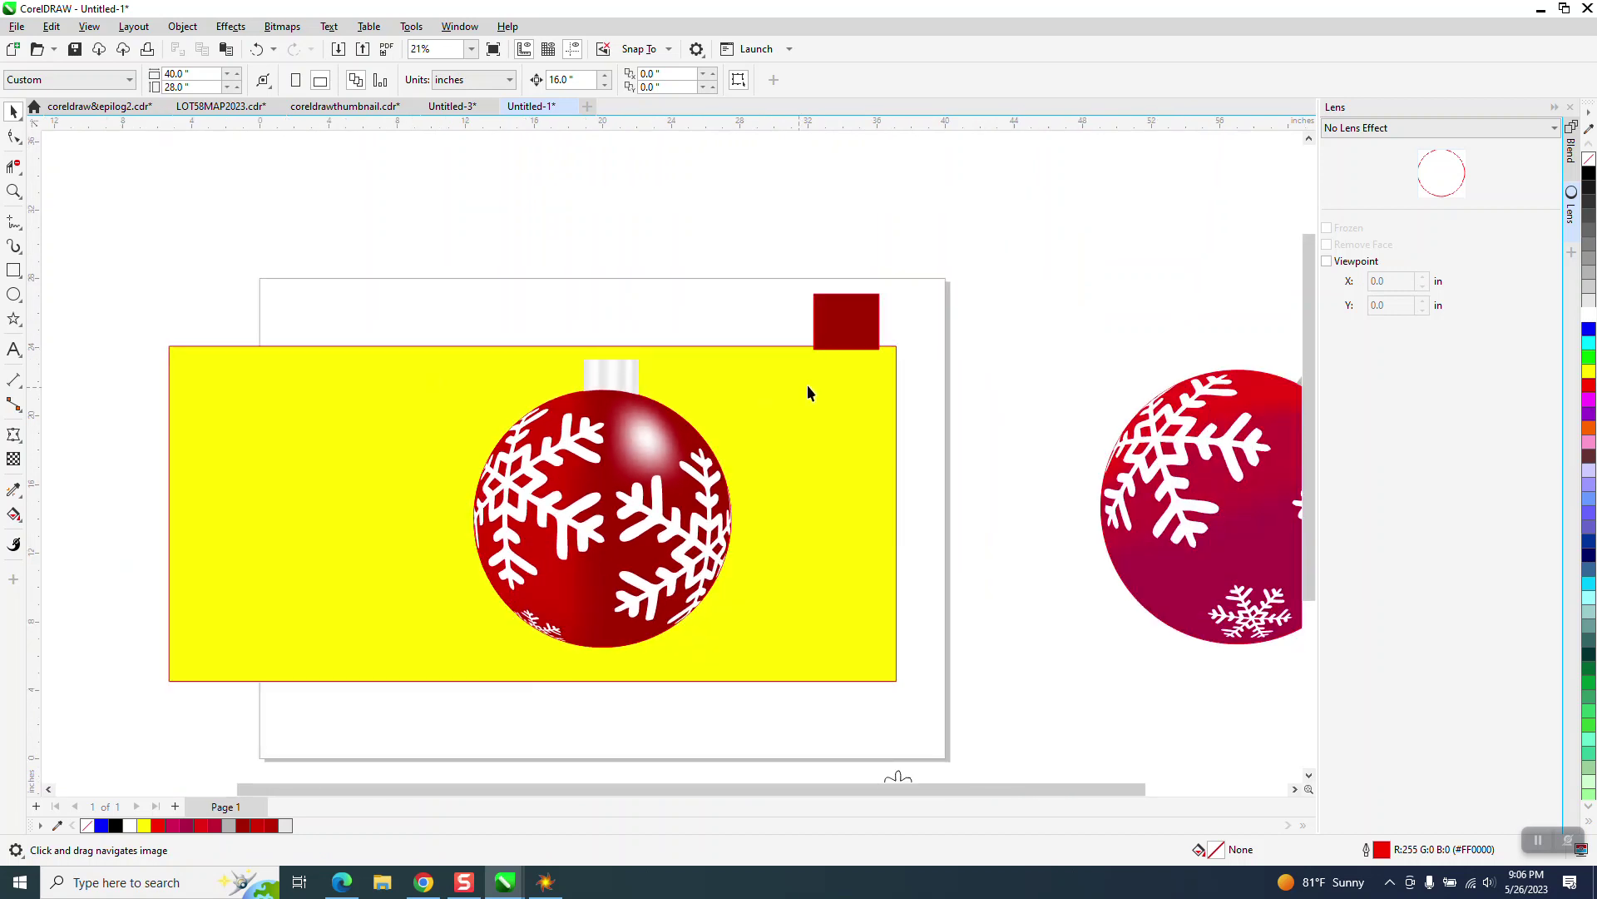
- Delete the yellow background rectangle and rotate the whole ornament with its cap clockwise to an angle of about 330 degrees
click(439, 373)
key(Delete)
drag(796, 669, 797, 669)
click(718, 574)
drag(741, 354, 834, 426)
click(832, 474)
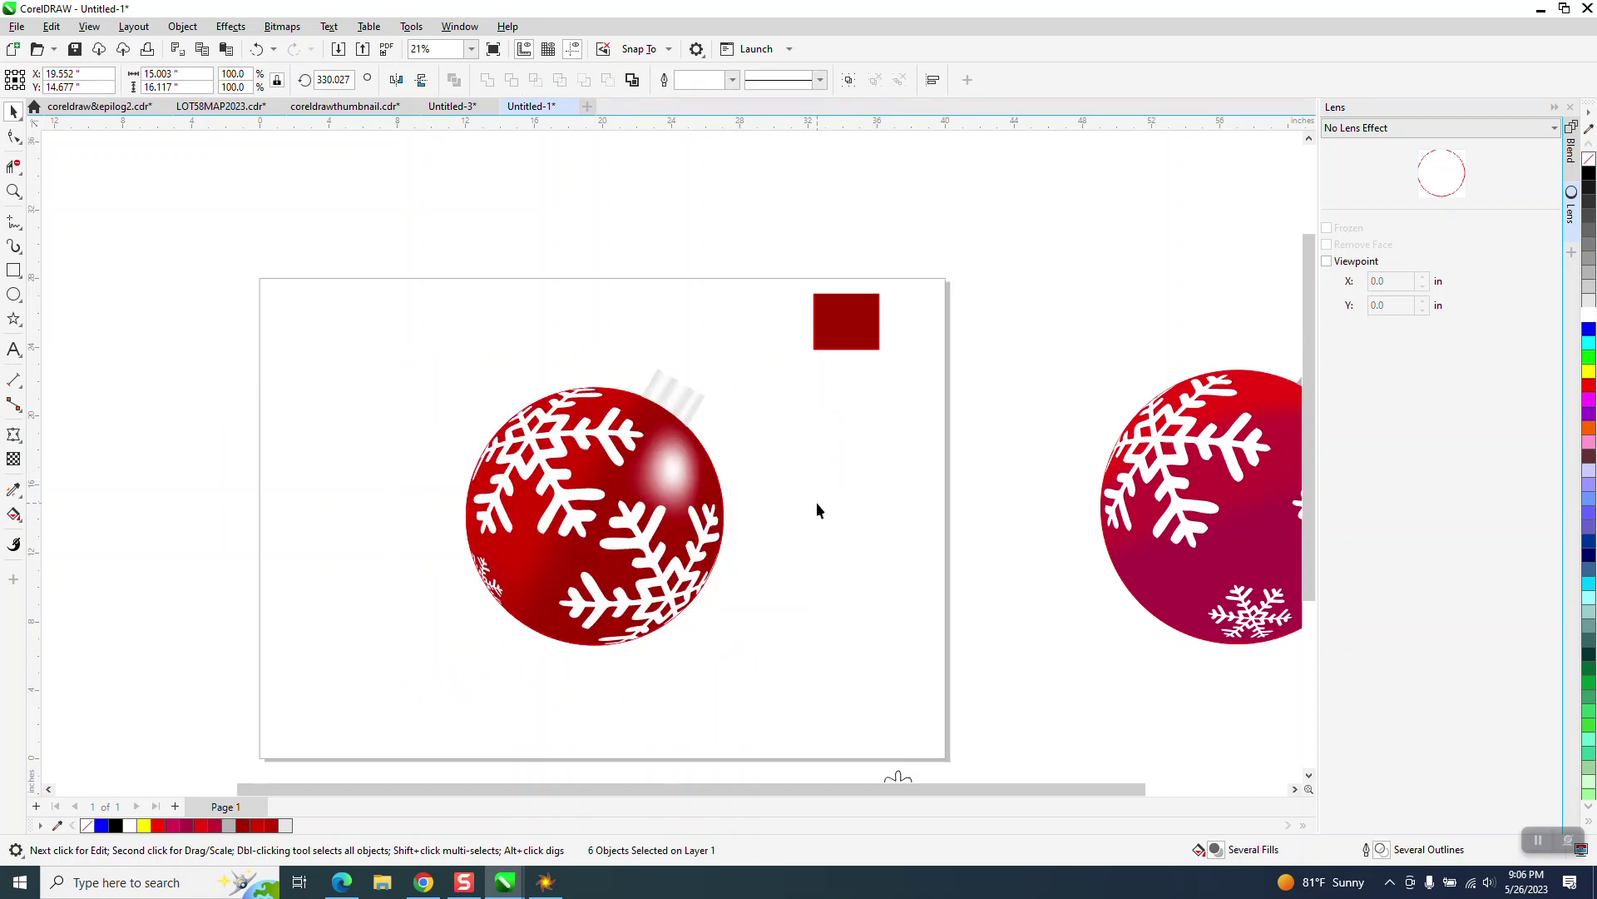
- Draw a near-black (#1A1A1A) rectangle about 22.7 by 18.3 in around the ornament and send it behind the ornament
click(13, 271)
drag(409, 348, 800, 663)
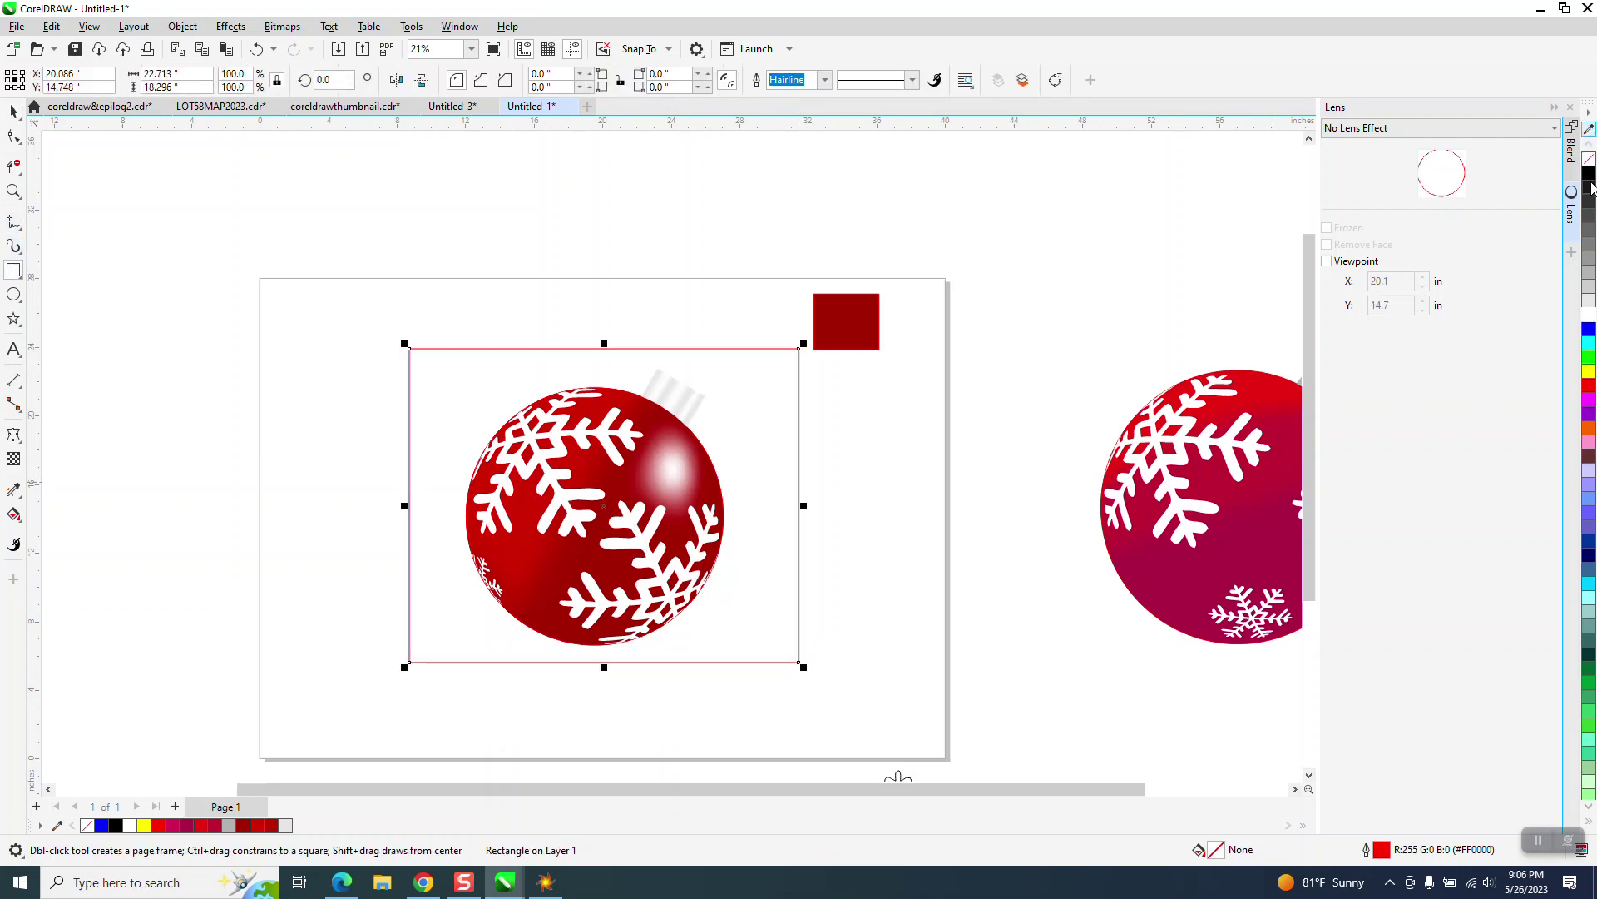
click(182, 26)
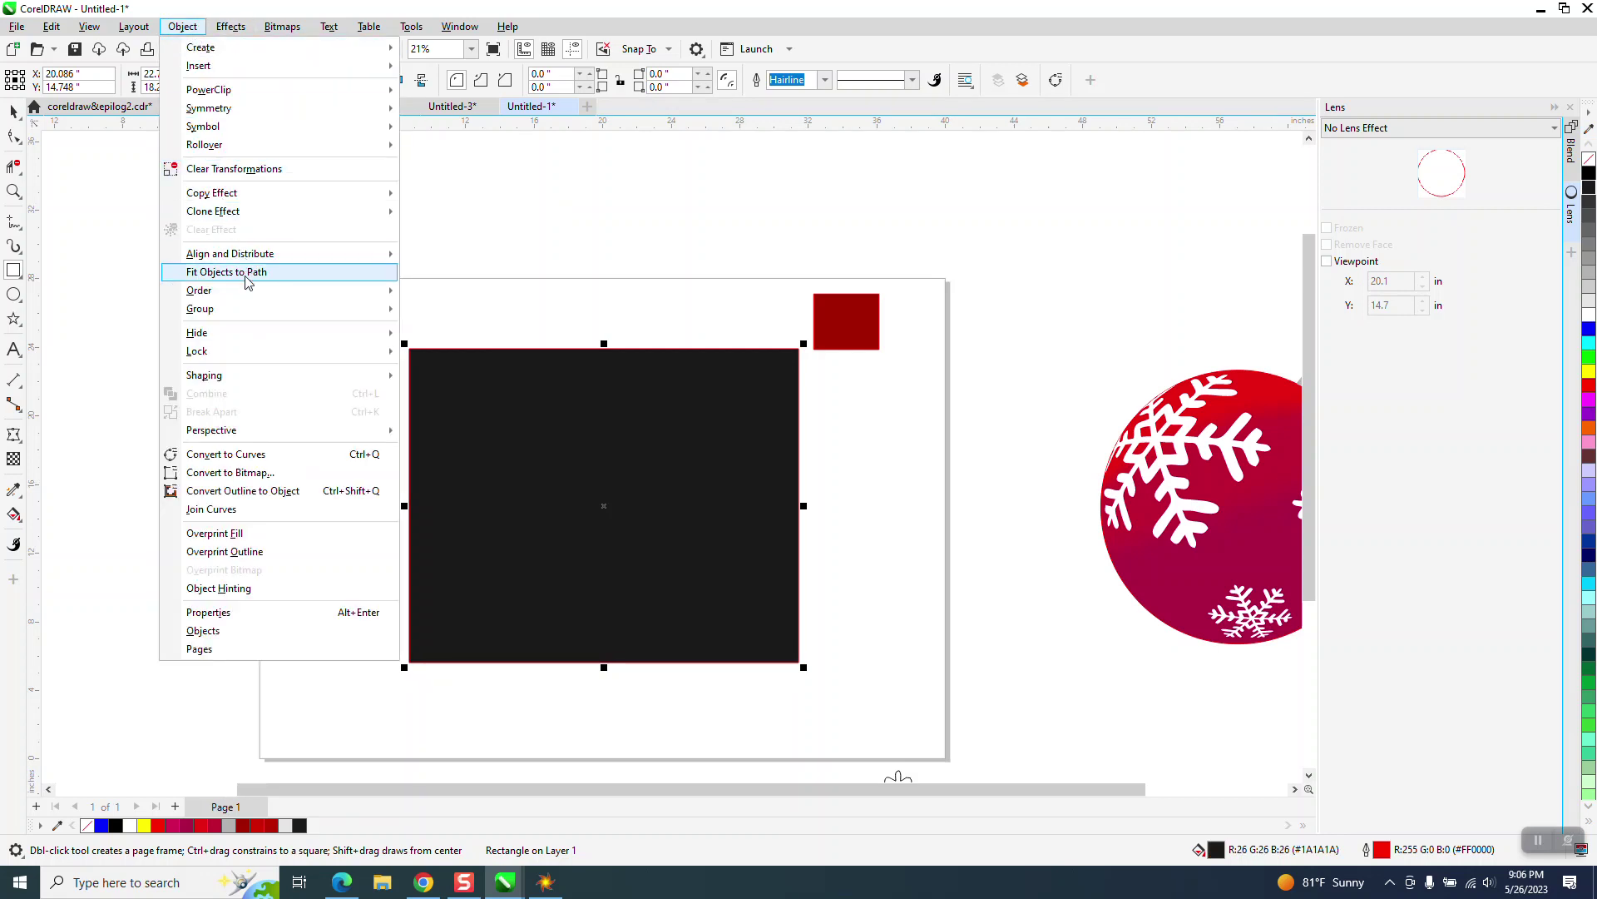
mouse_move(229, 291)
click(428, 311)
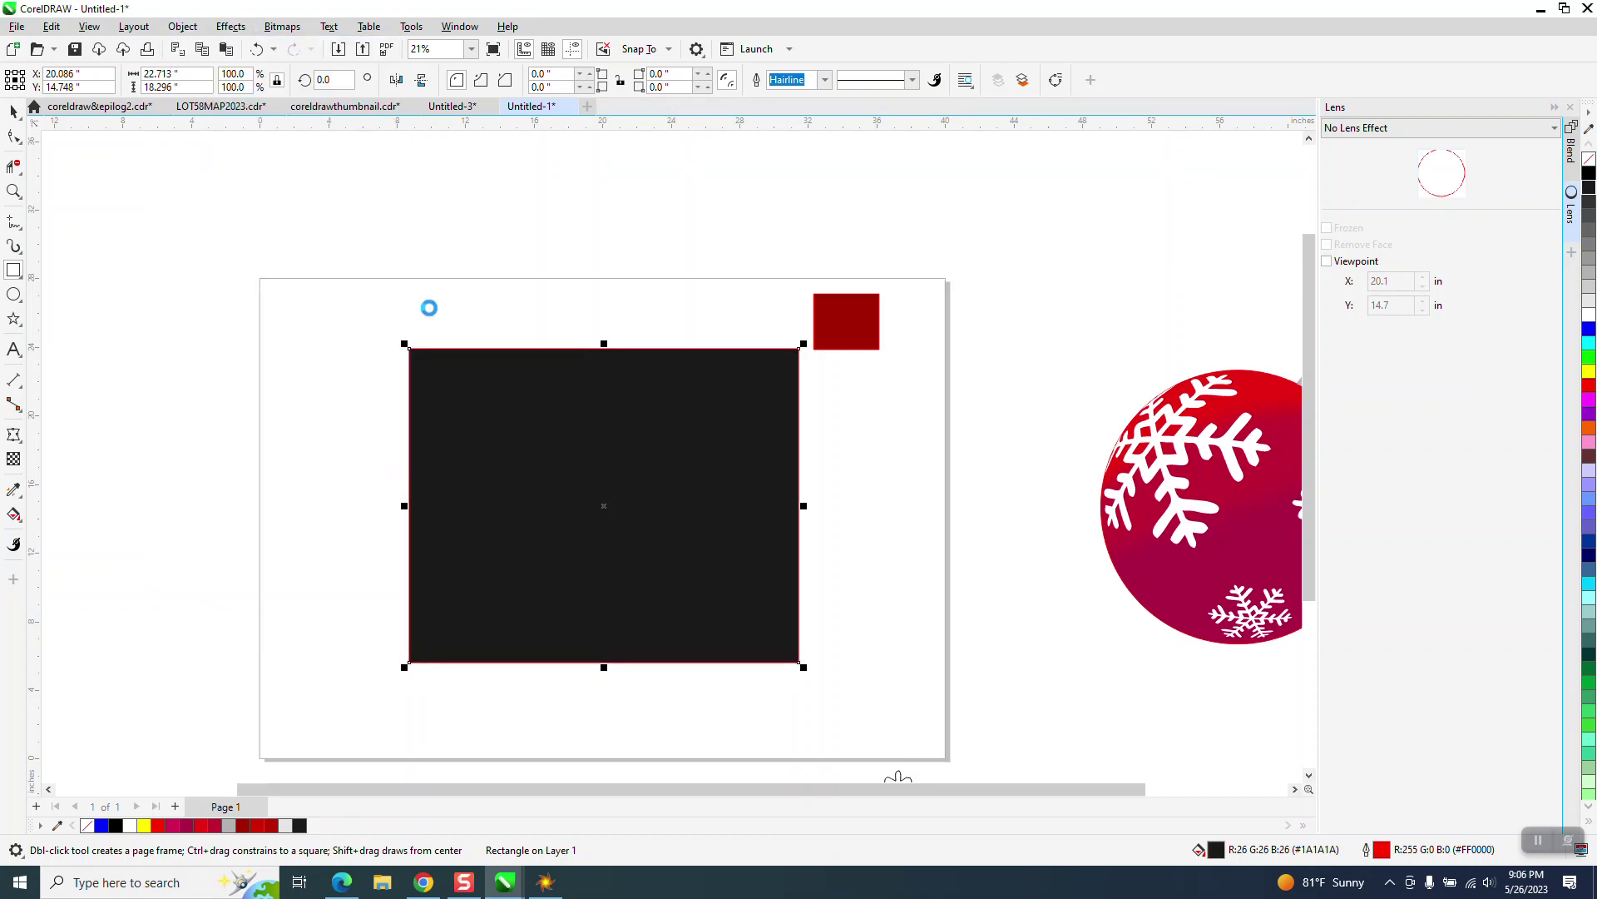
- Examine the ornament up close against the dark background, leaving nothing selected
click(14, 191)
drag(440, 358, 931, 685)
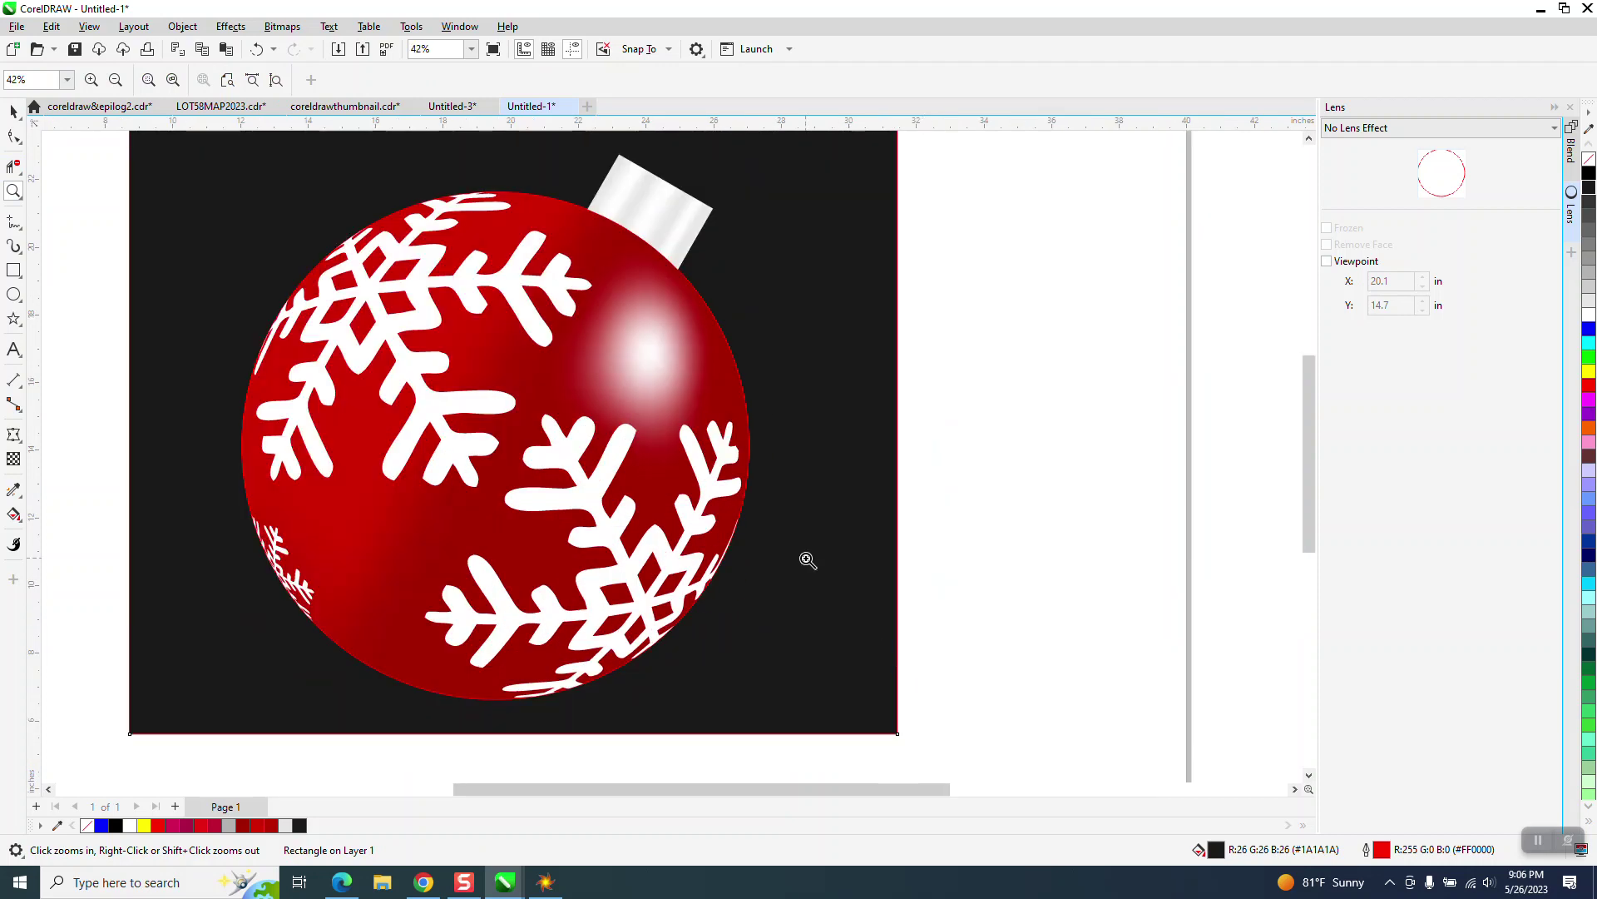
key(space)
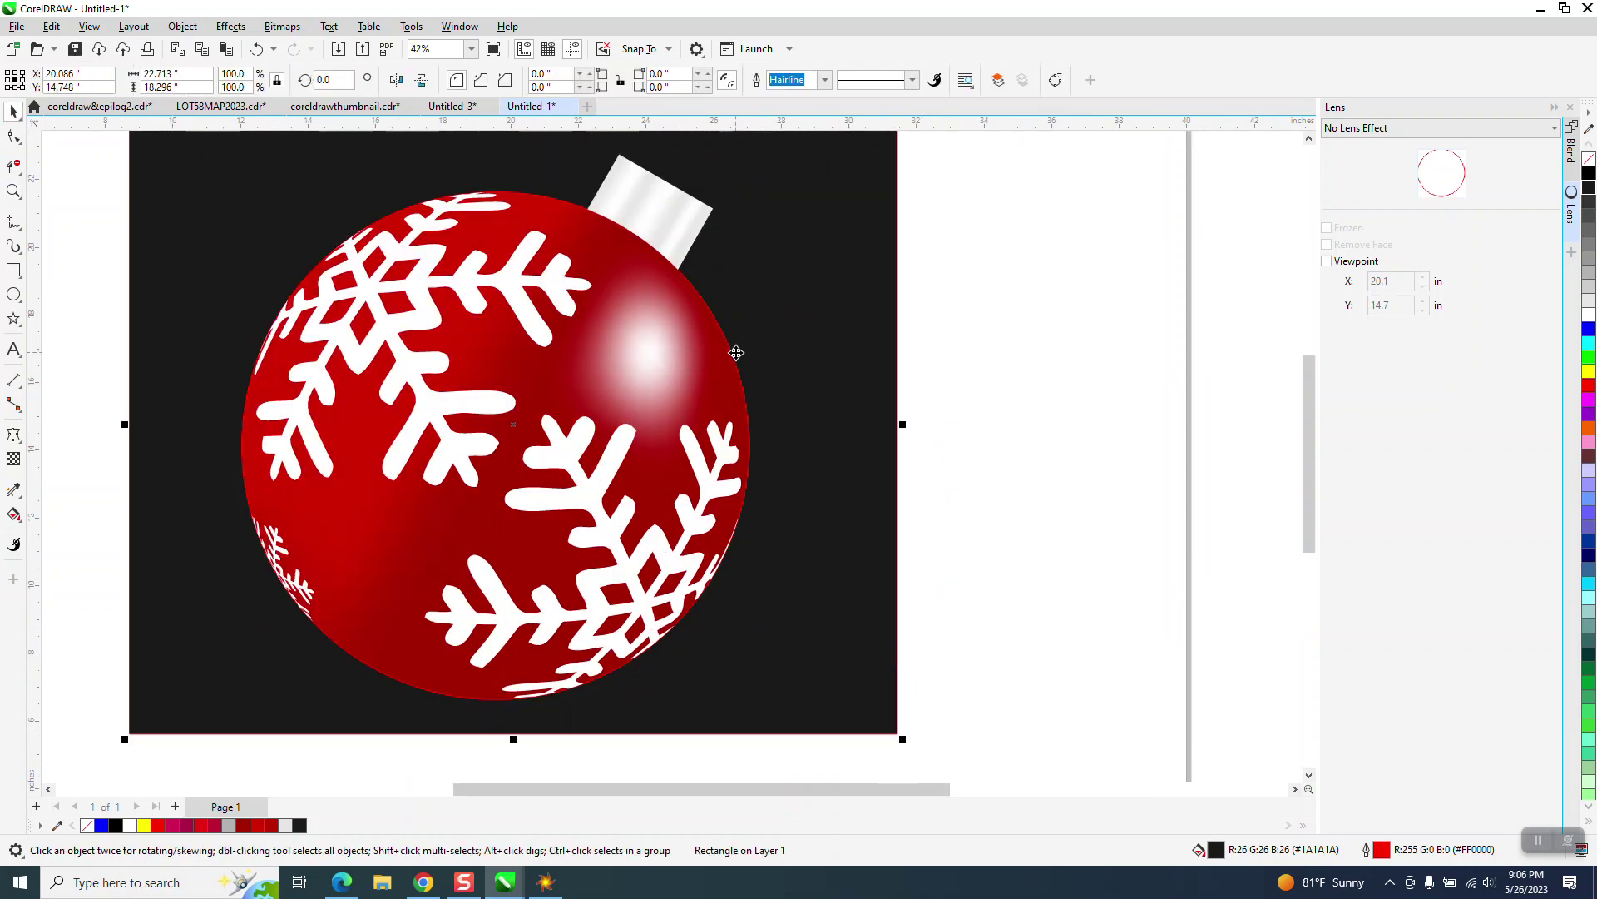
click(735, 366)
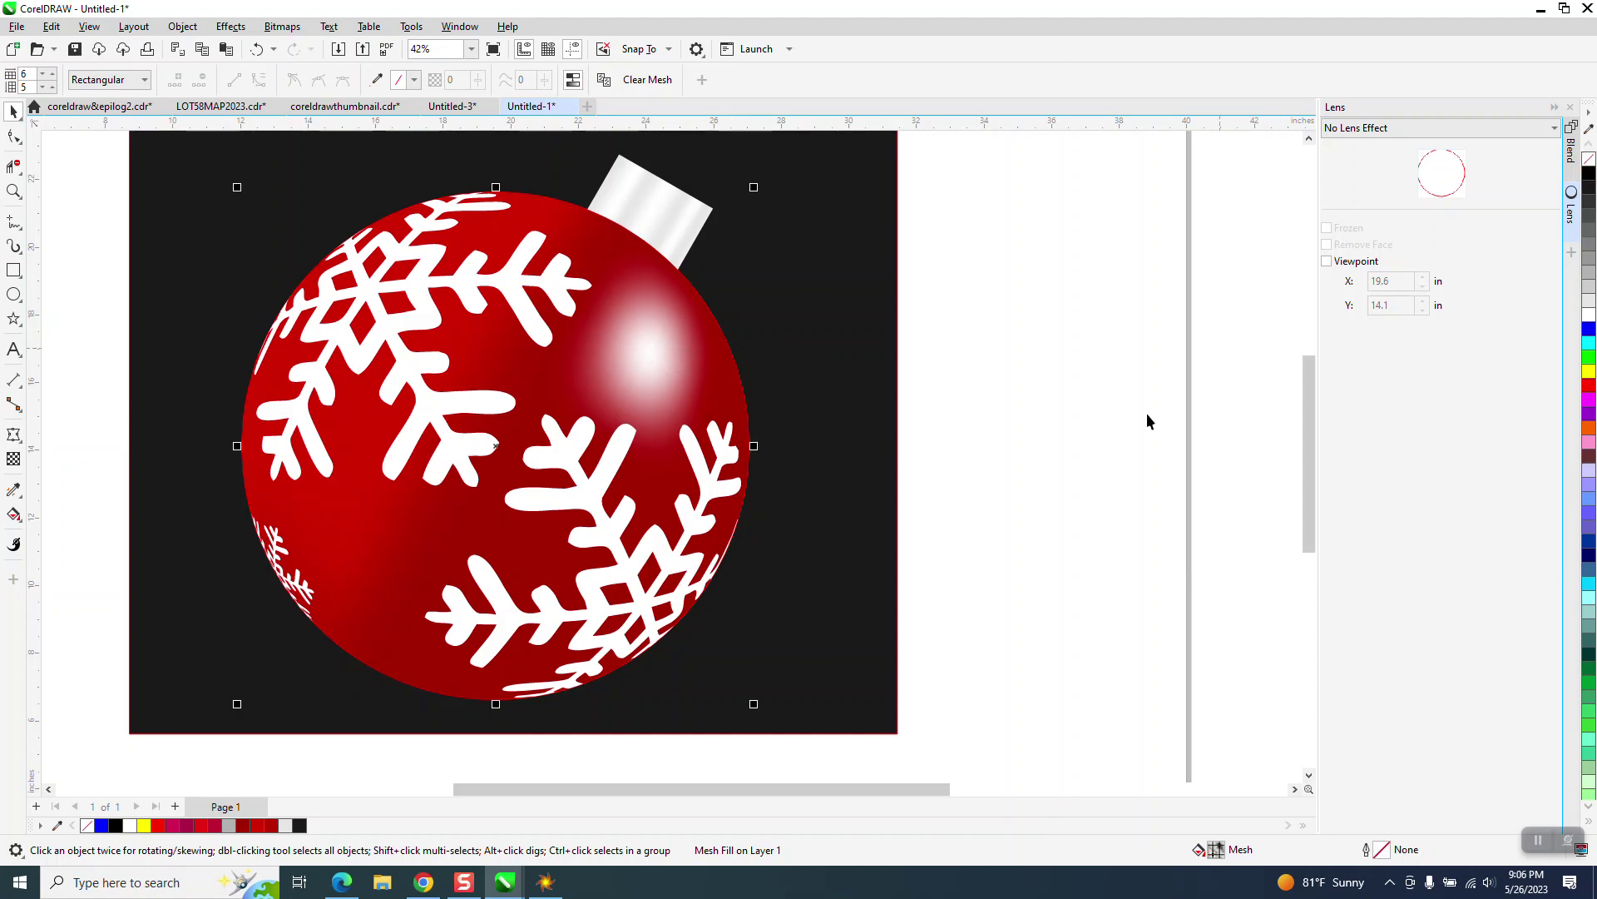
click(1233, 407)
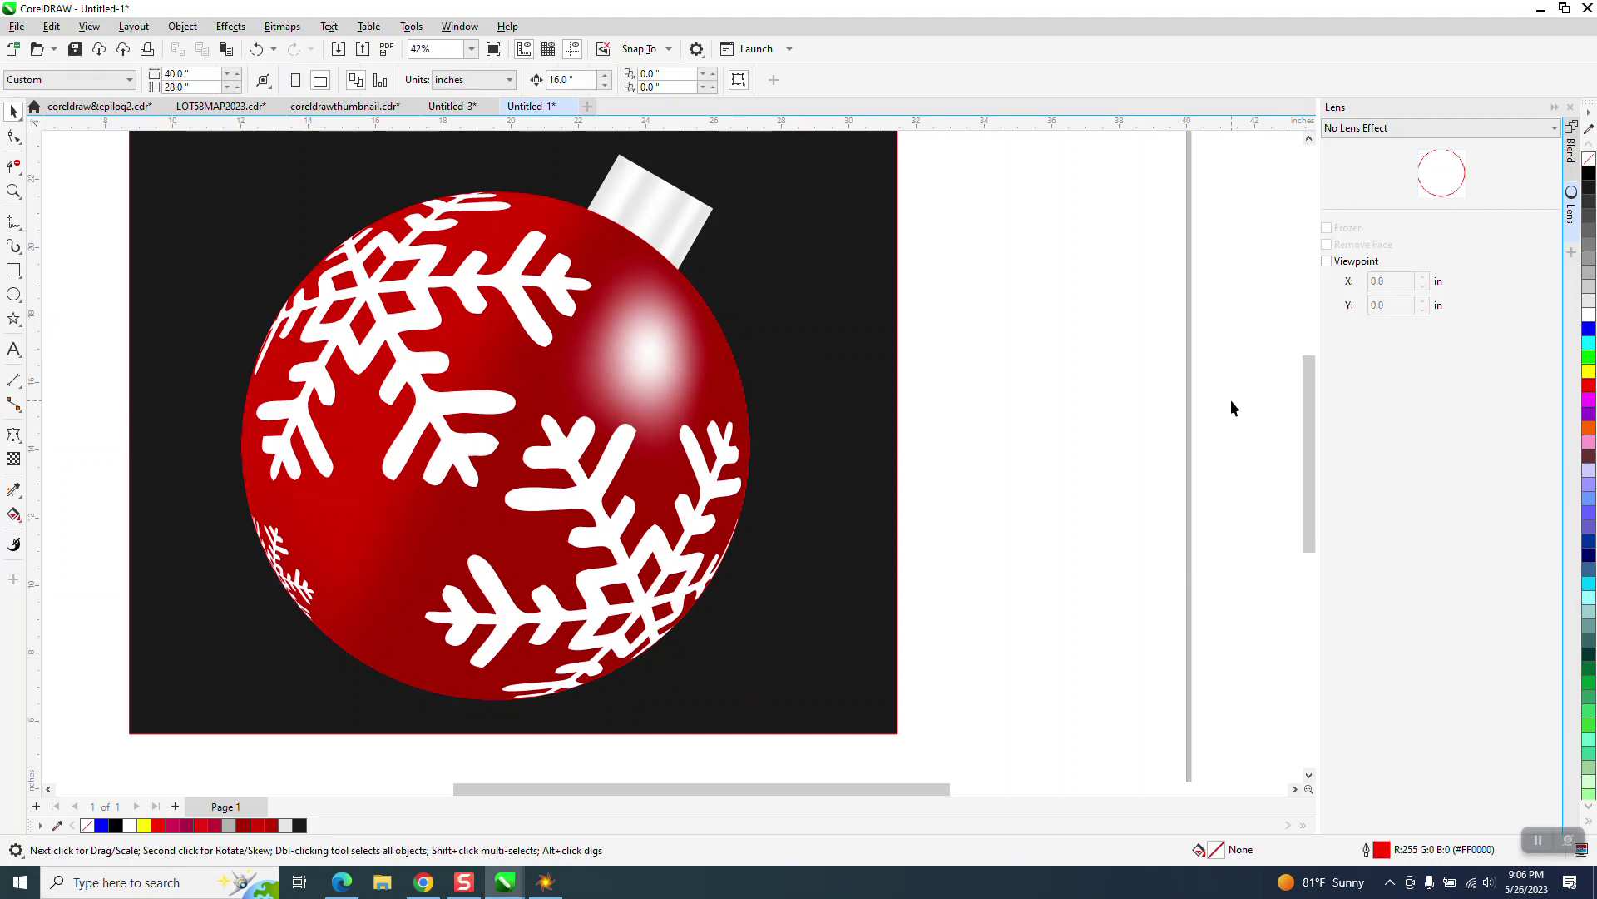